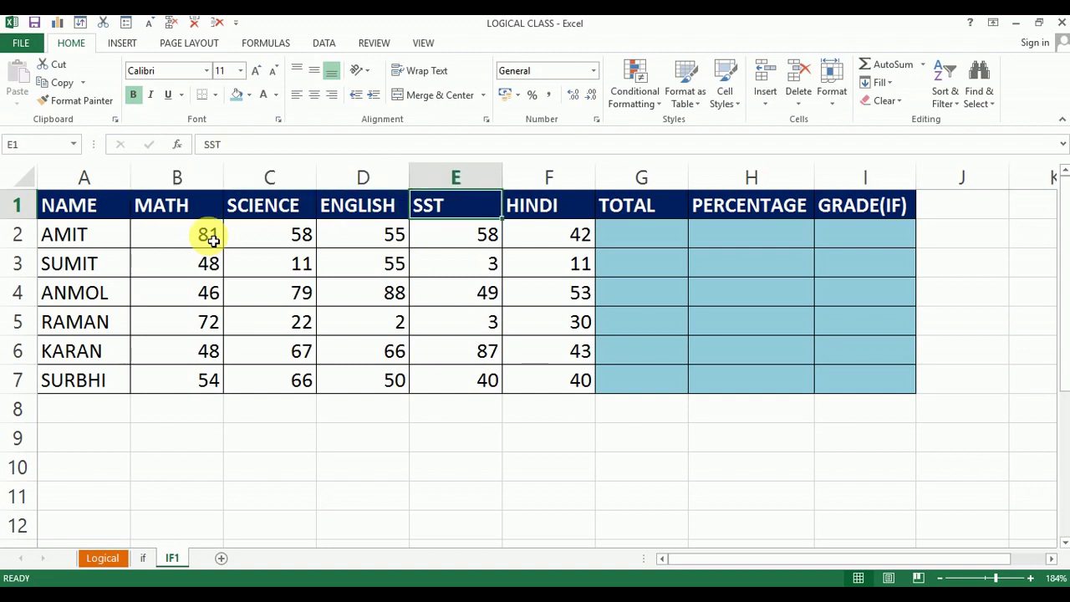
# - Examine the first student's marks across the Math to Hindi columns and the empty Total cell in row 2
pyautogui.press('Down')
pyautogui.press('Left')
pyautogui.press('Left')
pyautogui.press('Left')
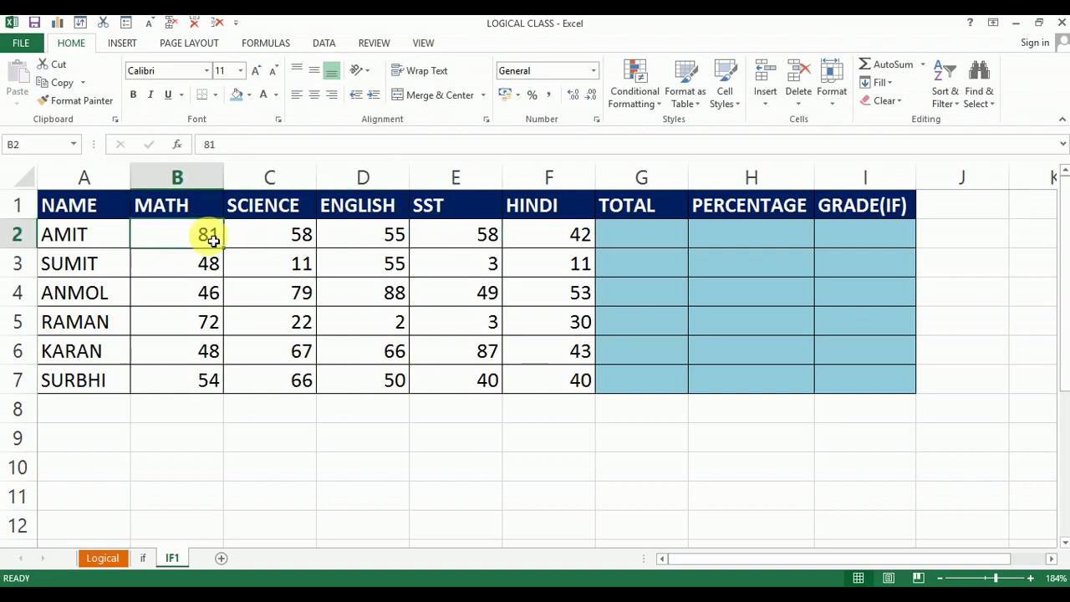
pyautogui.press('Right')
pyautogui.press('Right')
pyautogui.press('Right')
pyautogui.press('Right')
pyautogui.press('Right')
pyautogui.press('Left')
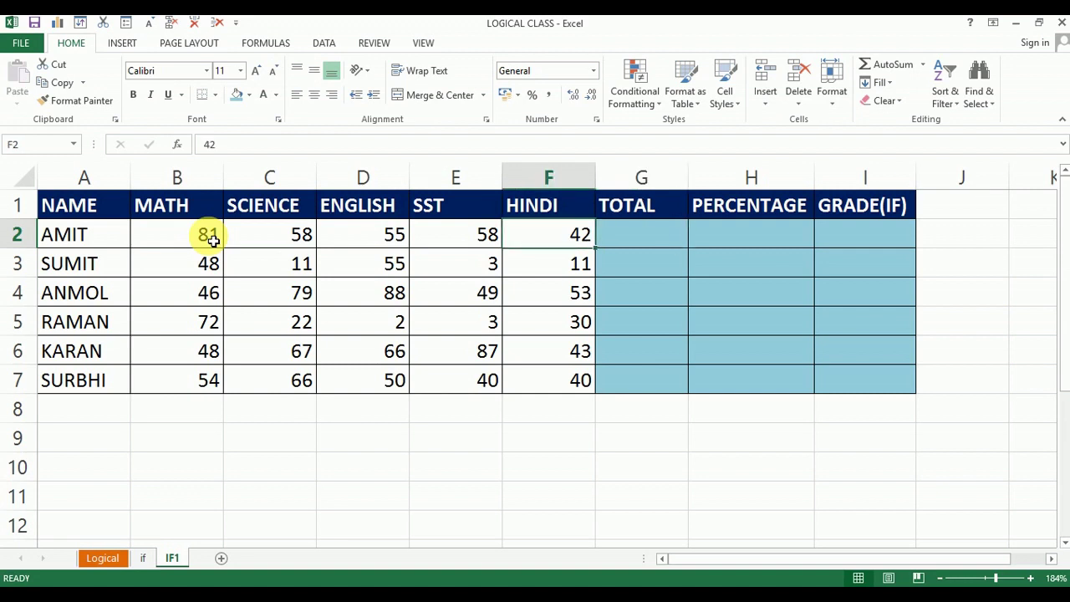
pyautogui.press('Left')
pyautogui.press('Left')
pyautogui.press('Left')
pyautogui.press('Left')
pyautogui.press('Right')
pyautogui.press('Right')
pyautogui.press('Right')
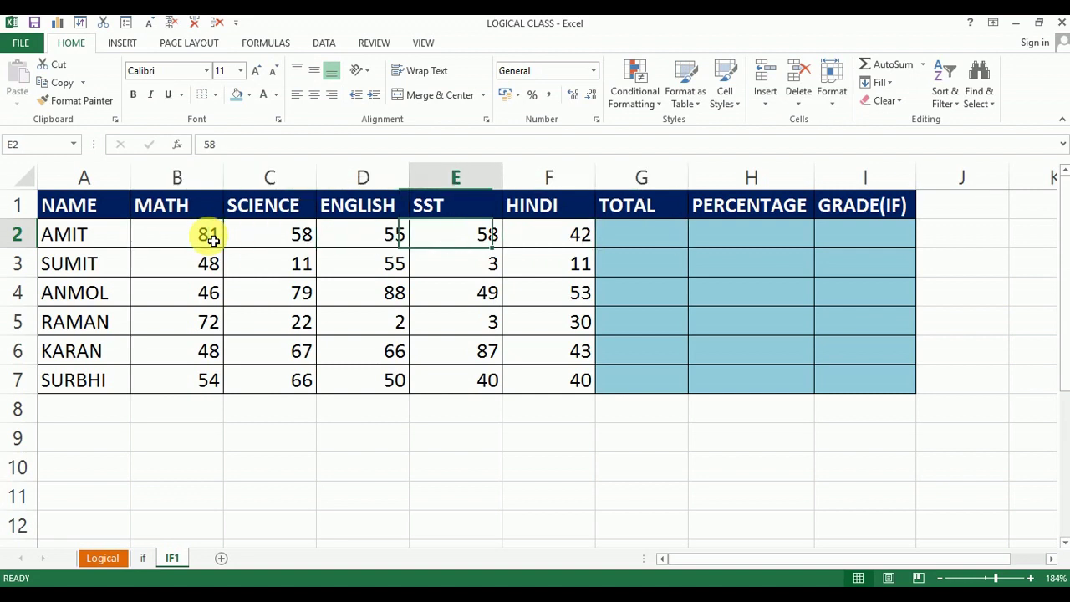
pyautogui.press('Right')
pyautogui.press('Right')
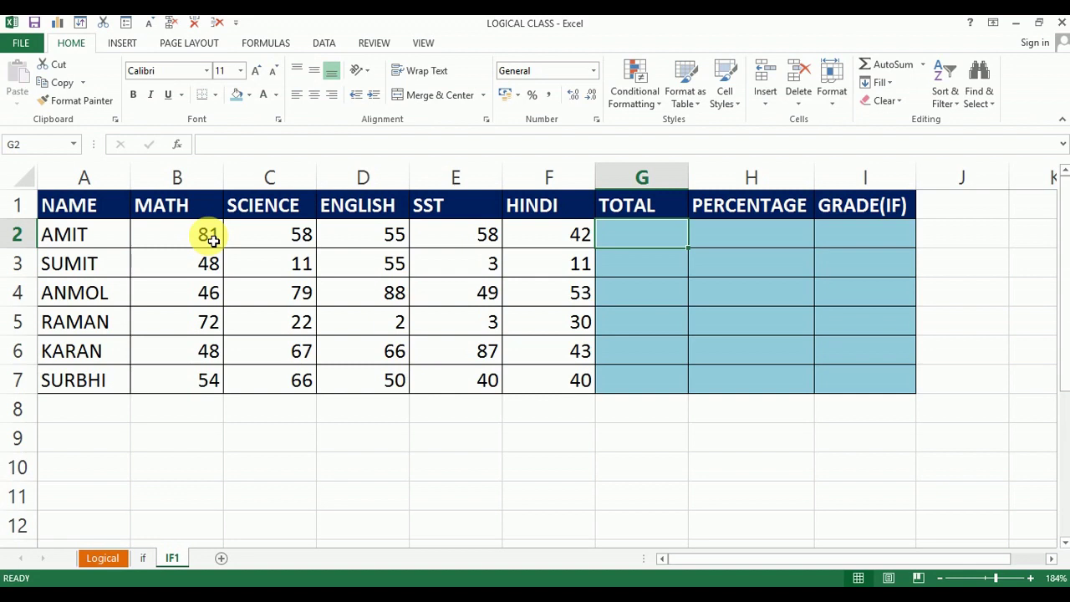
pyautogui.press('Left')
pyautogui.press('Left')
pyautogui.press('Left')
pyautogui.press('Left')
pyautogui.press('Left')
pyautogui.press('Right')
pyautogui.press('Right')
pyautogui.press('Right')
pyautogui.press('Right')
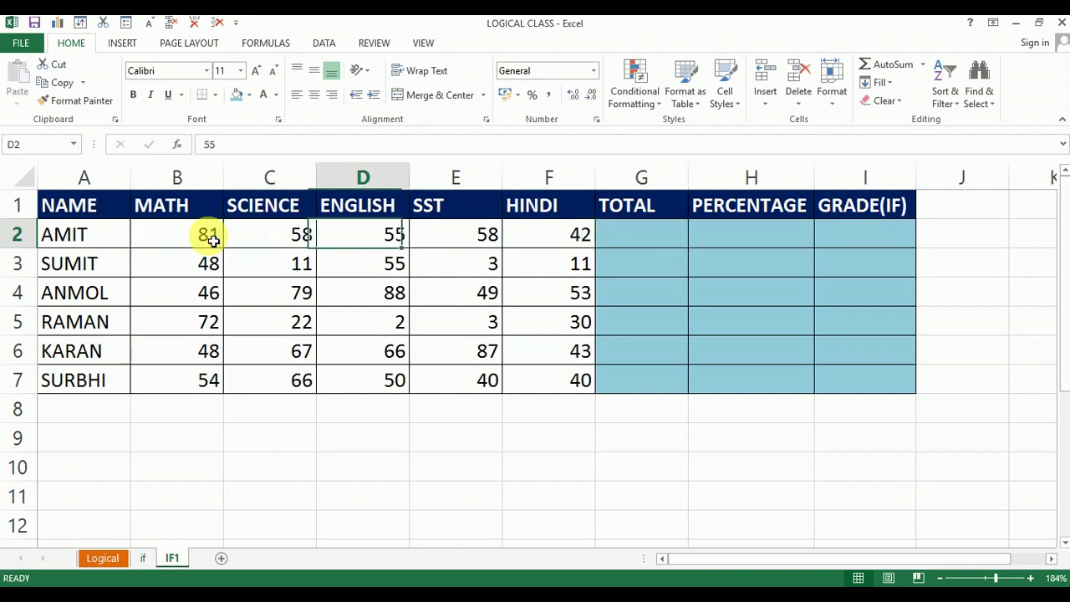
pyautogui.press('Right')
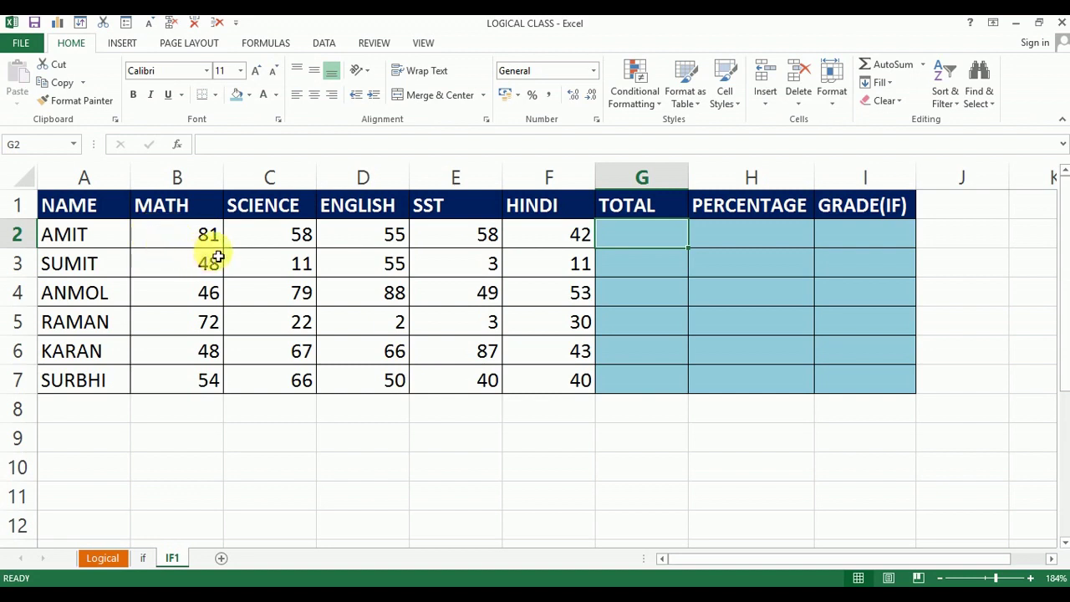
pyautogui.click(207, 242)
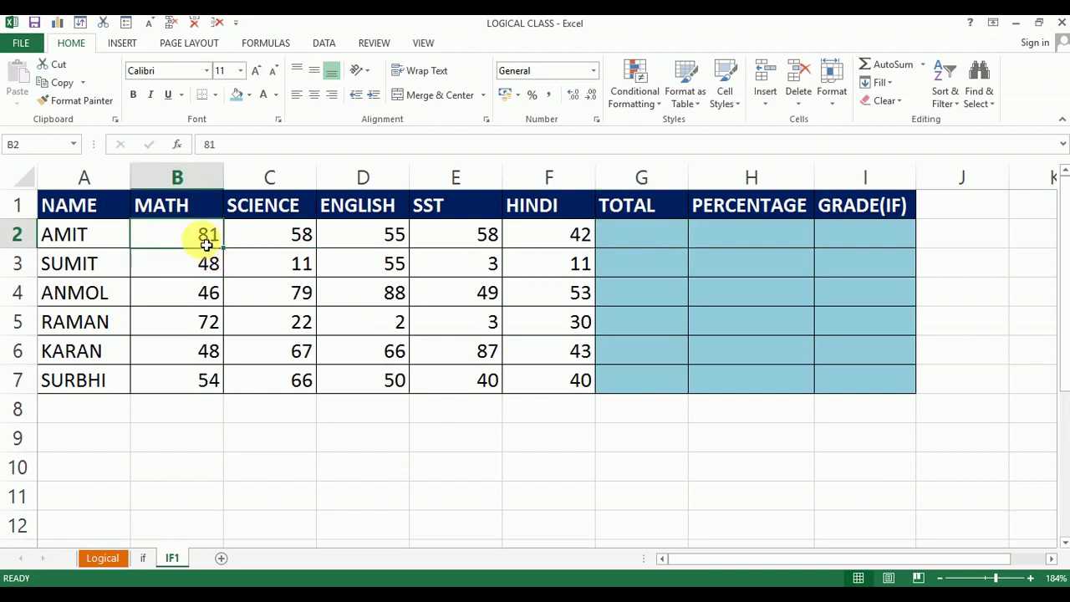
pyautogui.click(588, 241)
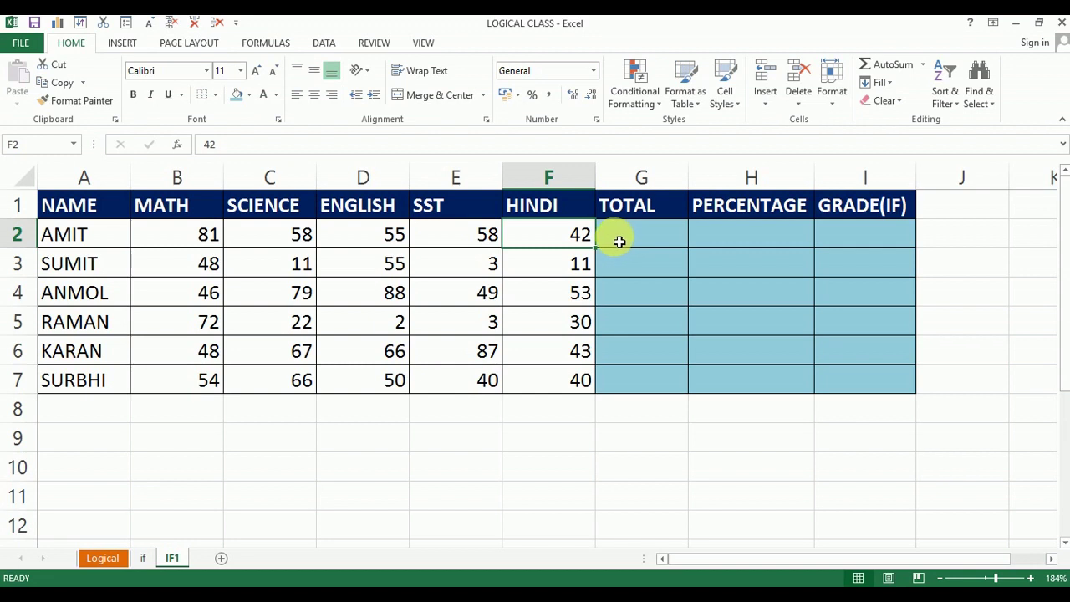
pyautogui.click(617, 241)
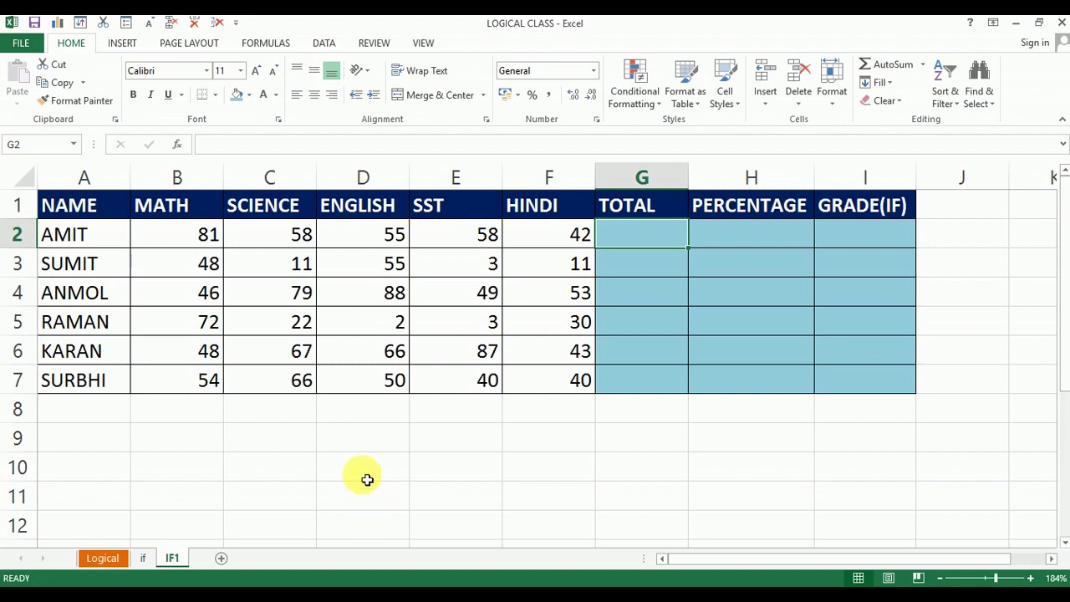
# - Enter 22 in cell D9 and 55 in cell D10 below the marks table
pyautogui.click(362, 443)
pyautogui.write('22')
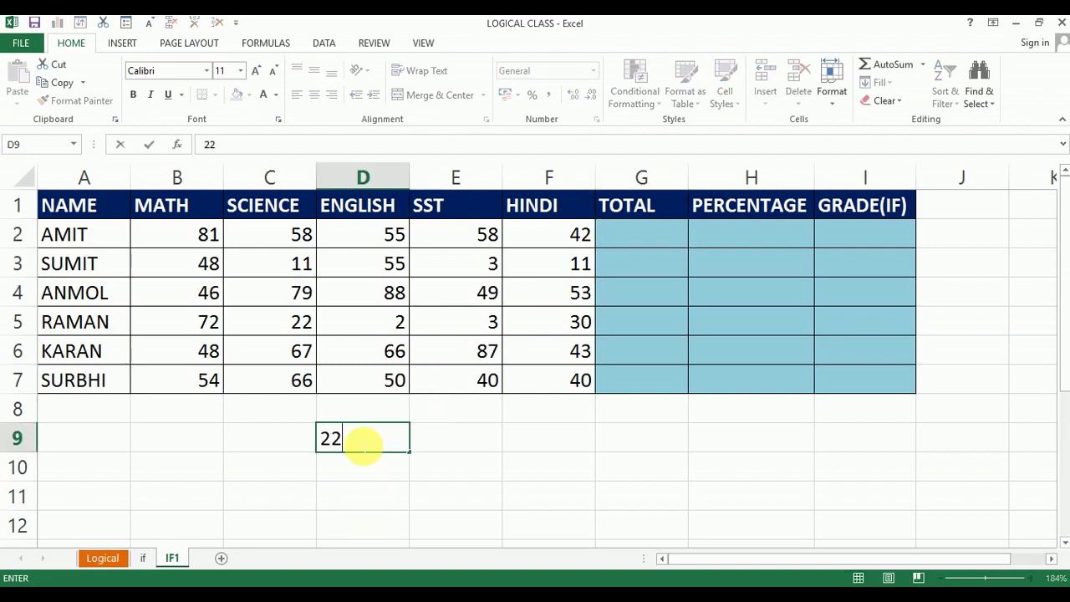
pyautogui.press('Return')
pyautogui.write('333')
pyautogui.press('Return')
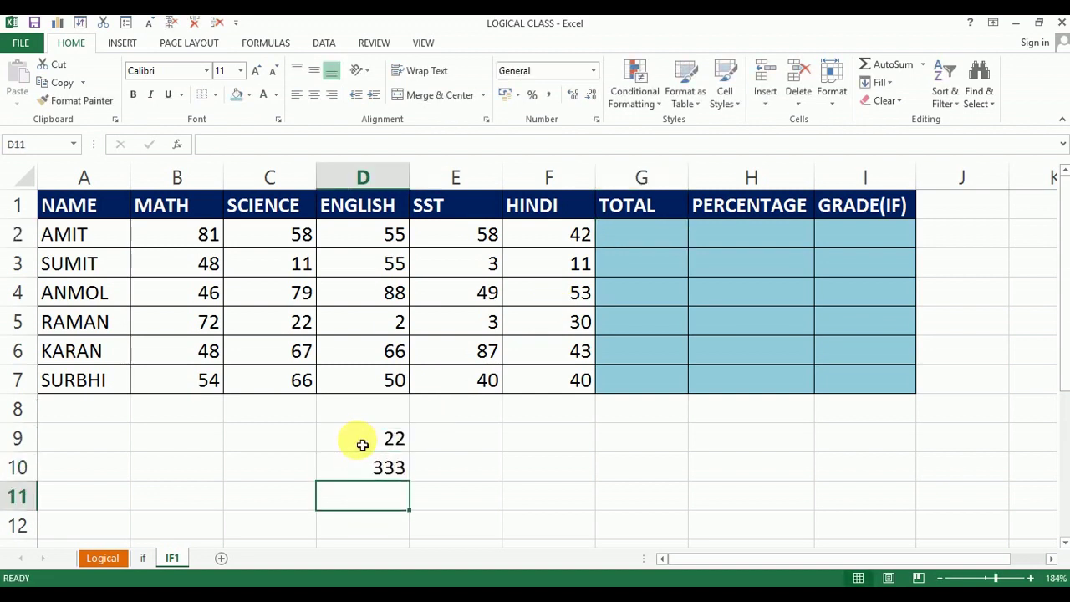
pyautogui.press('Up')
pyautogui.write('55')
pyautogui.press('Return')
pyautogui.write('=')
pyautogui.press('Down')
pyautogui.press('Down')
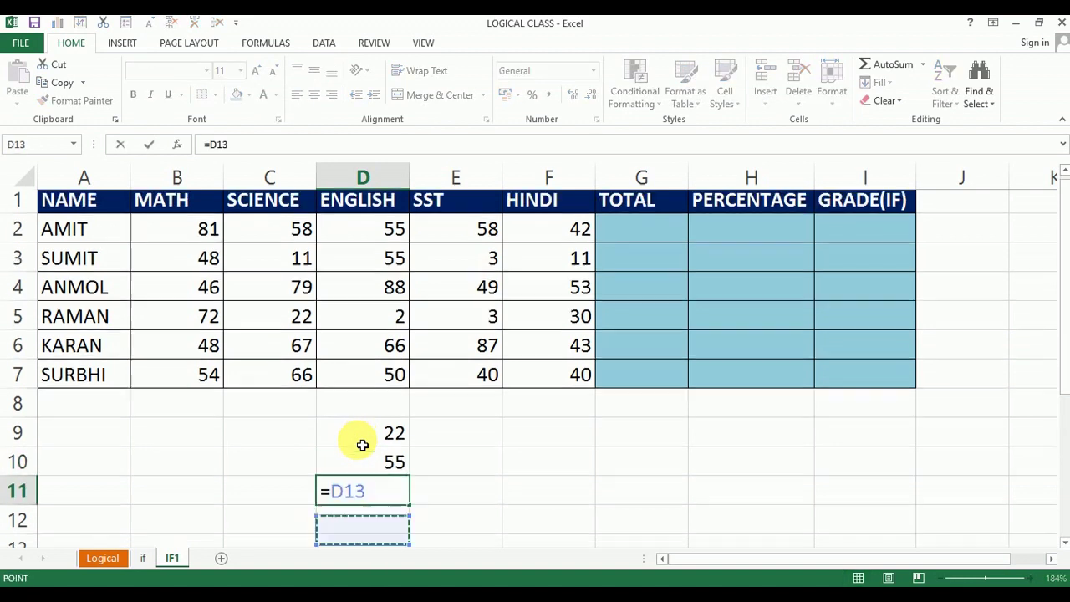
pyautogui.write('+')
pyautogui.press('Escape')
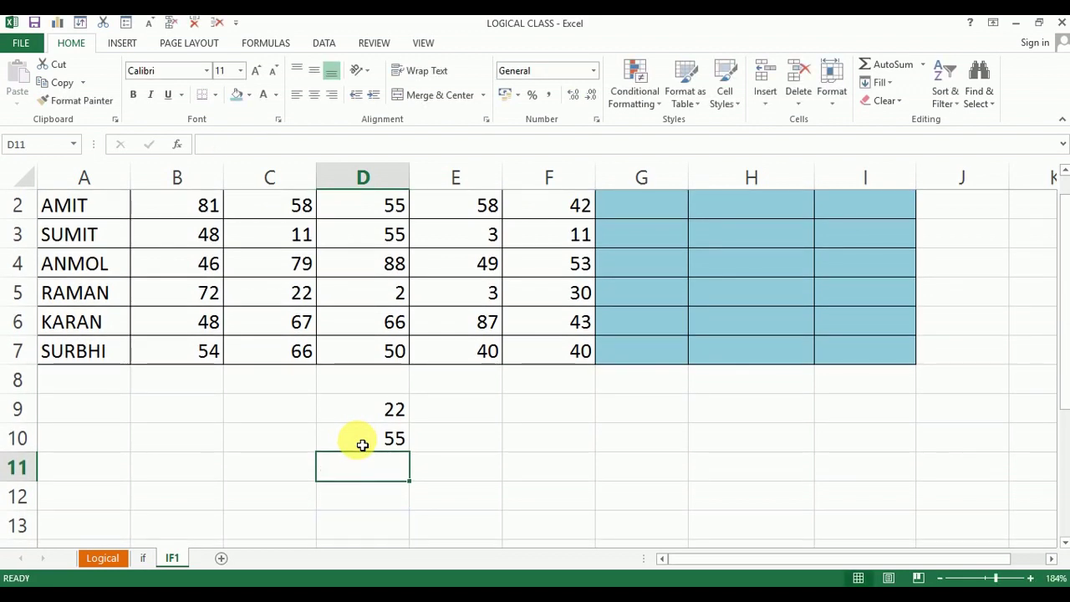
# - Enter the formula =22+55 with typed-in numbers in cell D11
pyautogui.write('=22')
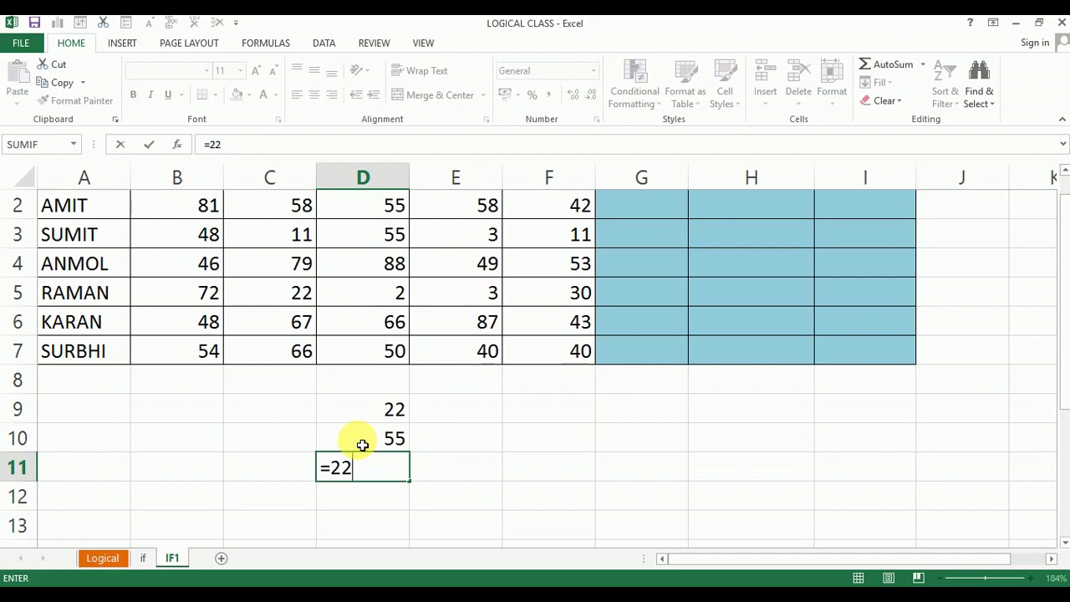
pyautogui.write('+66')
pyautogui.press('BackSpace')
pyautogui.press('BackSpace')
pyautogui.write('55')
pyautogui.press('Return')
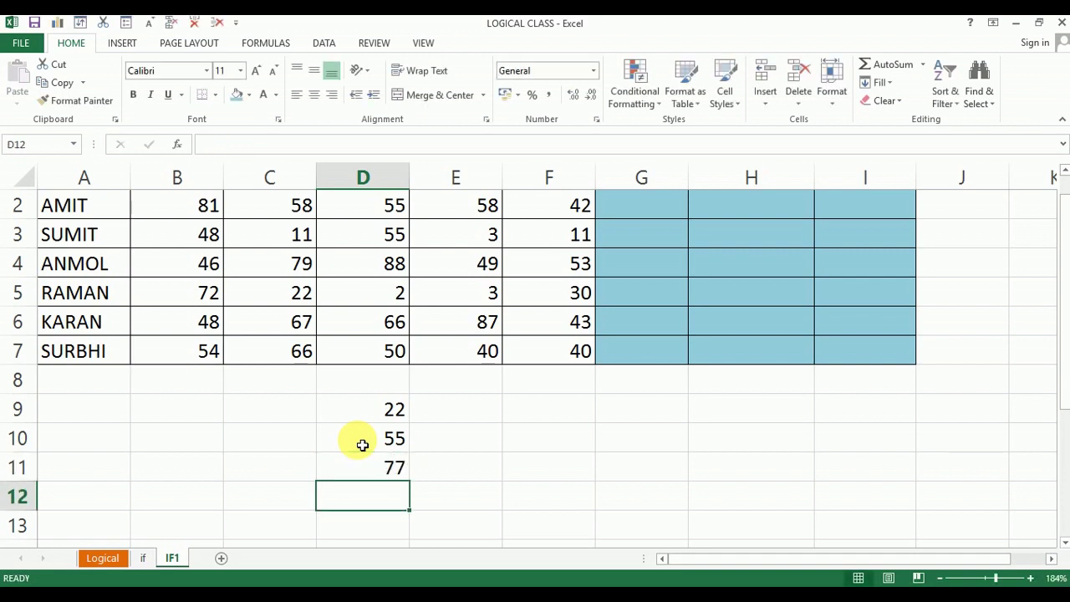
# - Set cell D9 to 25 and inspect the formula in D11 before and after the change
pyautogui.doubleClick(389, 471)
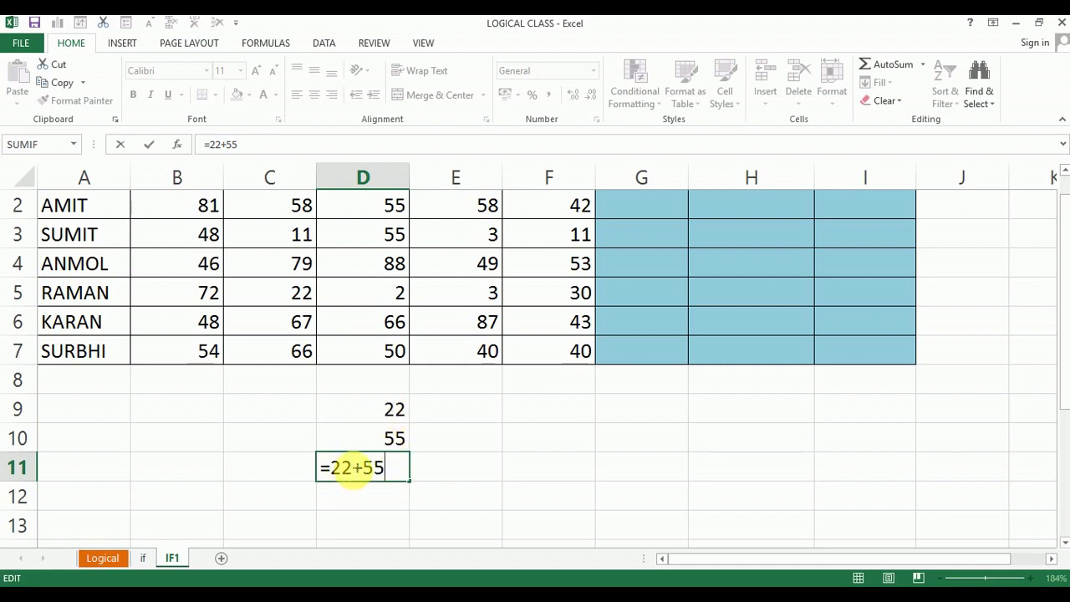
pyautogui.hotkey('ctrl', 'Return')
pyautogui.click(399, 412)
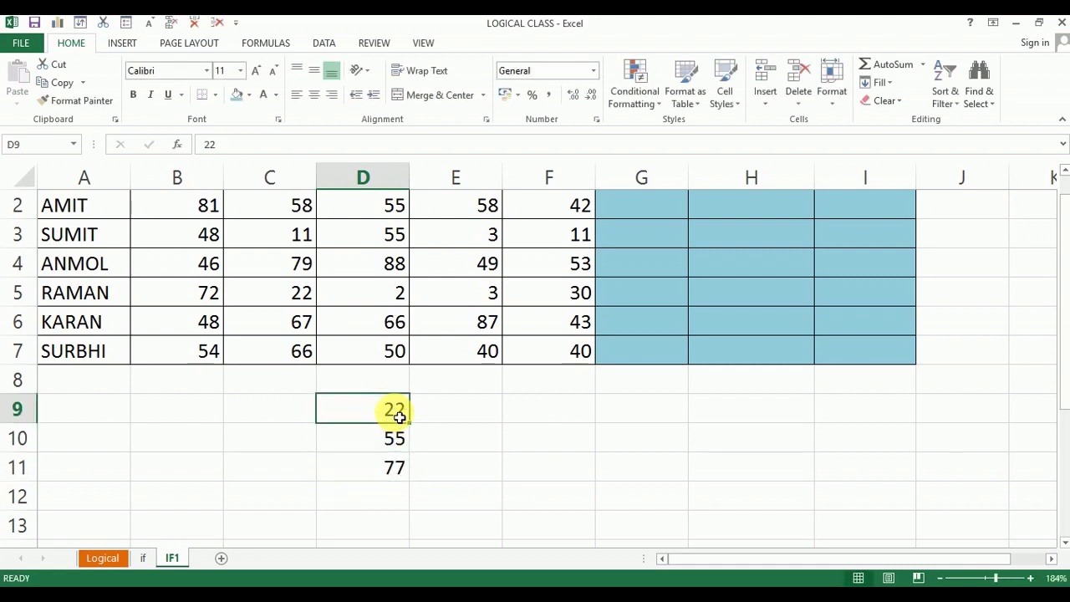
pyautogui.write('25')
pyautogui.press('Return')
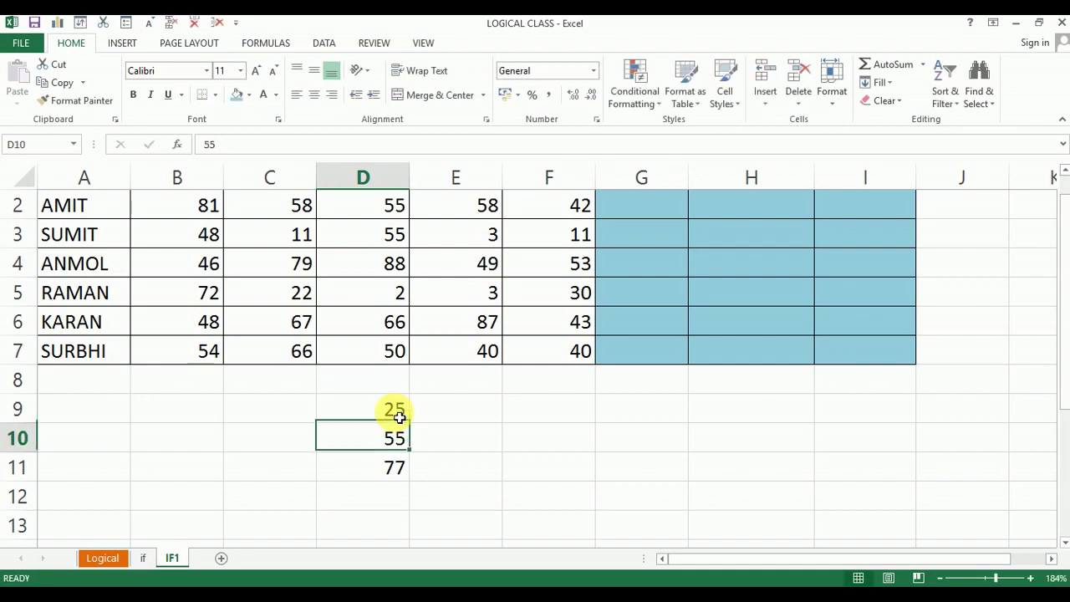
pyautogui.click(392, 473)
pyautogui.doubleClick(391, 473)
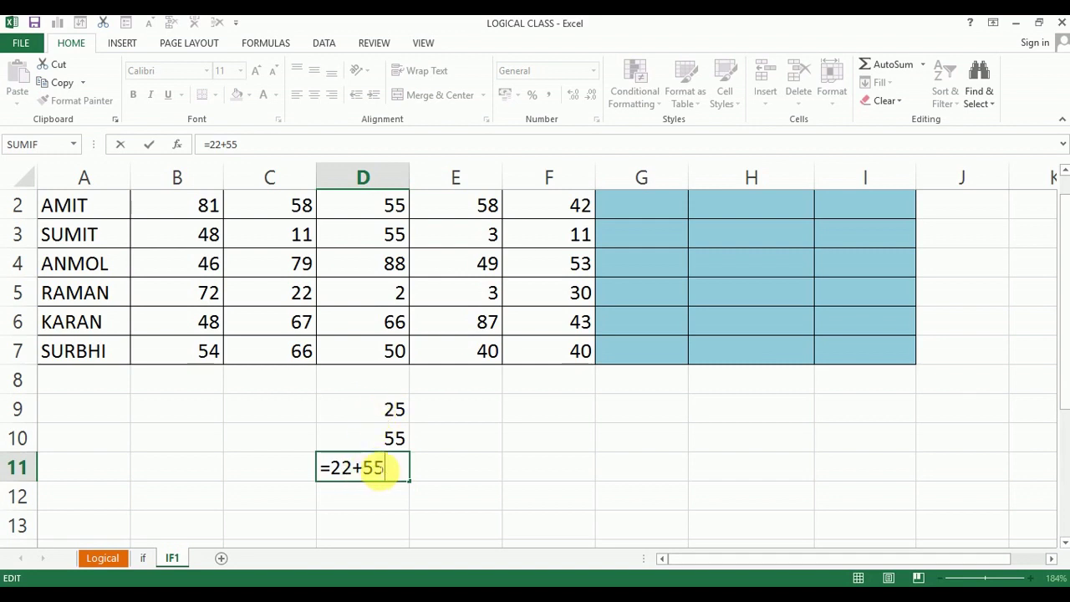
pyautogui.press('Escape')
# - Label the hard-coded sum by entering "wrong approach" in cell E11
pyautogui.click(443, 475)
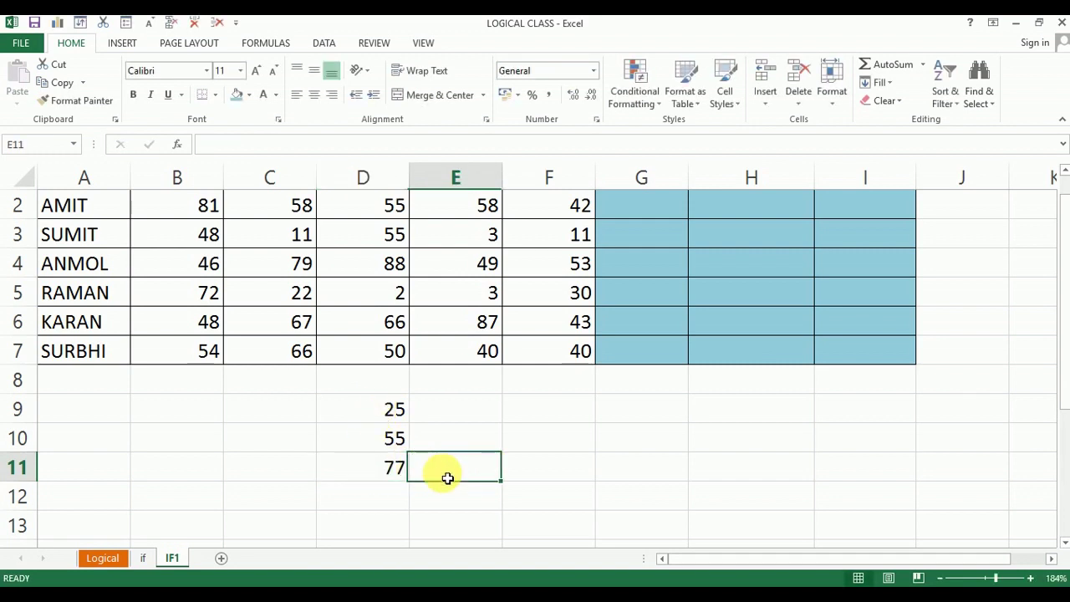
pyautogui.write('wrong ap')
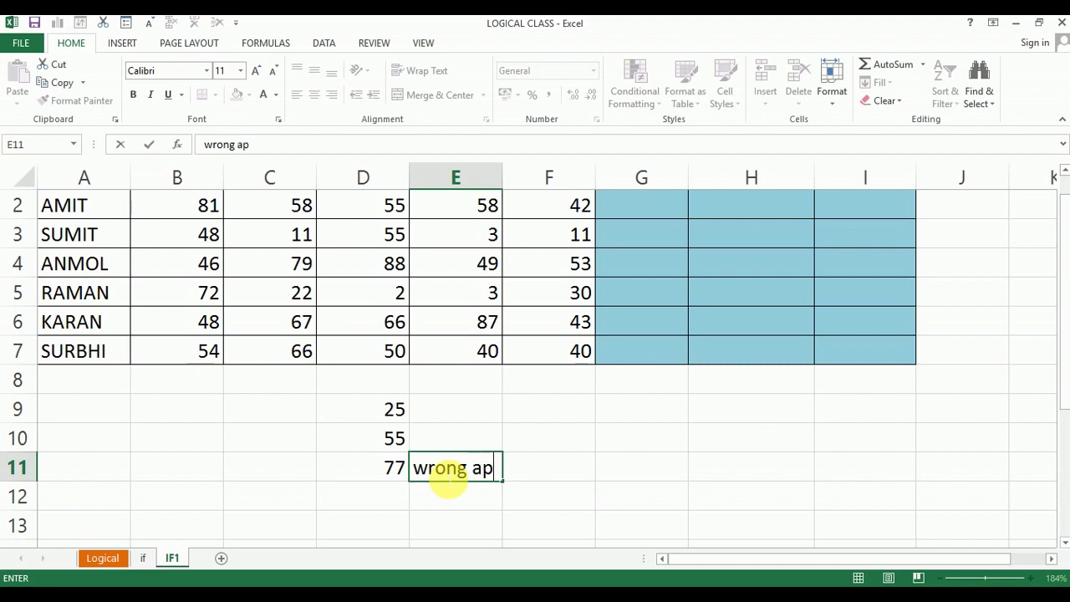
pyautogui.write('proach')
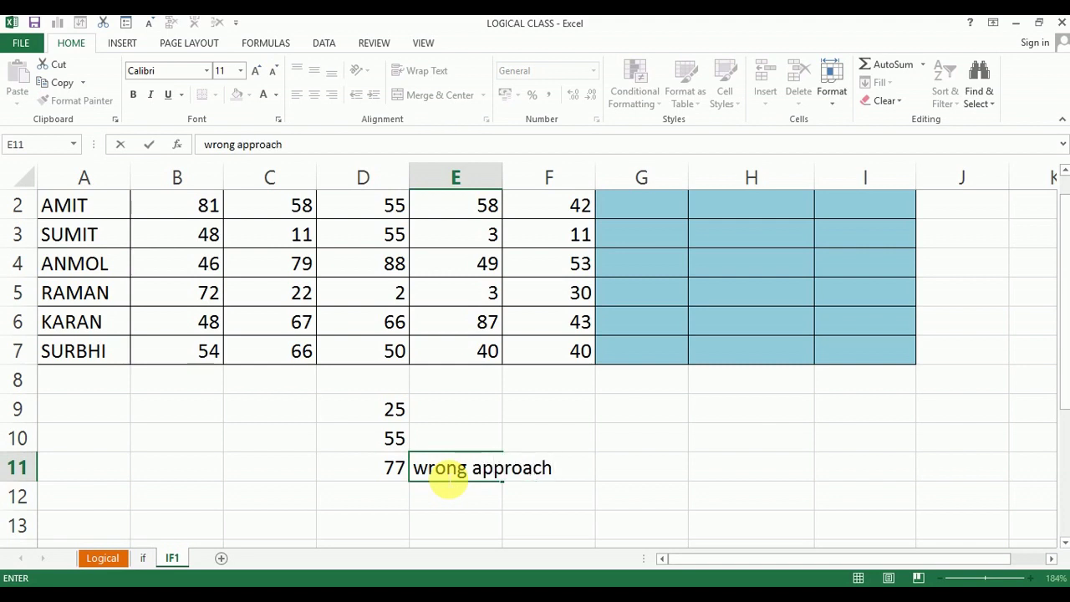
pyautogui.press('Return')
pyautogui.click(448, 475)
pyautogui.press('Return')
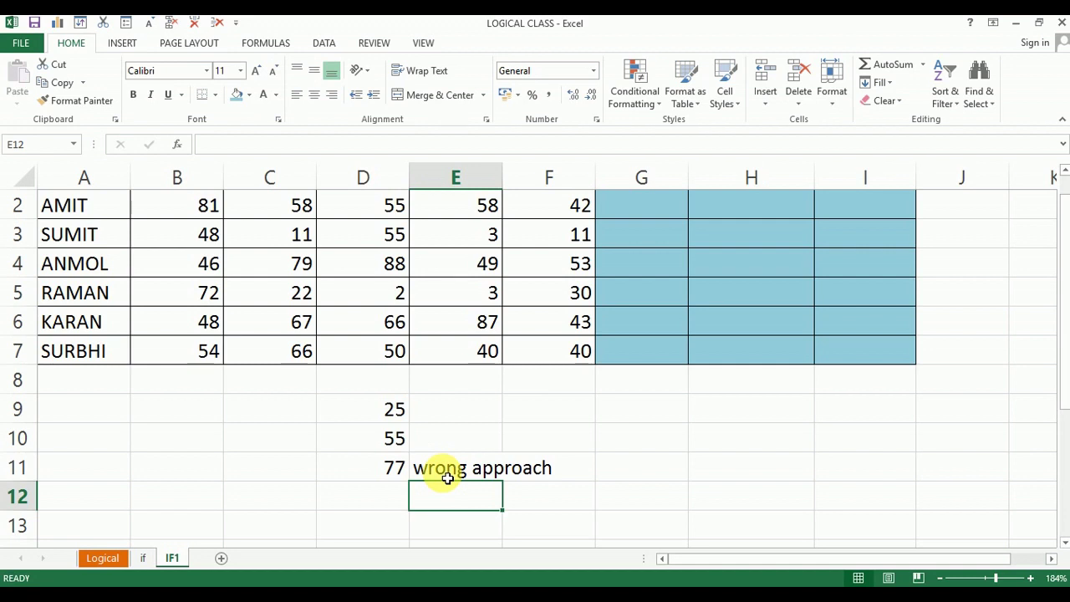
# - Enter the formula =D9+D10 in cell D12 and review its cell references
pyautogui.press('Left')
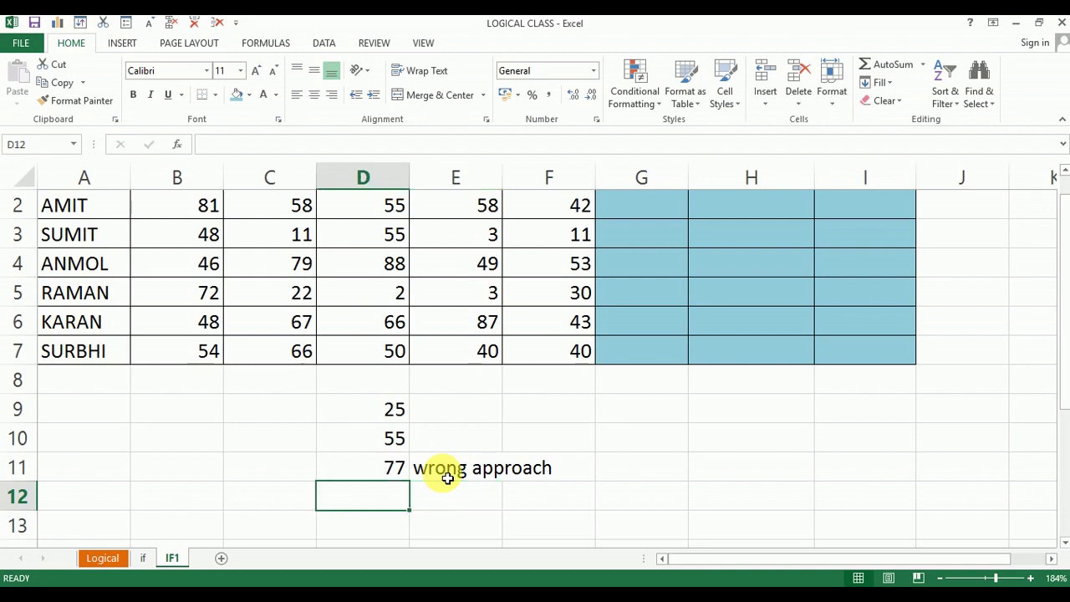
pyautogui.write('=')
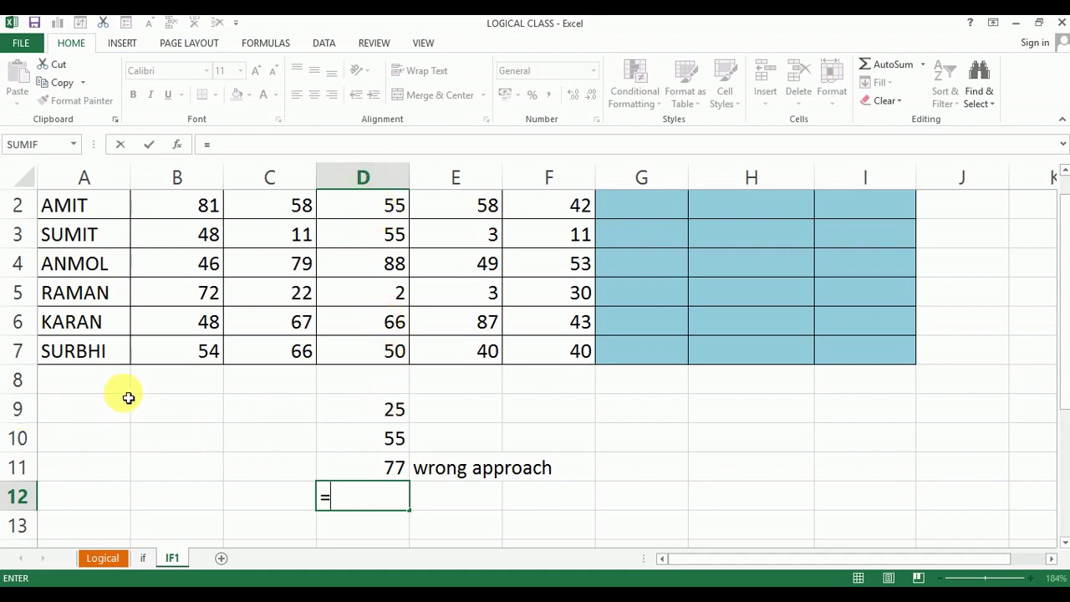
pyautogui.click(394, 410)
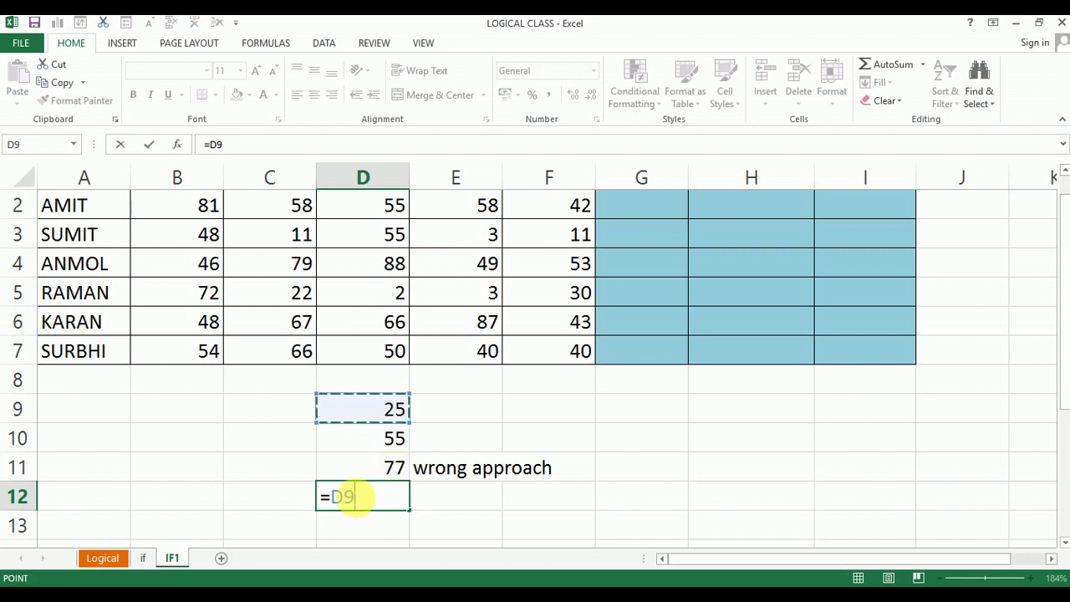
pyautogui.write('+')
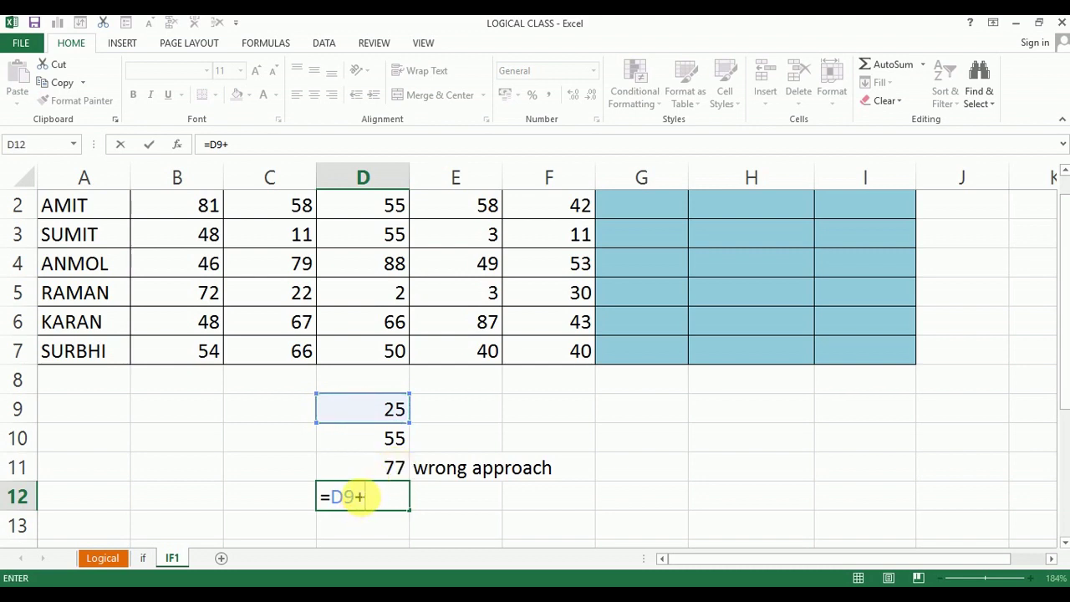
pyautogui.click(380, 439)
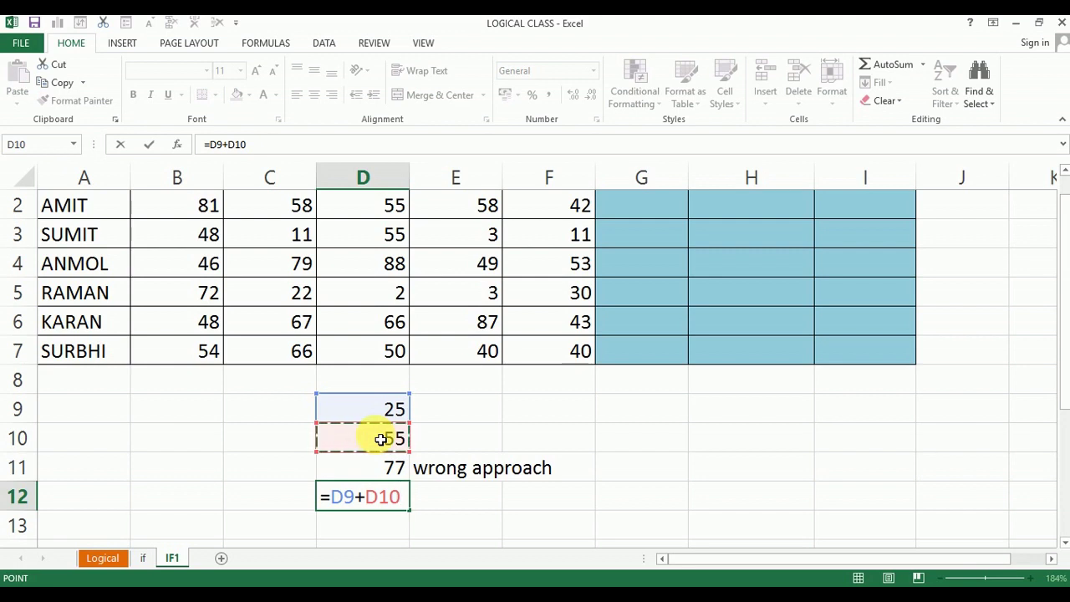
pyautogui.press('Return')
pyautogui.click(379, 499)
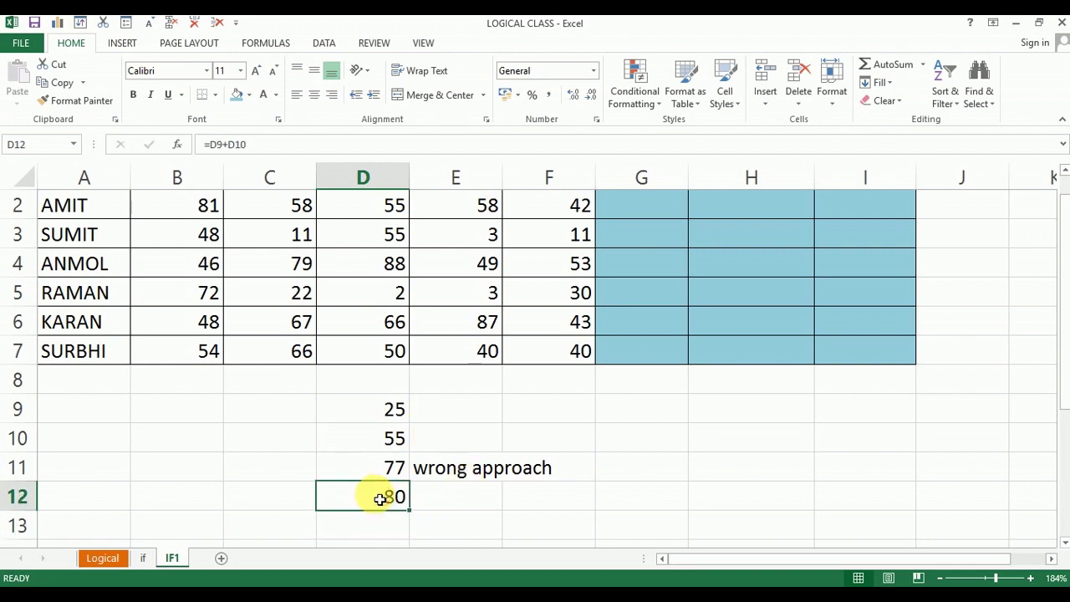
pyautogui.doubleClick(382, 495)
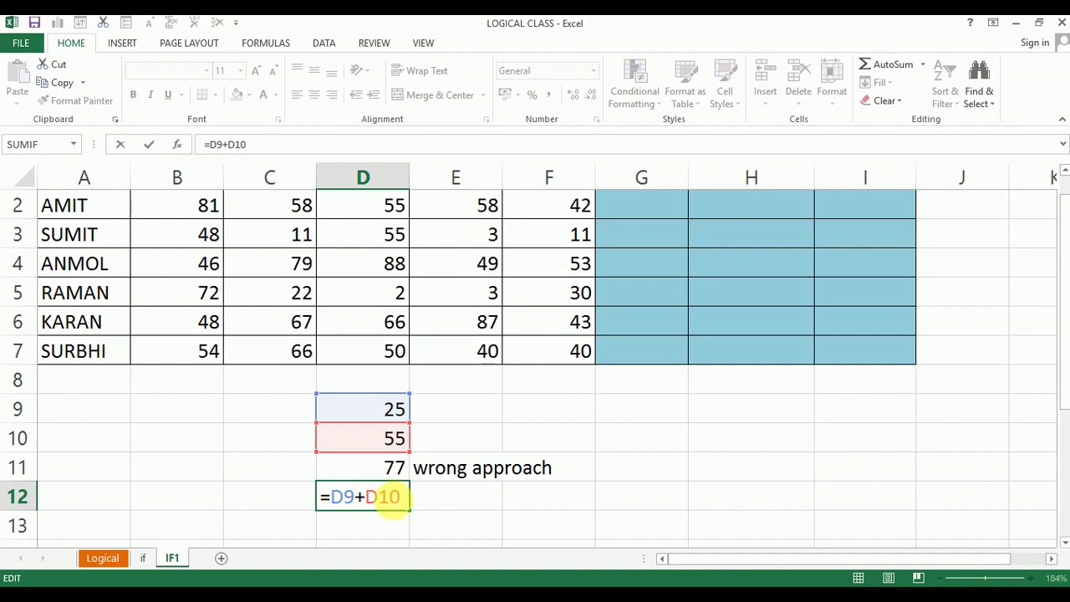
pyautogui.press('Return')
pyautogui.click(379, 497)
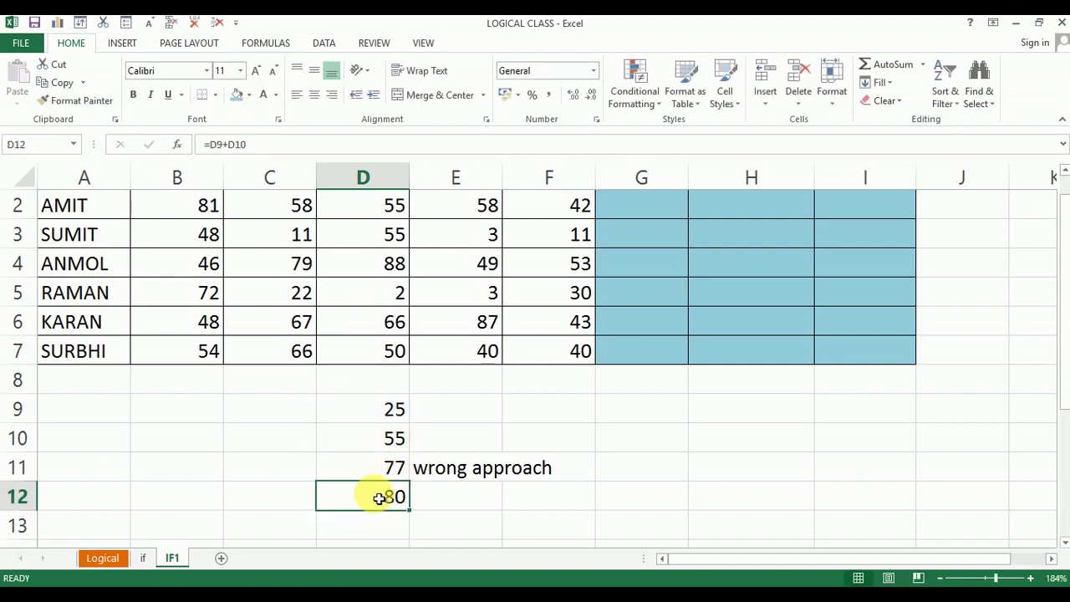
# - Set cell D9 to 50 and open the formula in D12 to check its references
pyautogui.click(383, 437)
pyautogui.click(387, 411)
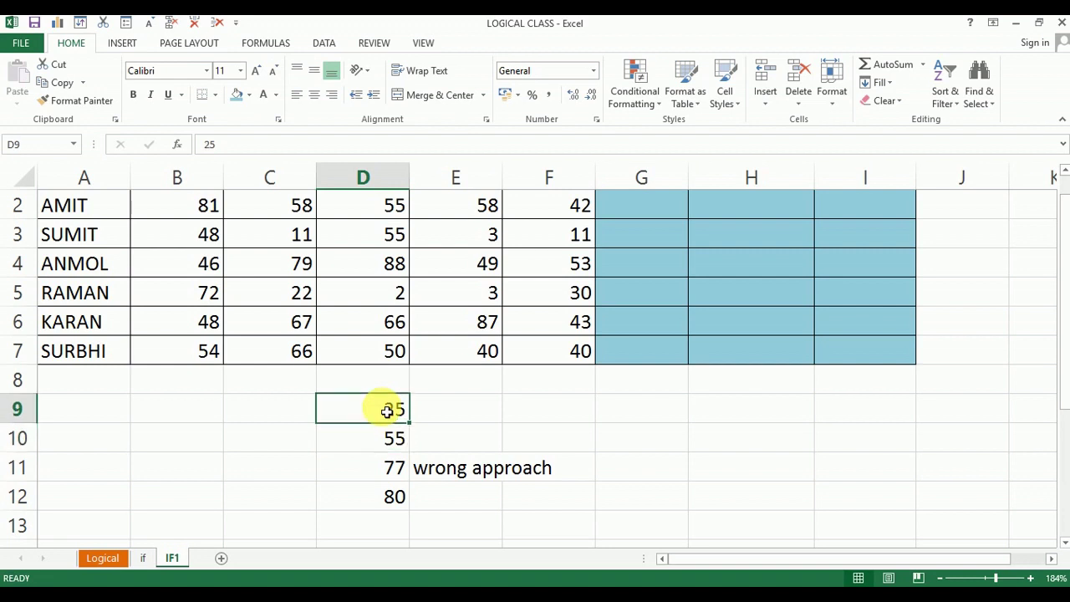
pyautogui.write('50')
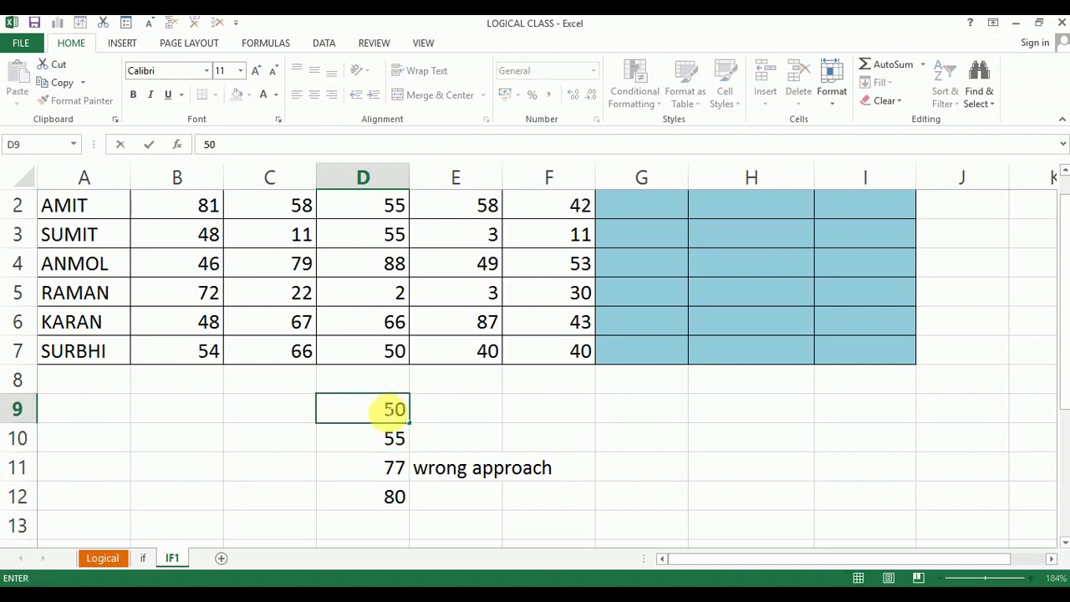
pyautogui.press('Return')
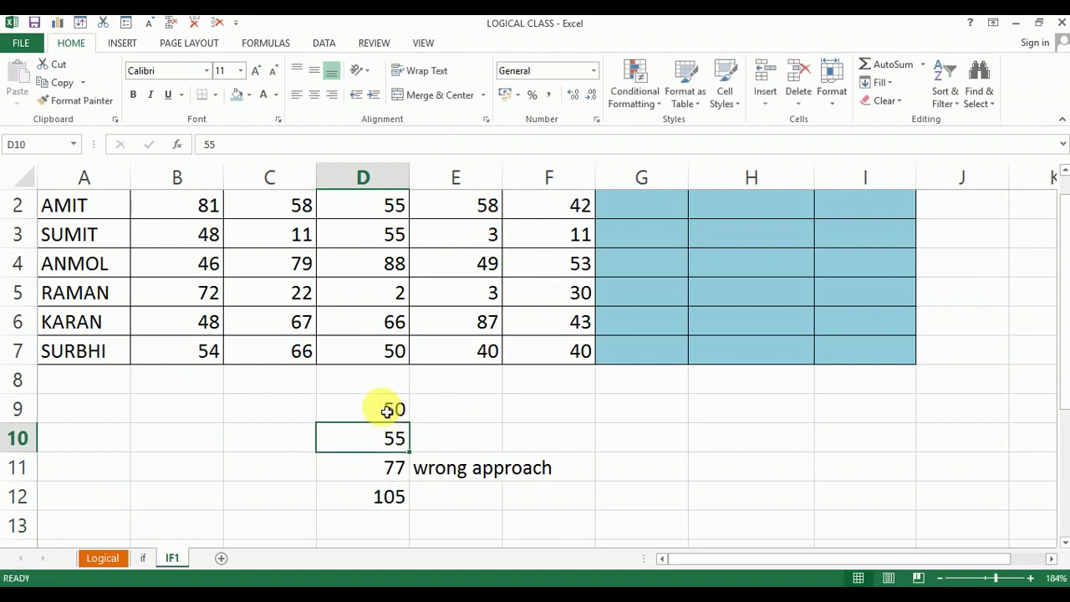
pyautogui.doubleClick(390, 506)
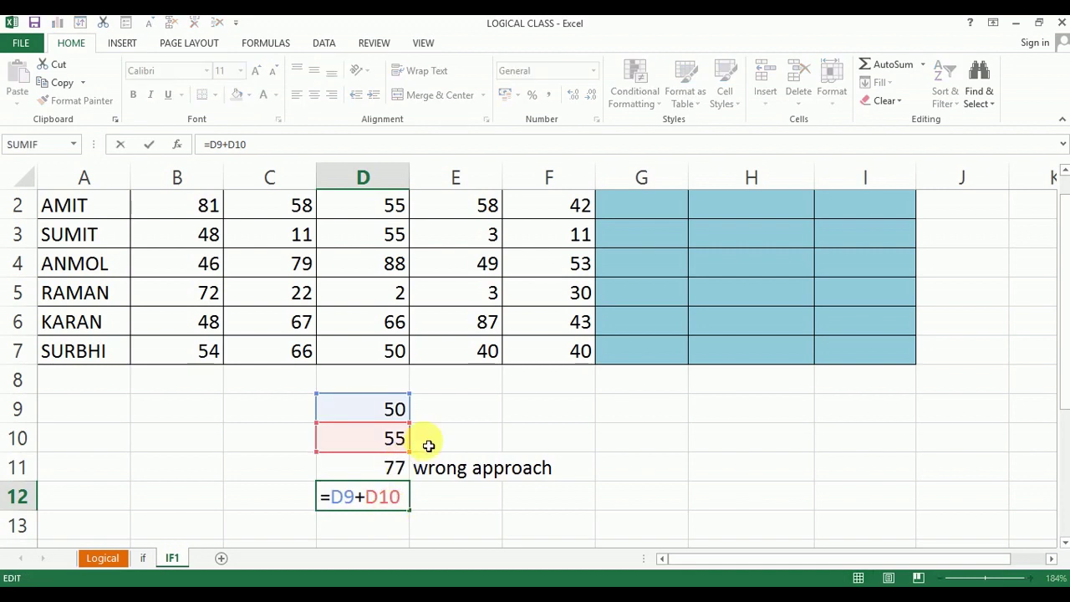
# - Set cell D10 to 20 to test the cell-reference sum in D12
pyautogui.click(451, 434)
pyautogui.click(398, 437)
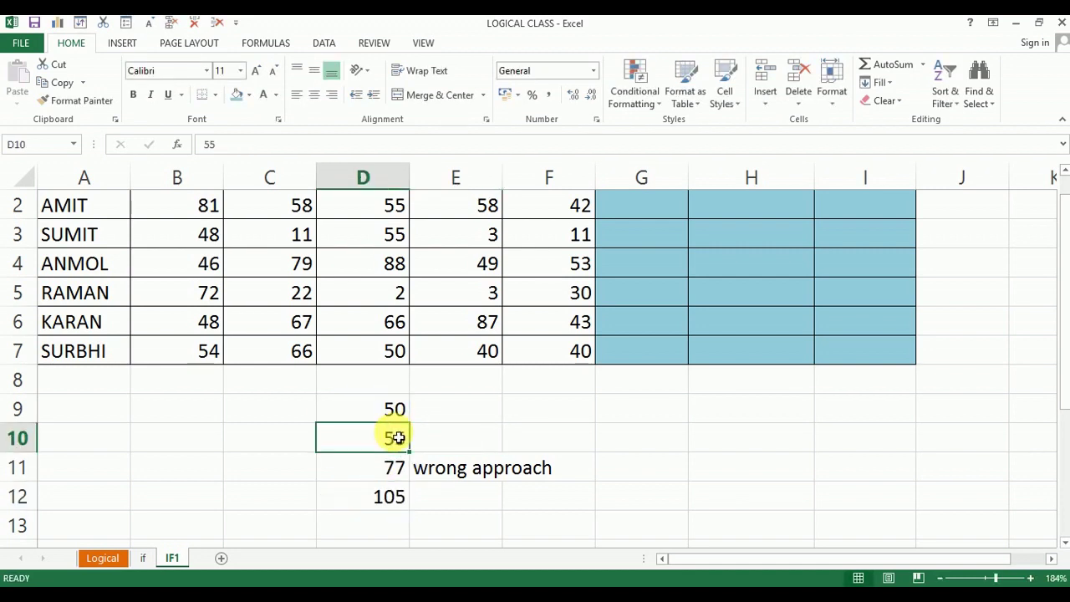
pyautogui.write('20')
pyautogui.press('Return')
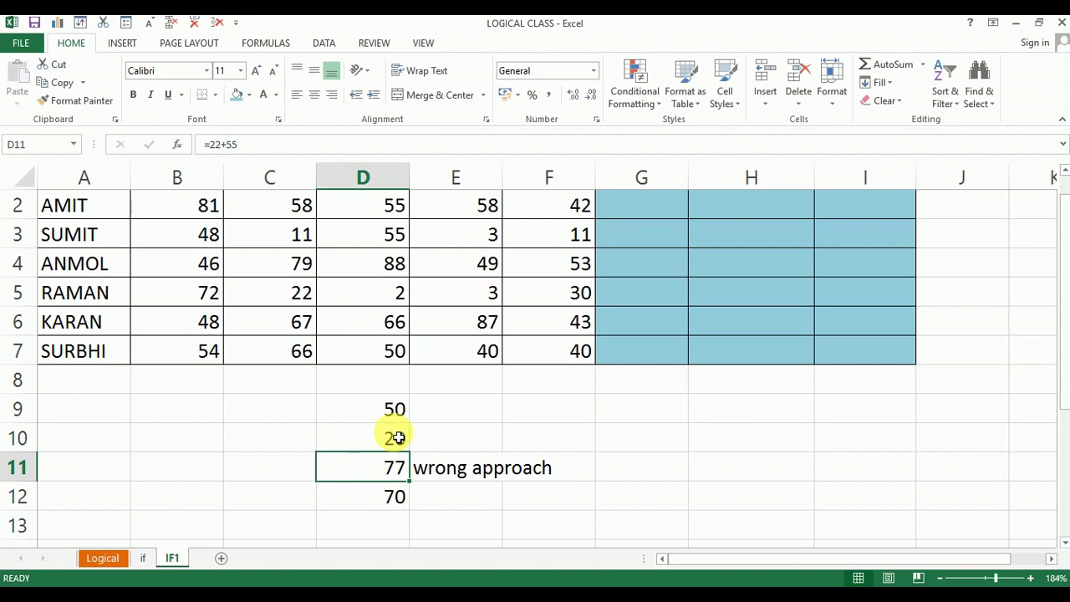
# - Label the cell-reference sum by entering "right approach" in cell E12
pyautogui.click(430, 499)
pyautogui.write('rig')
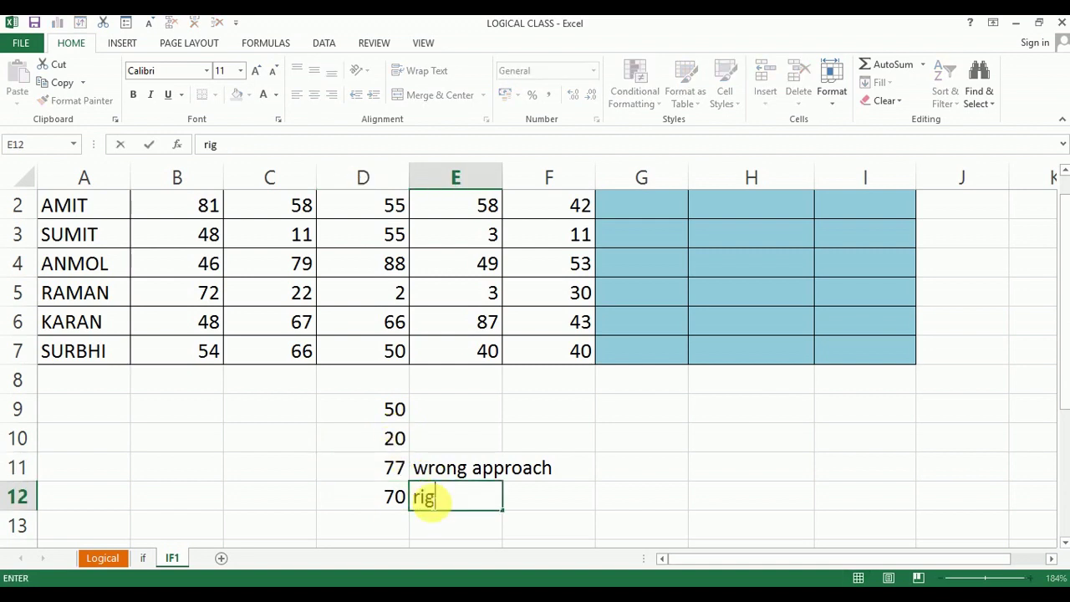
pyautogui.write('ht approach')
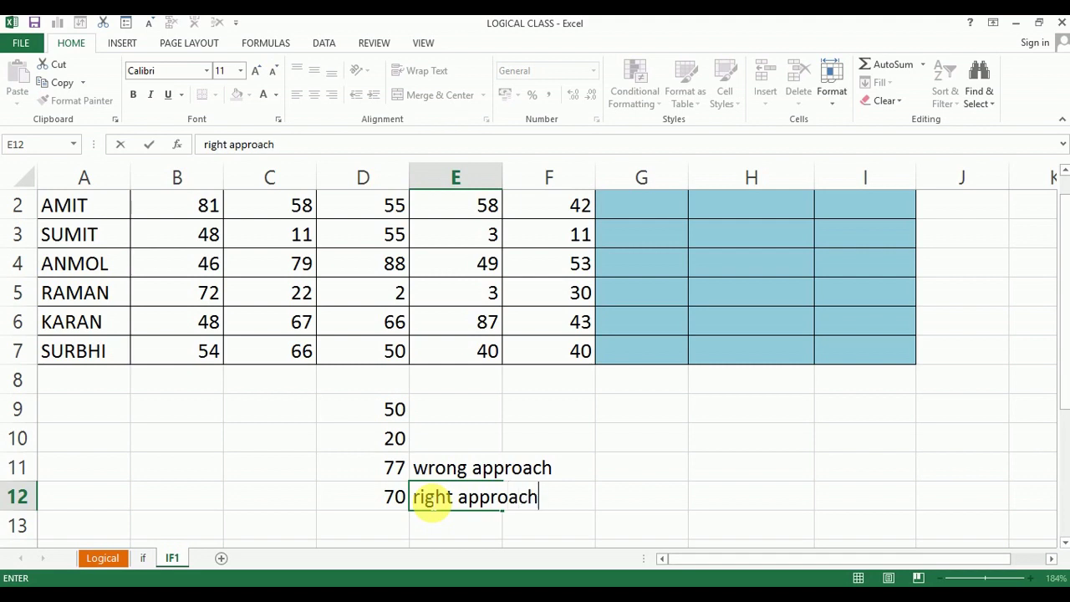
pyautogui.press('Return')
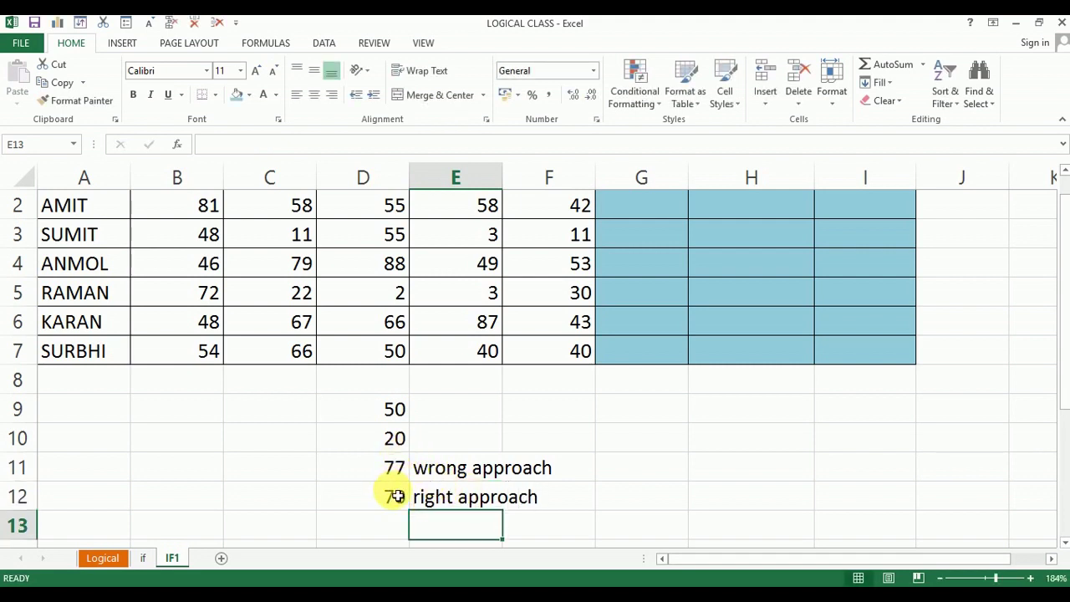
# - Open the formula in cell D12 to review its references to the two number cells
pyautogui.click(393, 496)
pyautogui.doubleClick(364, 497)
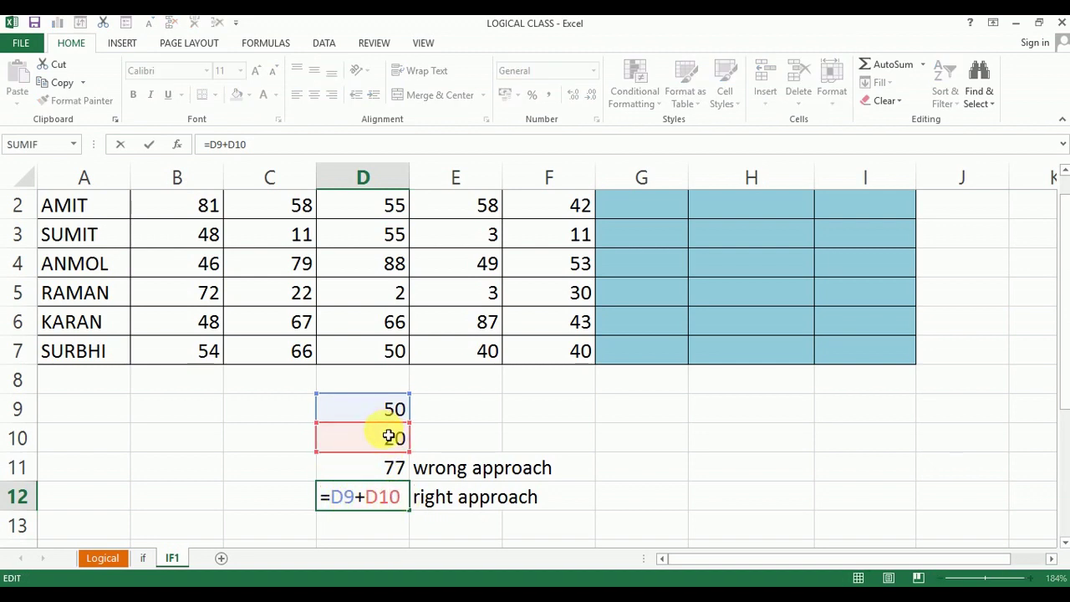
pyautogui.hotkey('ctrl', 'Return')
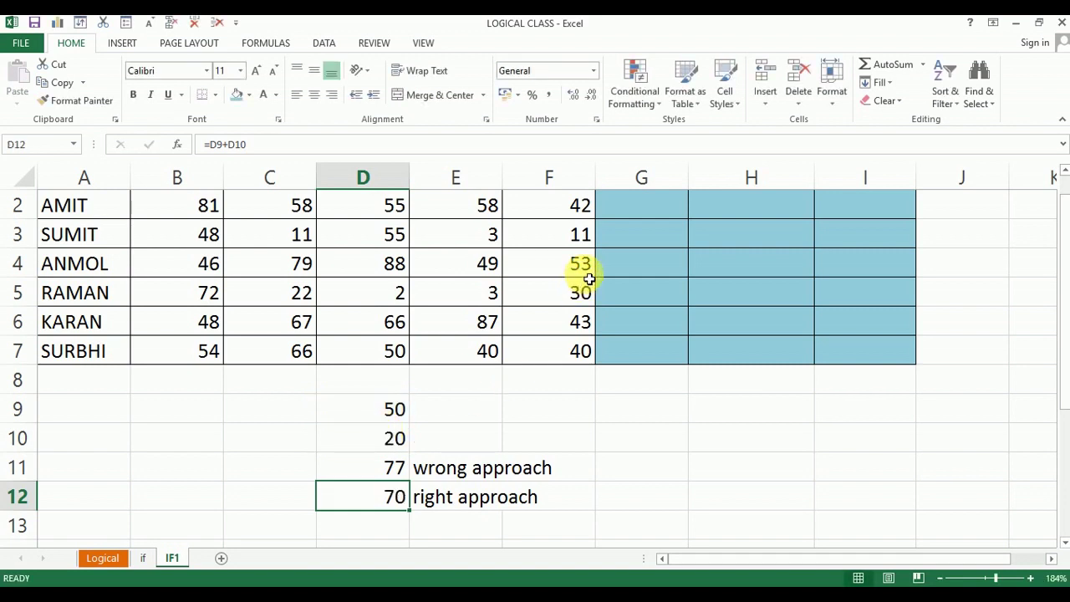
# - Enter the formula =B2+C2+D2+E2+F2 in cell G2 to total the first student's marks
pyautogui.click(627, 255)
pyautogui.press('Up')
pyautogui.press('Up')
pyautogui.press('Up')
pyautogui.press('Down')
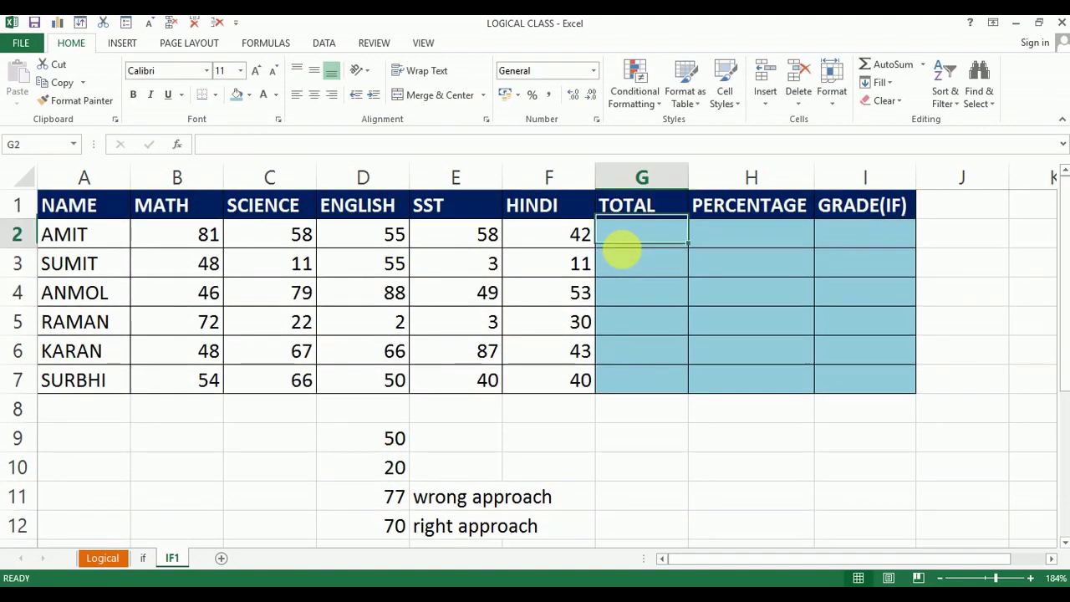
pyautogui.press('Left')
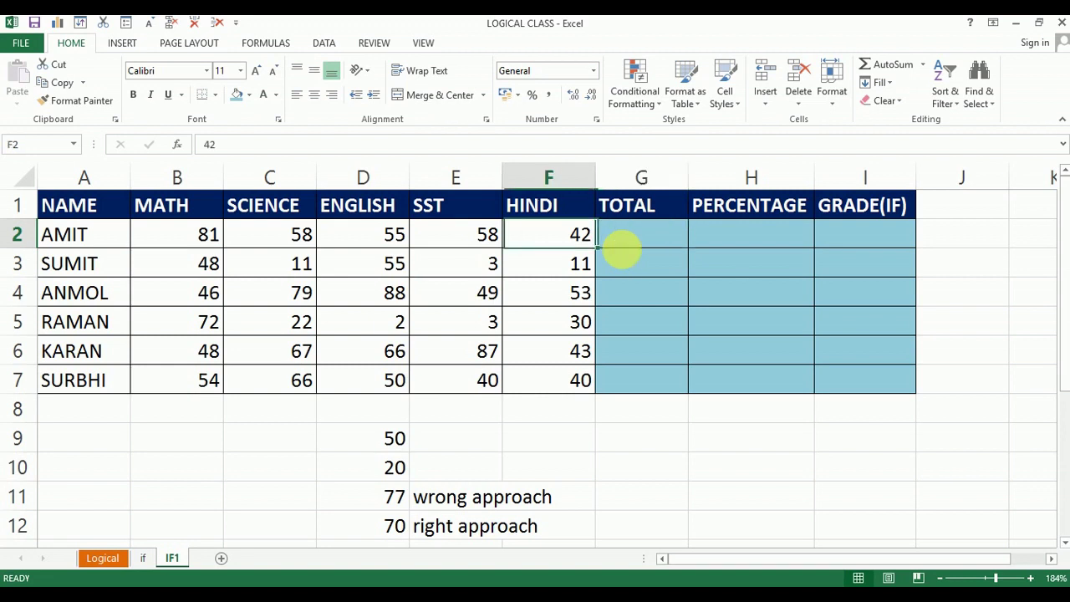
pyautogui.press('Right')
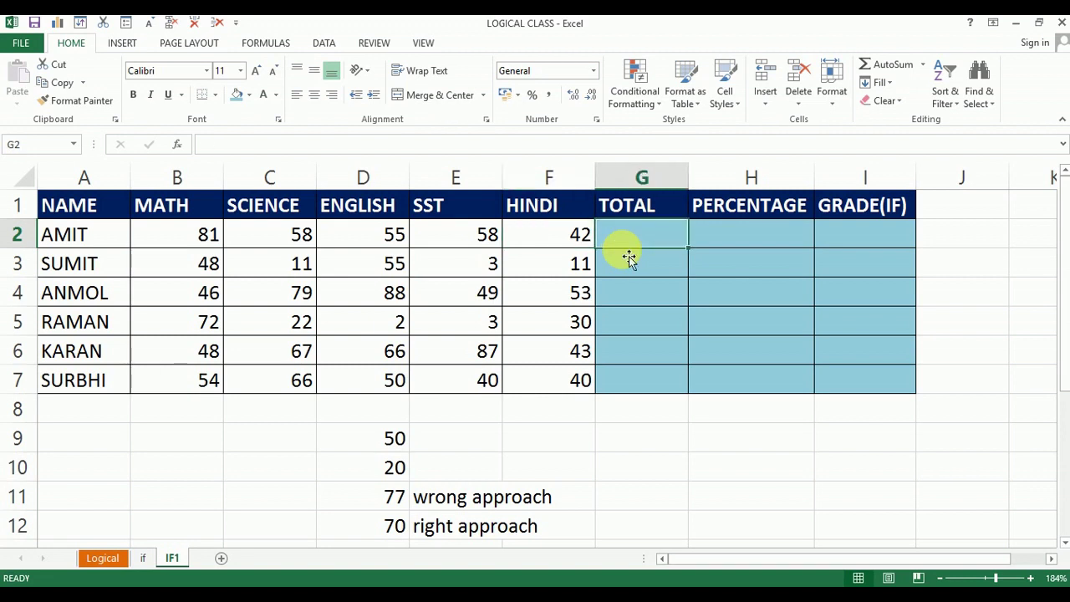
pyautogui.press('Left')
pyautogui.press('Right')
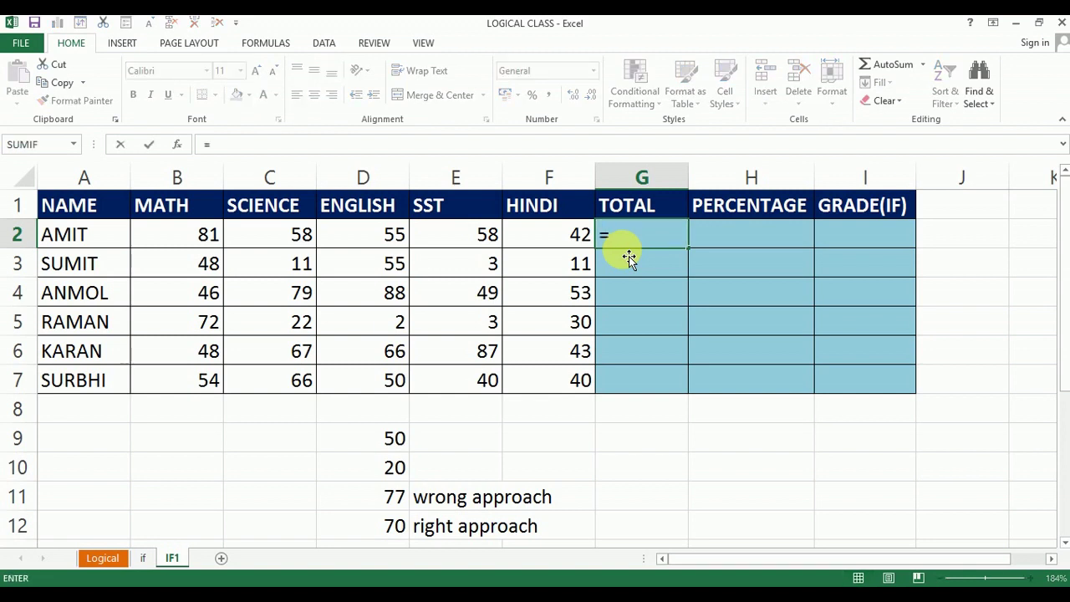
pyautogui.moveTo(485, 492)
pyautogui.mouseDown()
pyautogui.moveTo(452, 474)
pyautogui.moveTo(471, 482)
pyautogui.moveTo(468, 493)
pyautogui.mouseUp()
pyautogui.press('BackSpace')
pyautogui.press('BackSpace')
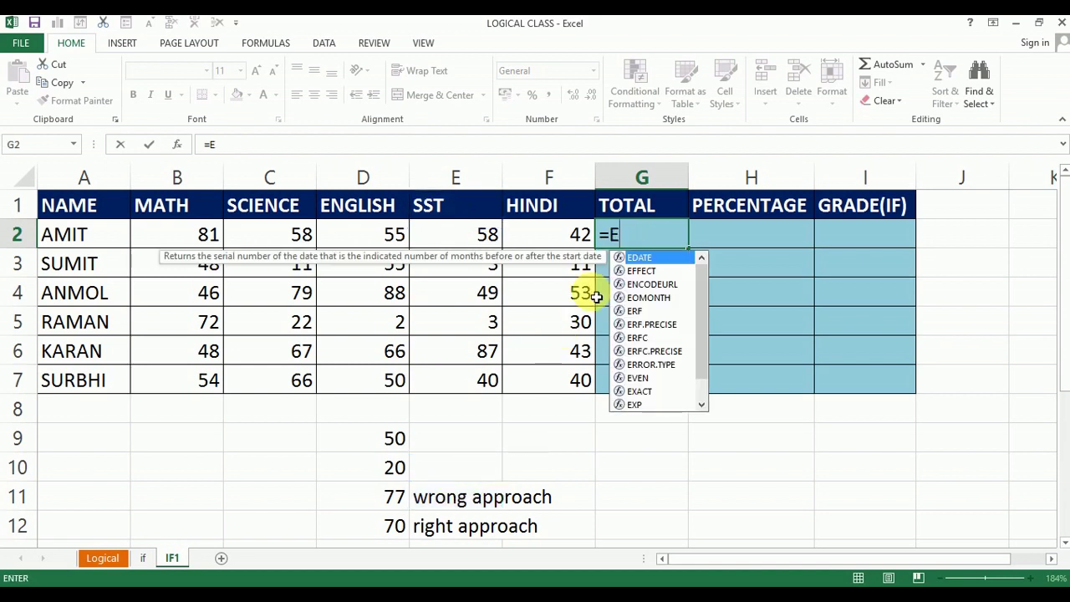
pyautogui.press('BackSpace')
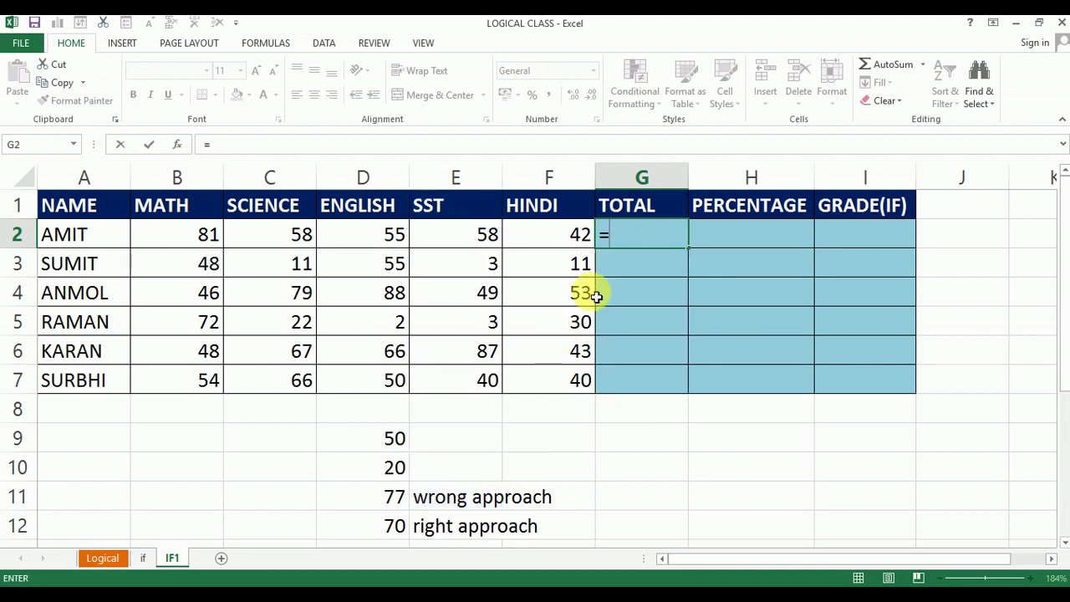
pyautogui.click(209, 237)
pyautogui.write('+')
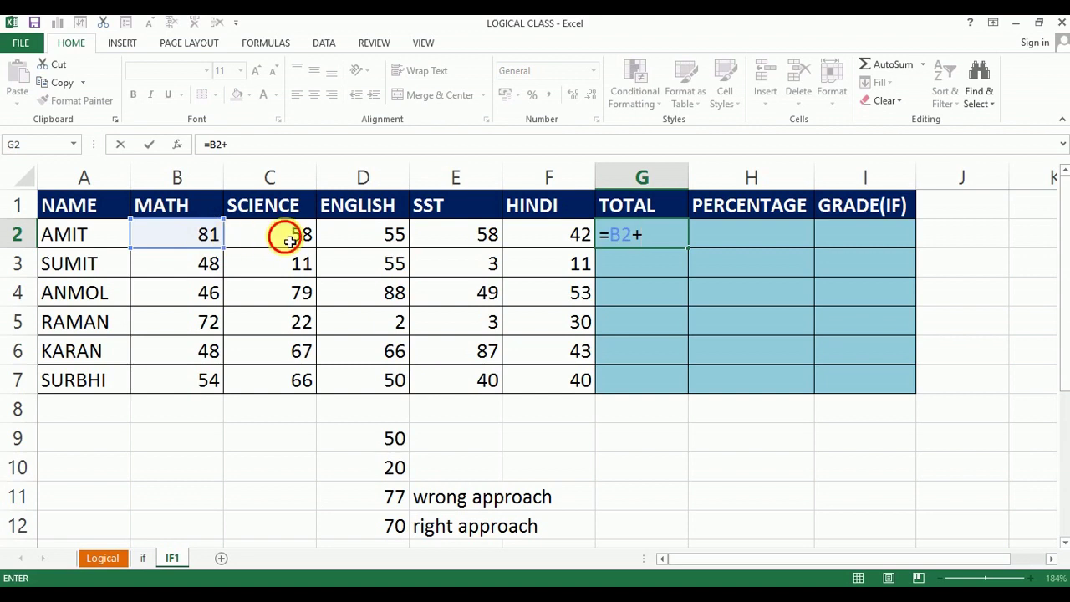
pyautogui.click(288, 241)
pyautogui.write('+')
pyautogui.click(365, 233)
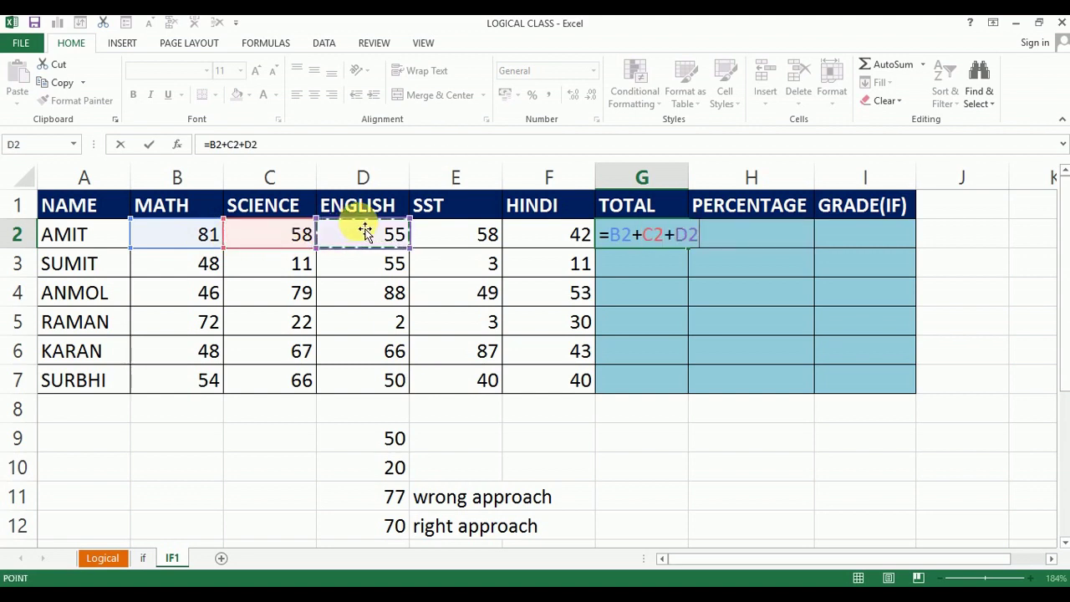
pyautogui.write('+')
pyautogui.click(444, 242)
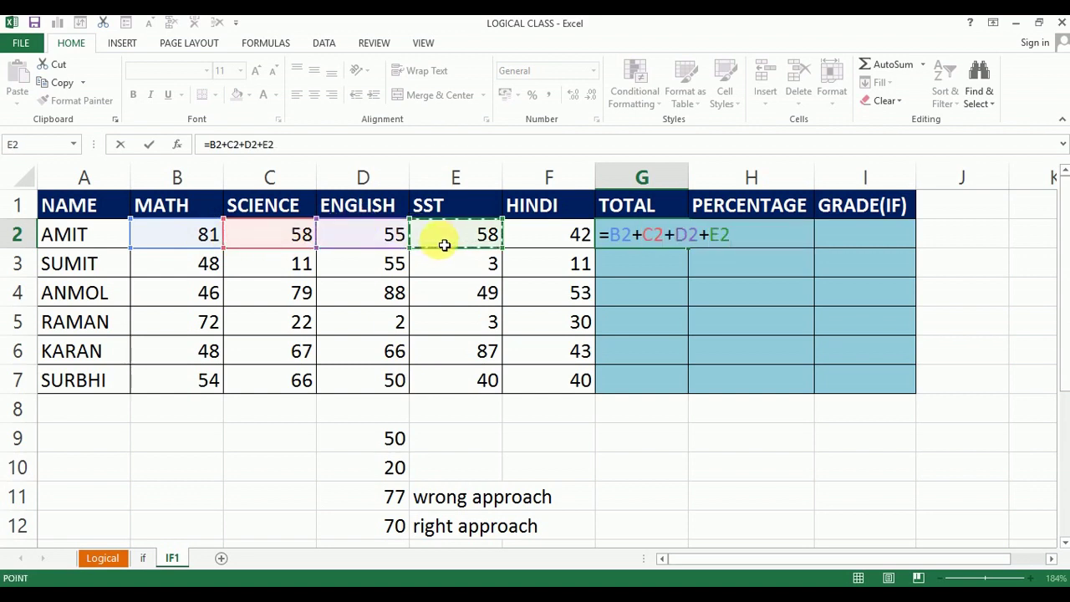
pyautogui.write('+')
pyautogui.click(544, 242)
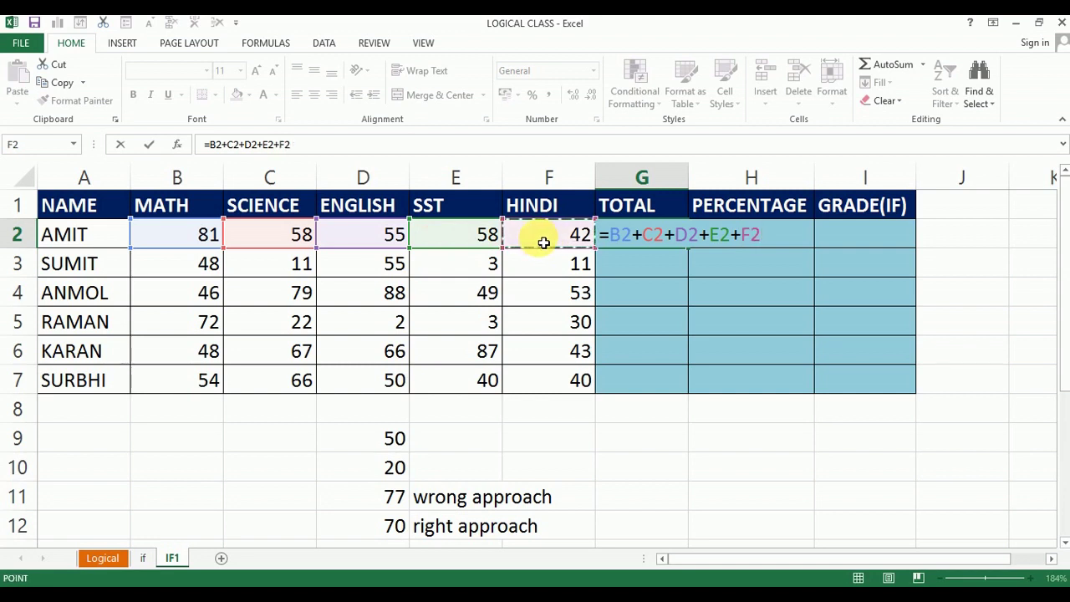
pyautogui.press('Return')
pyautogui.press('Up')
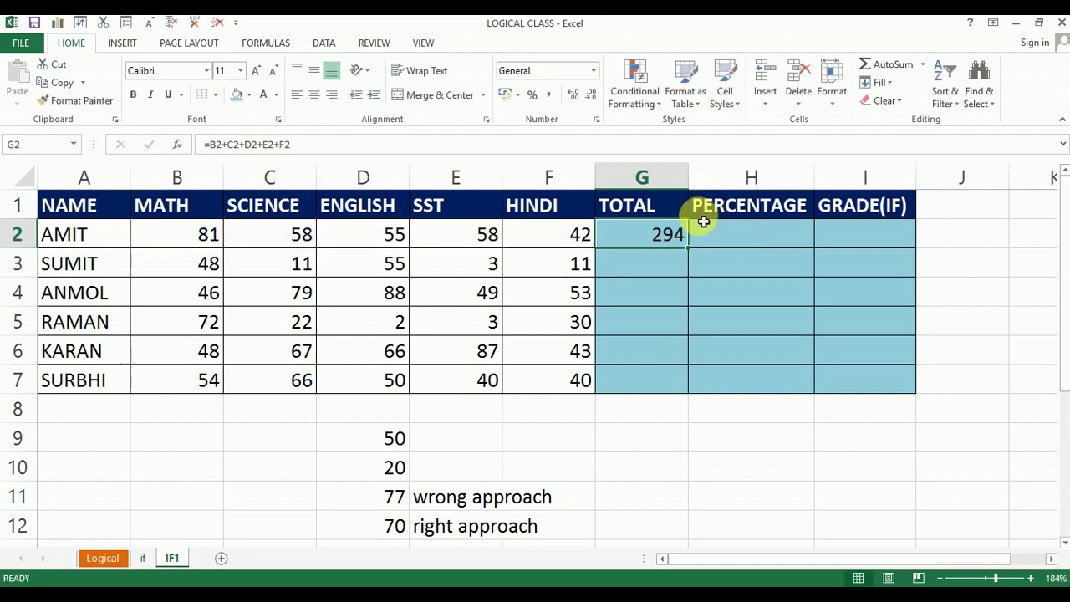
# - Copy the total formula from G2 down through G7 and inspect the references in G2
pyautogui.moveTo(694, 252); pyautogui.dragTo(675, 392)
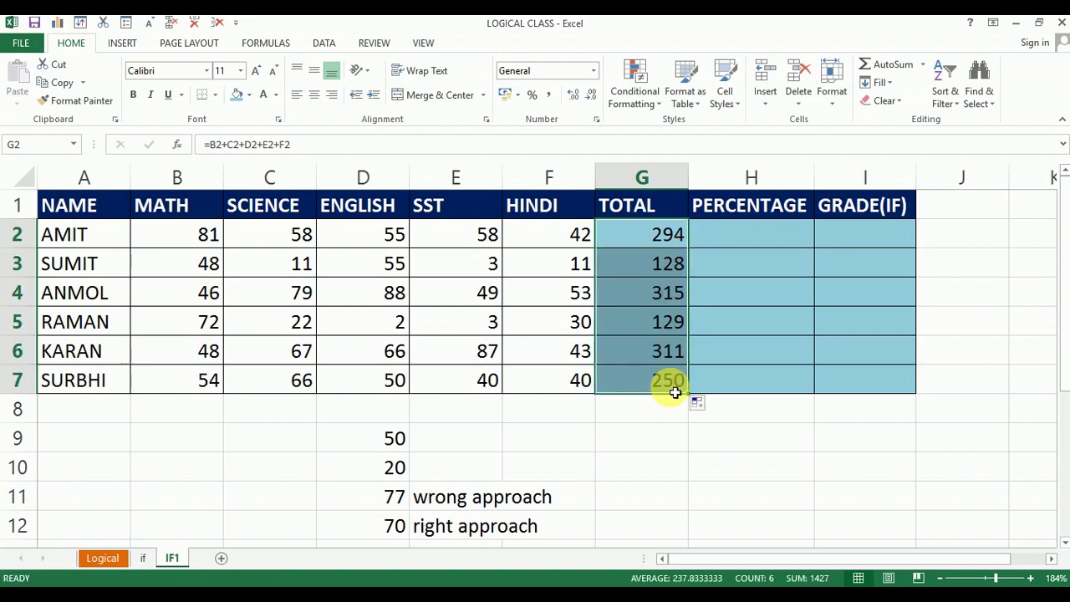
pyautogui.doubleClick(659, 237)
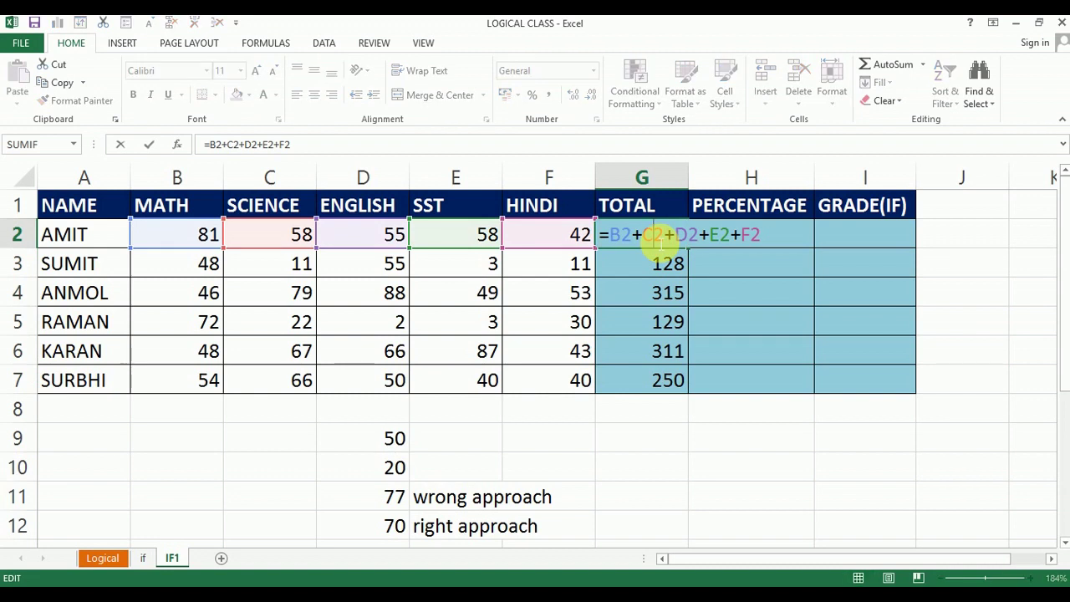
pyautogui.press('Escape')
pyautogui.click(665, 235)
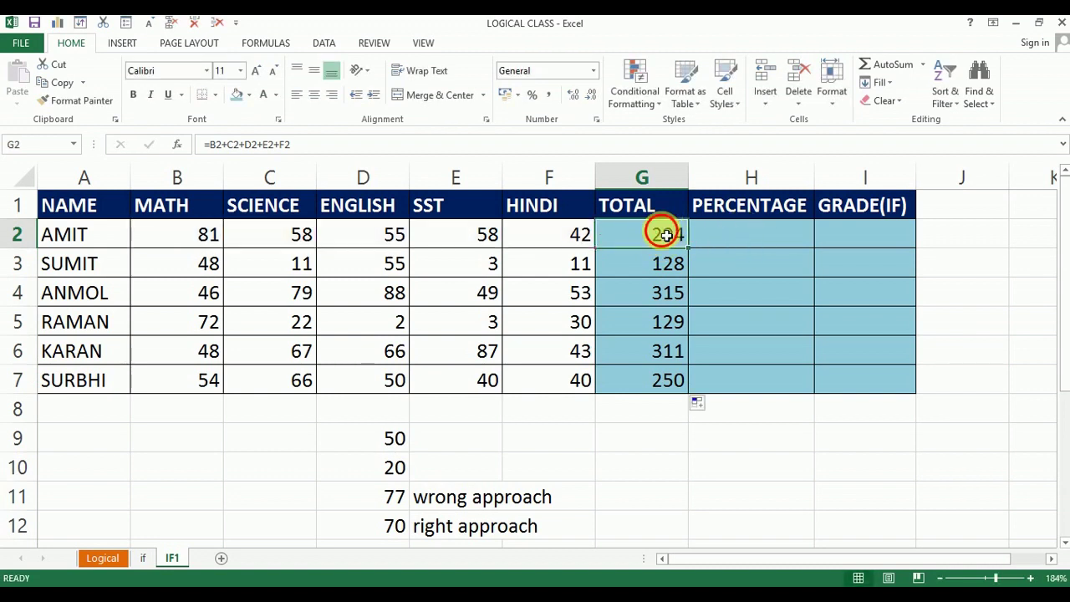
pyautogui.doubleClick(665, 235)
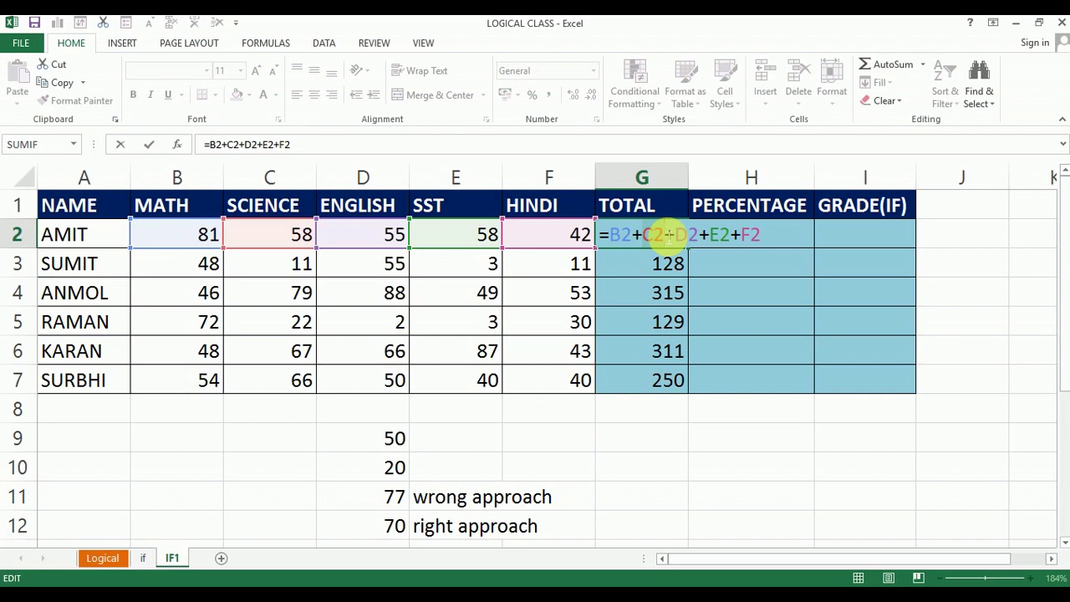
pyautogui.press('Escape')
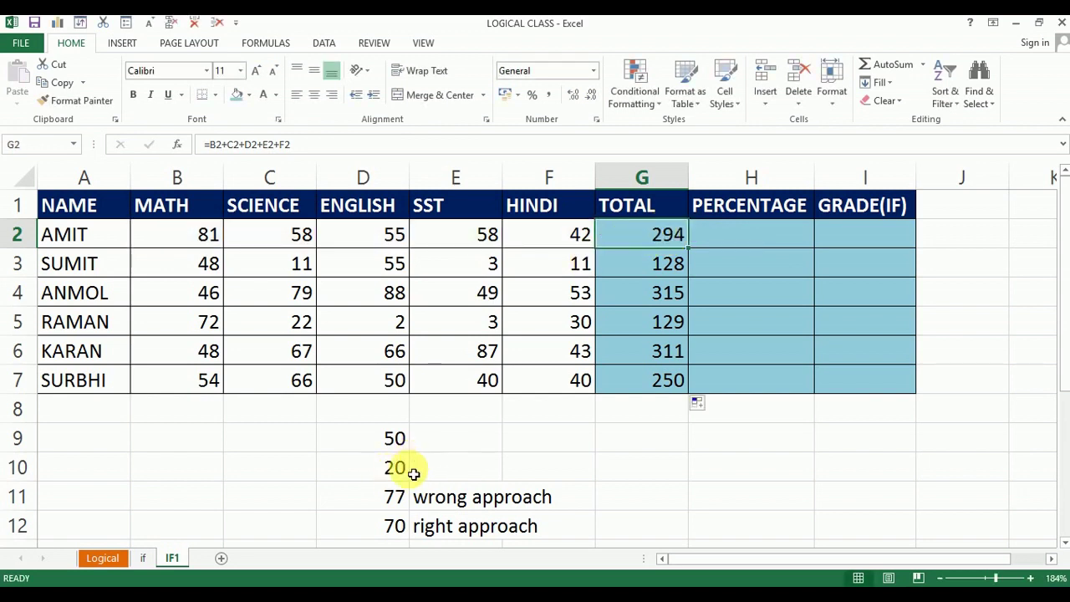
# - Compare the cell references in the D12 formula with those in the total formula in G2
pyautogui.doubleClick(395, 526)
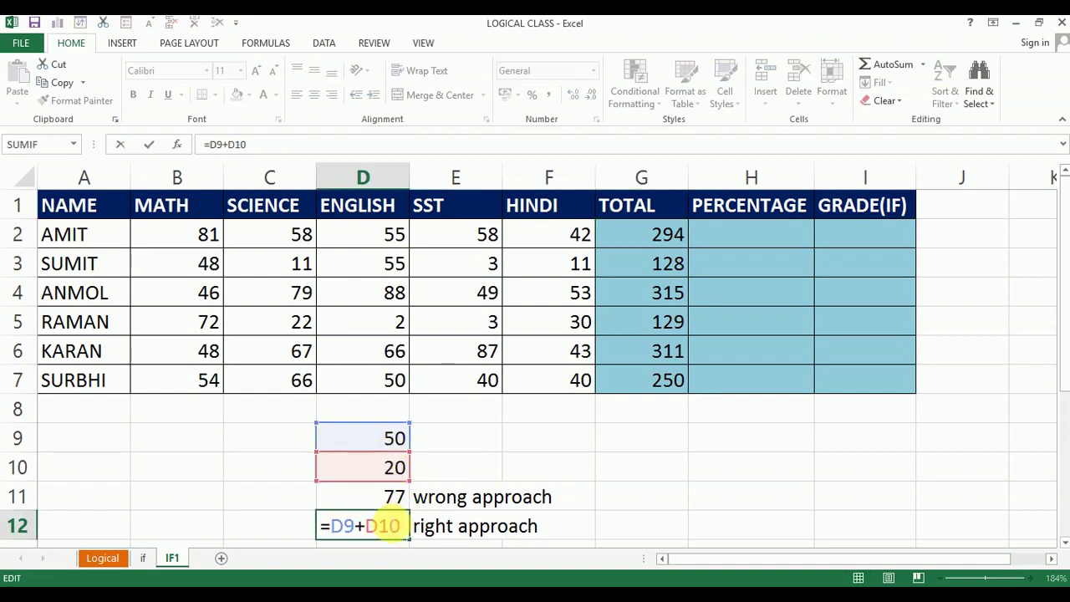
pyautogui.press('Escape')
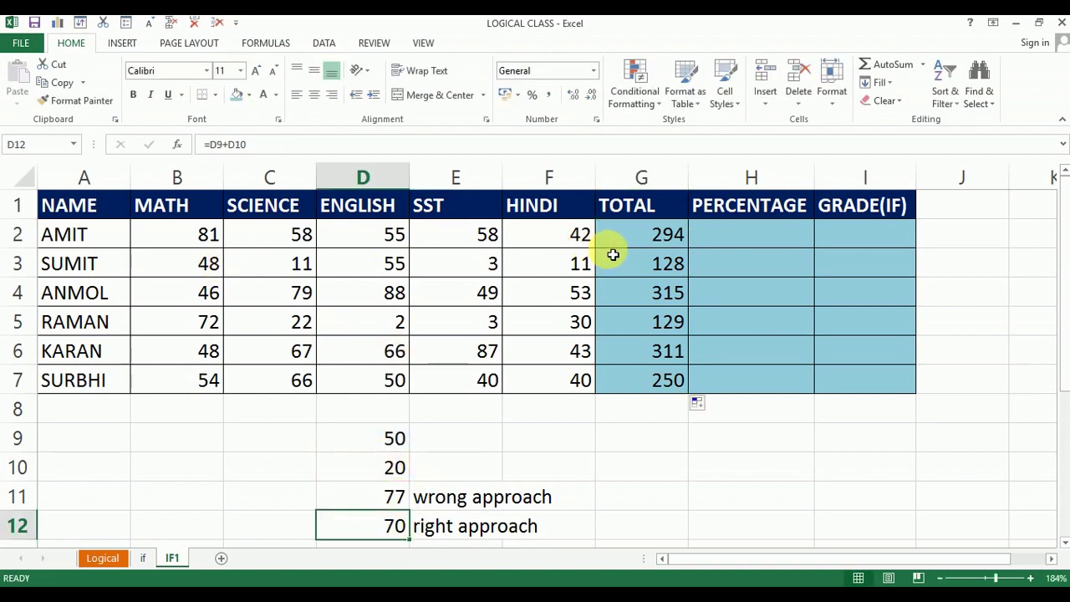
pyautogui.doubleClick(651, 244)
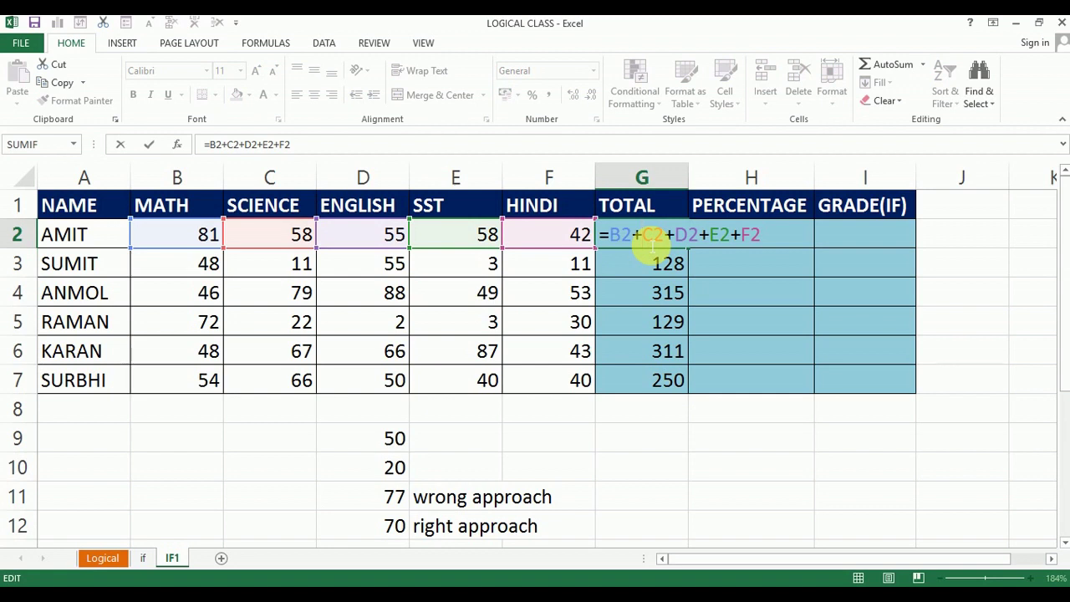
pyautogui.press('Escape')
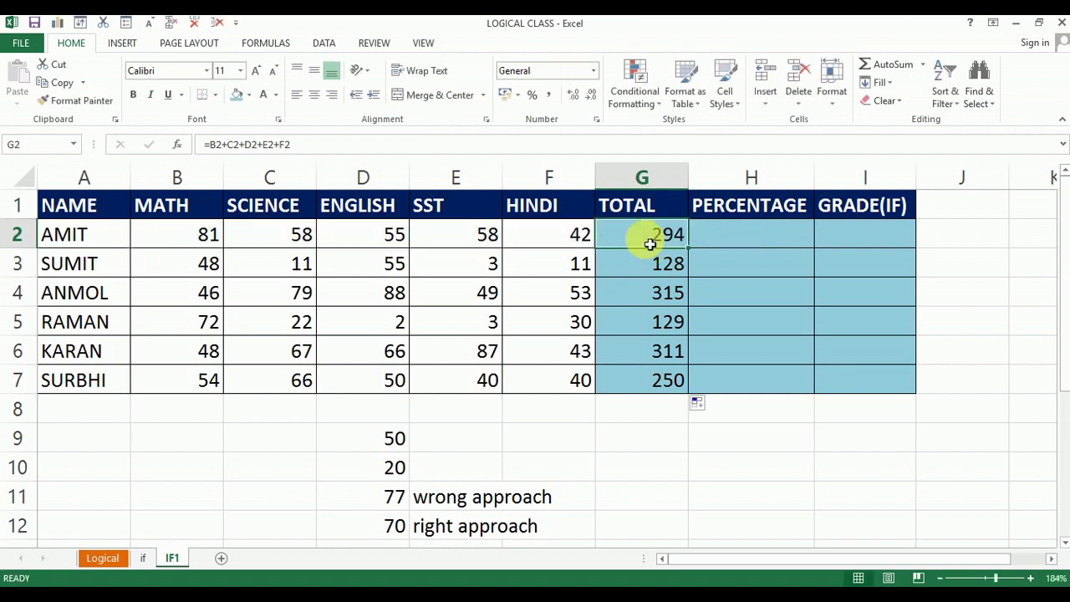
pyautogui.click(718, 237)
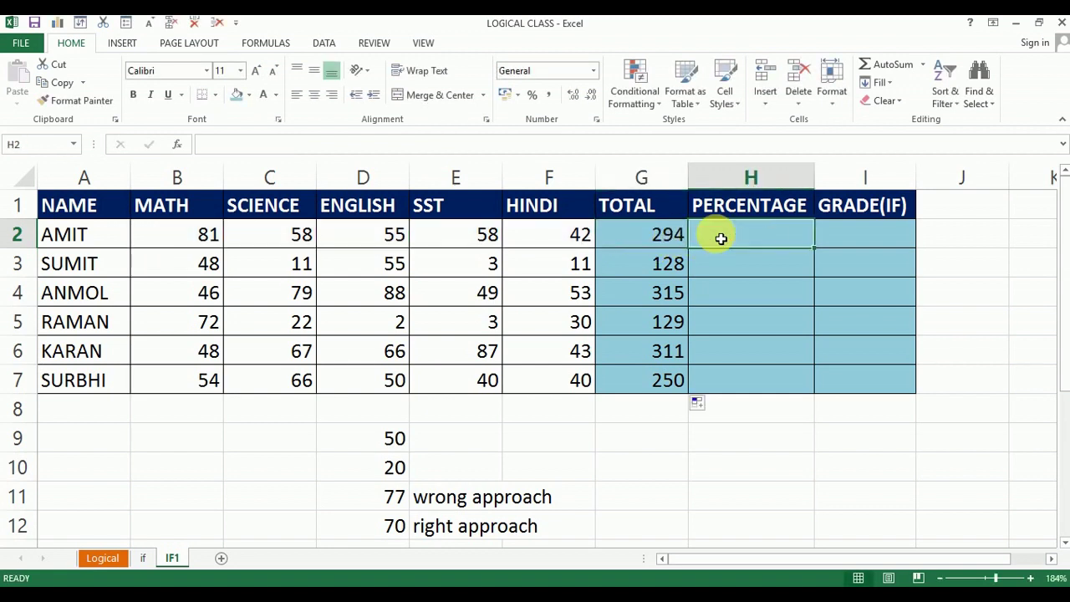
# - Enter the note "in built function" in cell G8 below the TOTAL column
pyautogui.click(623, 421)
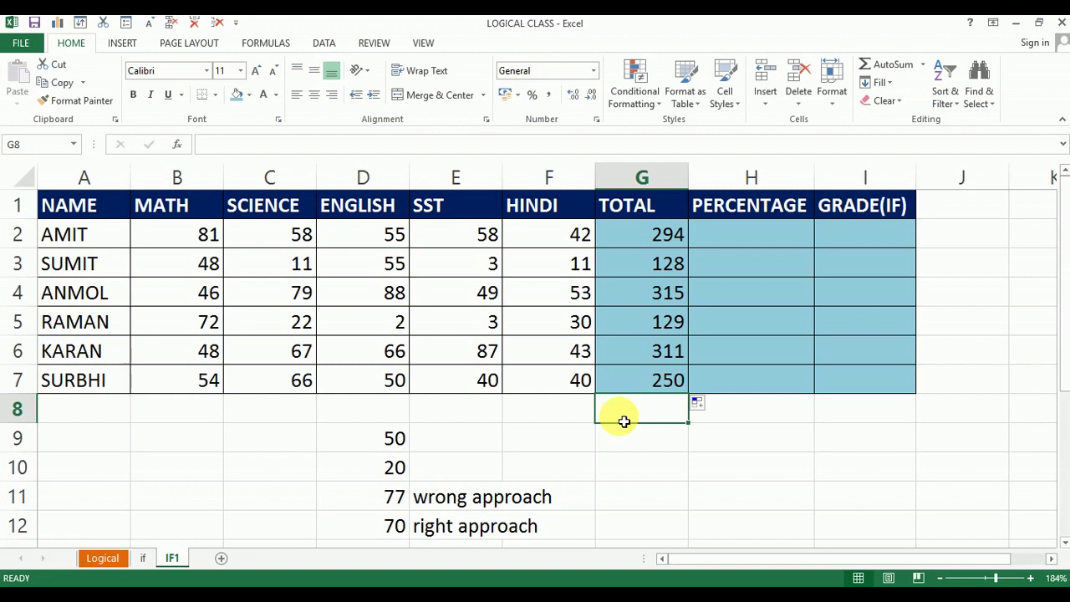
pyautogui.write('in buil')
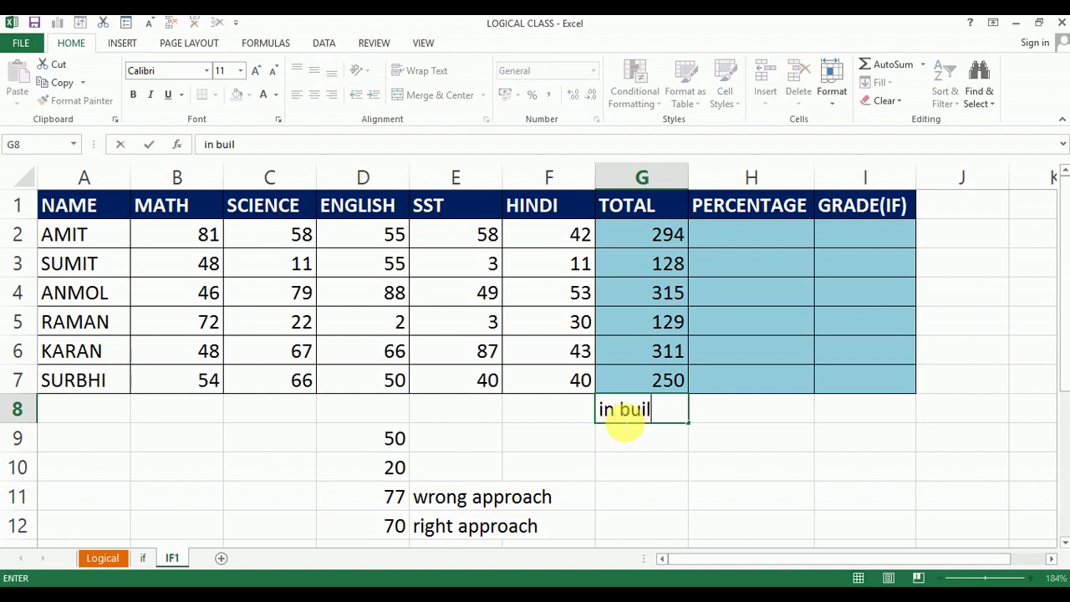
pyautogui.write('t function')
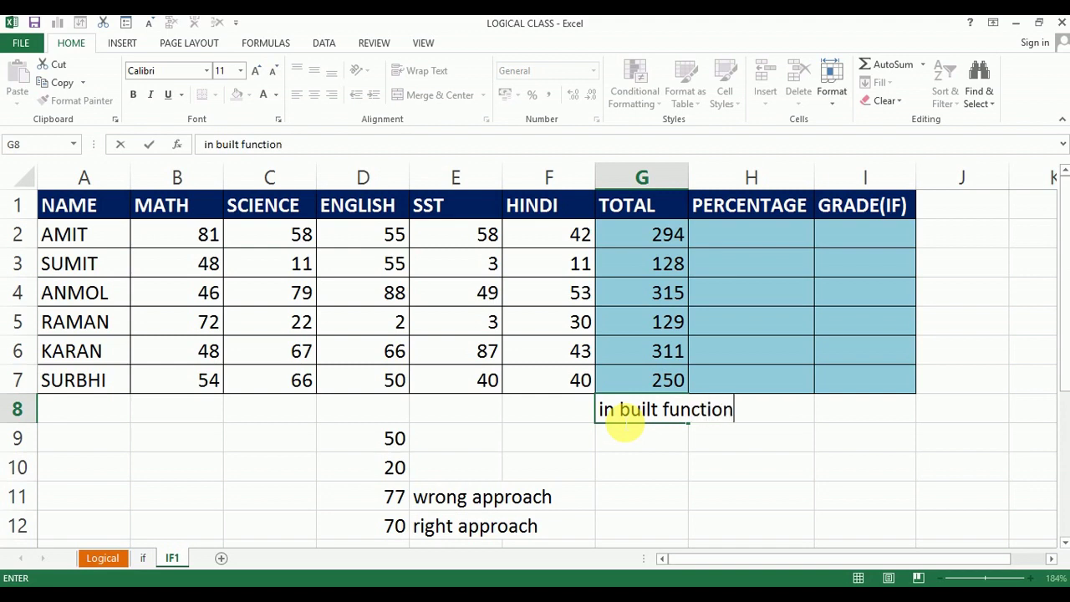
pyautogui.press('Return')
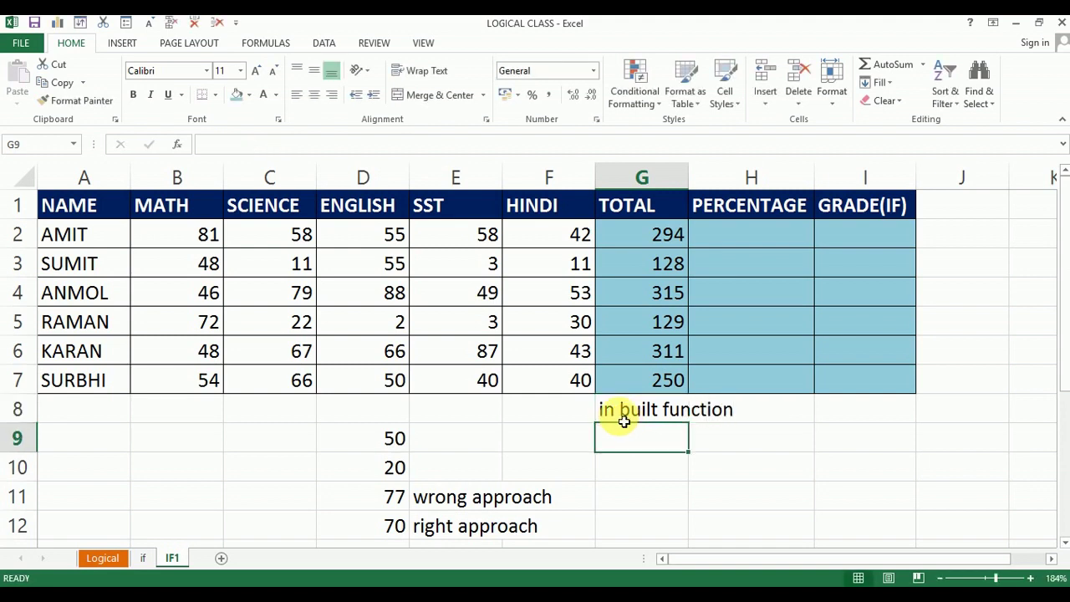
# - Clear the scratch numbers, formulas and notes from the range D8:H12
pyautogui.click(373, 410)
pyautogui.keyDown('shift'); pyautogui.click(730, 532); pyautogui.keyUp('shift')
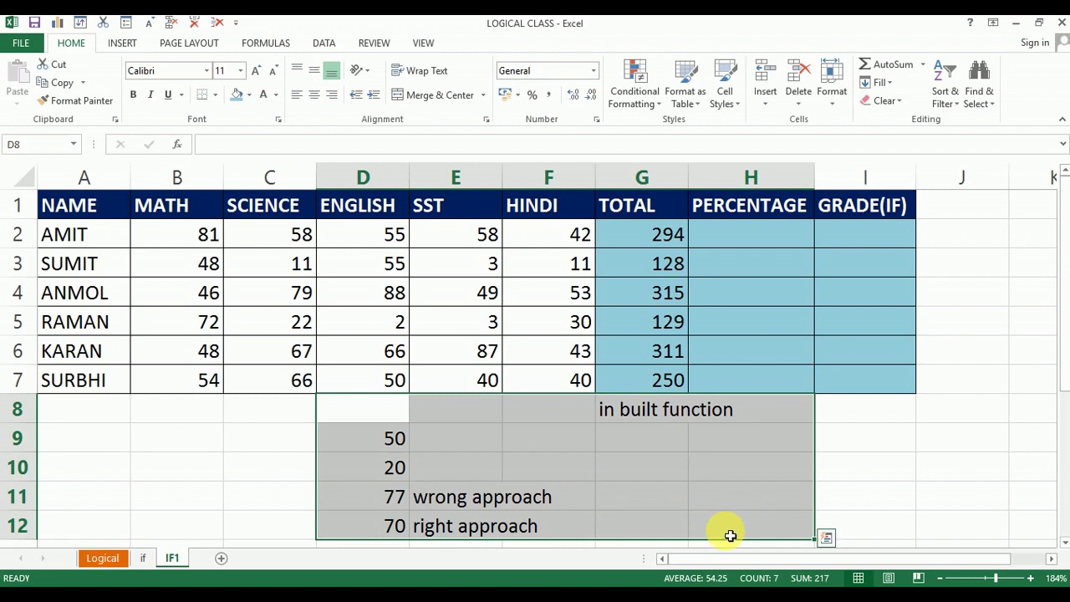
pyautogui.press('Delete')
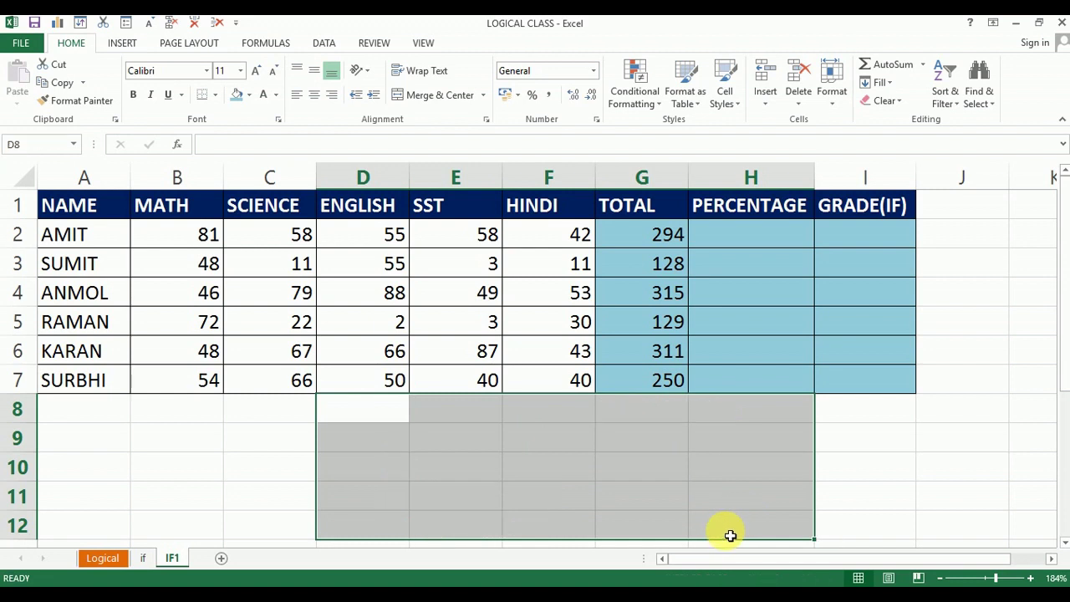
# - Review the total formulas row by row from G2 down to G7
pyautogui.click(659, 237)
pyautogui.press('Down')
pyautogui.press('Down')
pyautogui.press('Down')
pyautogui.press('Down')
pyautogui.press('Down')
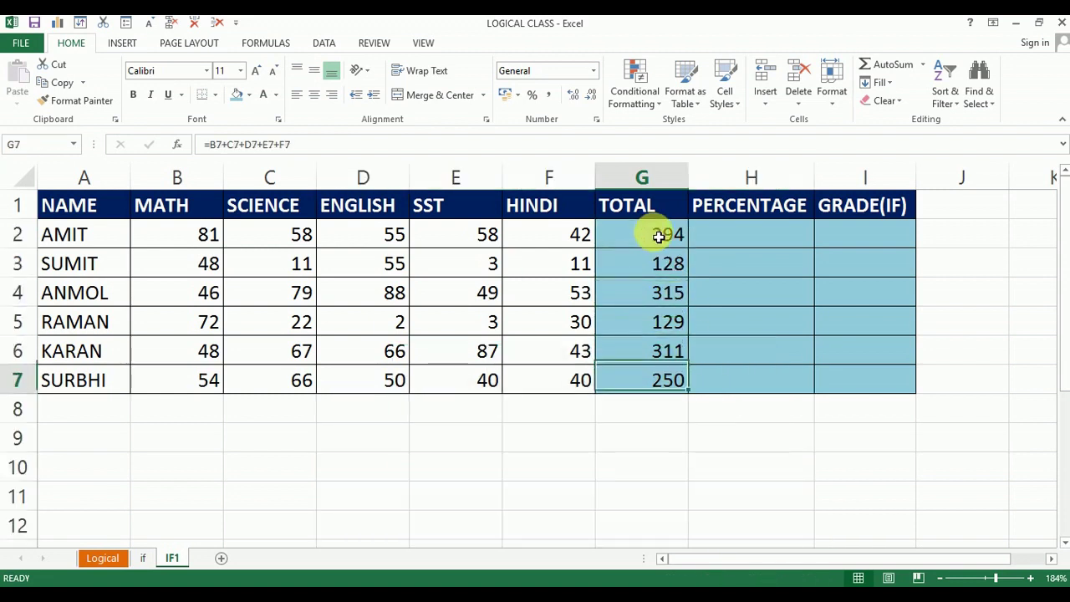
# - Clear the total formulas from the range G2:G7 in the TOTAL column
pyautogui.press('Up')
pyautogui.press('Down')
pyautogui.press('Up')
pyautogui.press('Up')
pyautogui.press('Up')
pyautogui.press('Up')
pyautogui.press('Up')
pyautogui.hotkey('shift', 'Down')
pyautogui.hotkey('shift', 'Down')
pyautogui.hotkey('shift', 'Down')
pyautogui.hotkey('shift', 'Down')
pyautogui.hotkey('shift', 'Down')
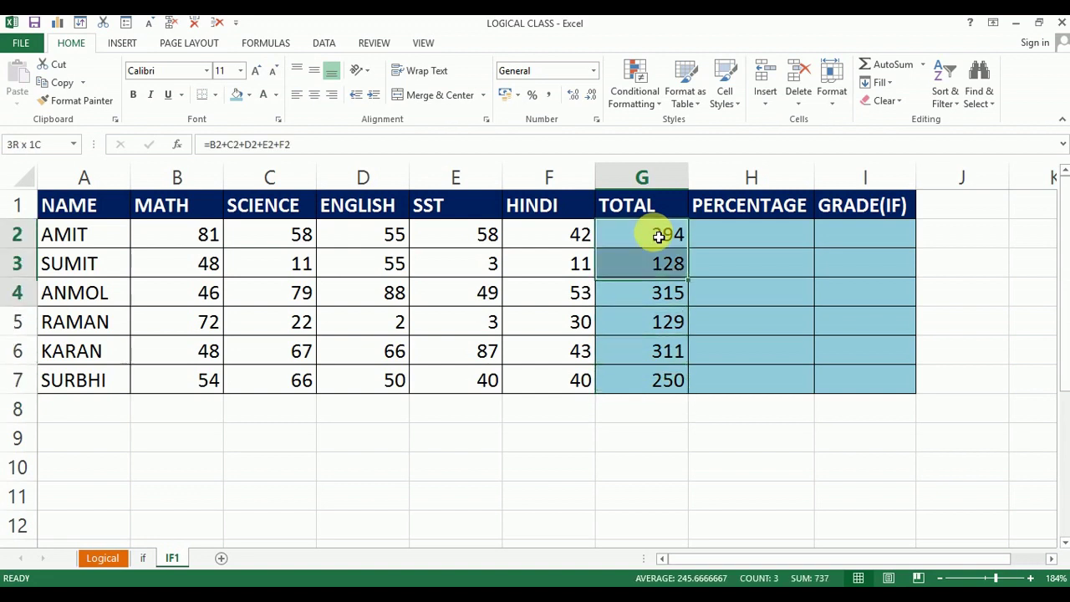
pyautogui.press('Delete')
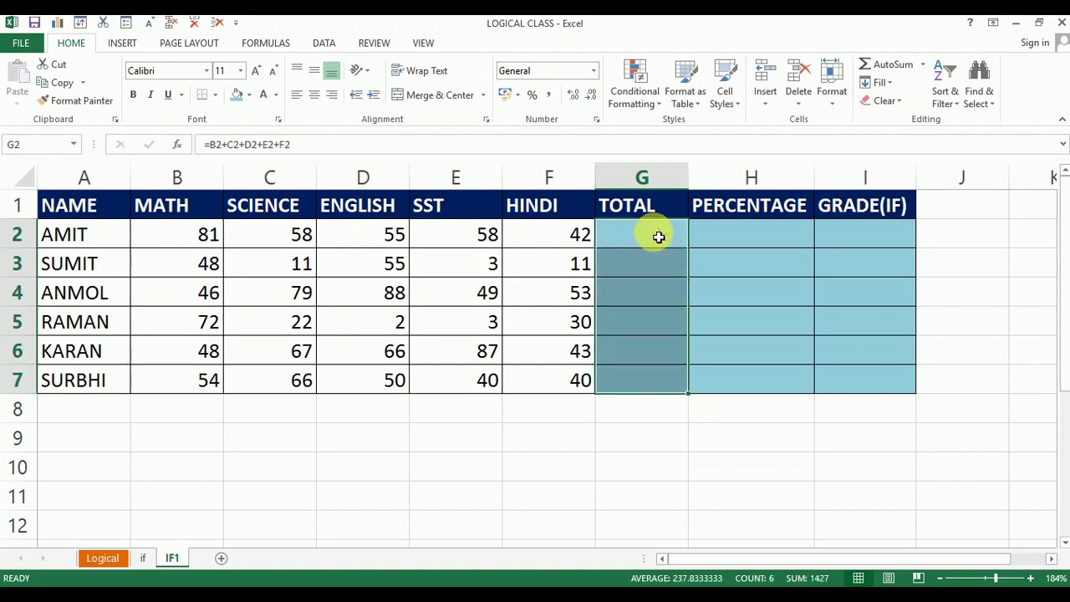
pyautogui.click(651, 242)
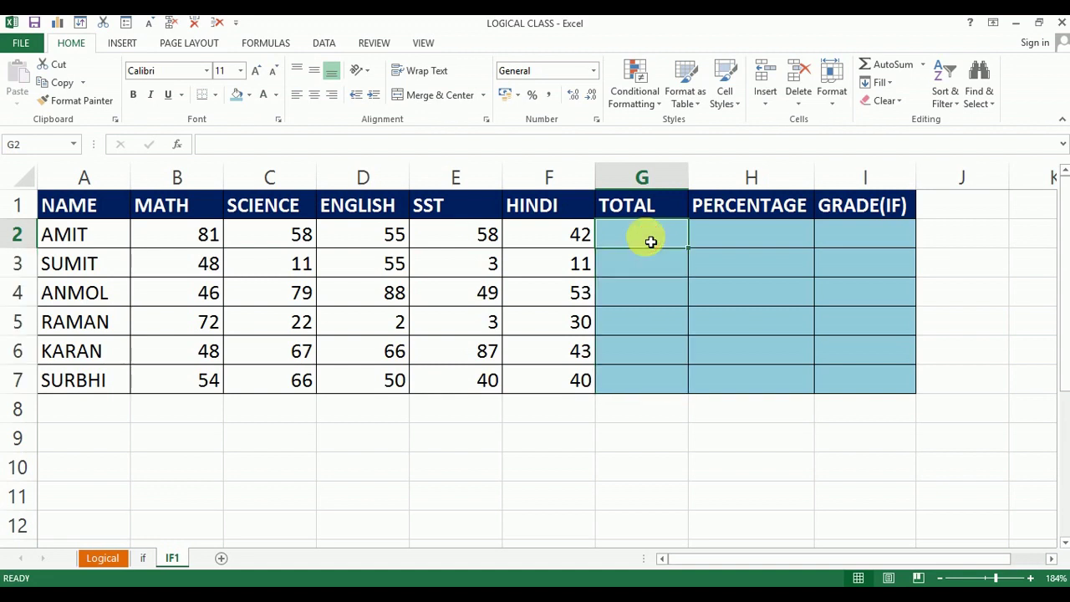
pyautogui.write('=sum')
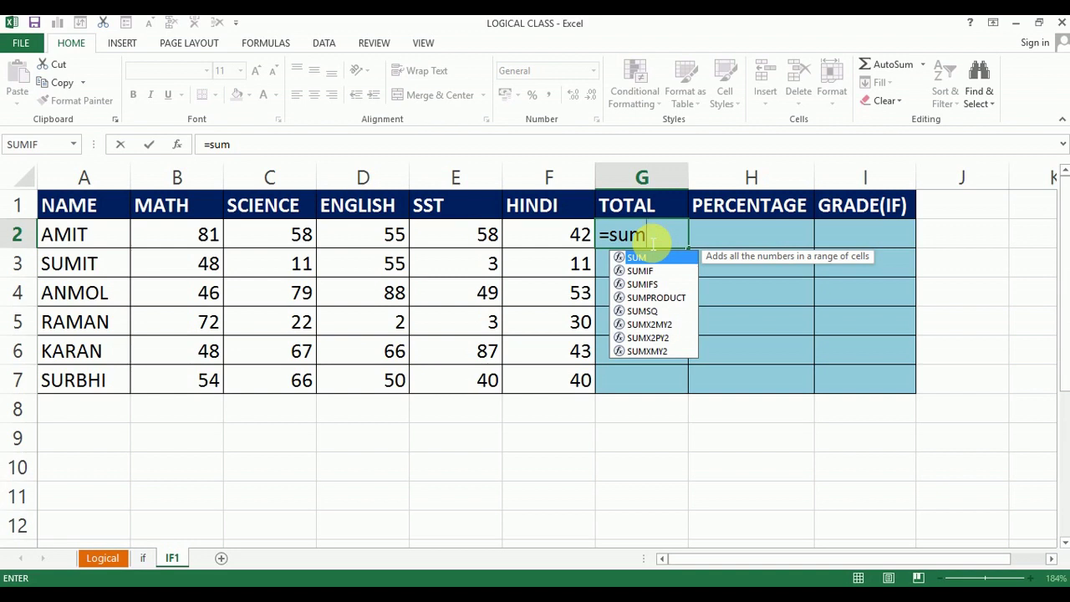
pyautogui.press('Escape')
pyautogui.press('Escape')
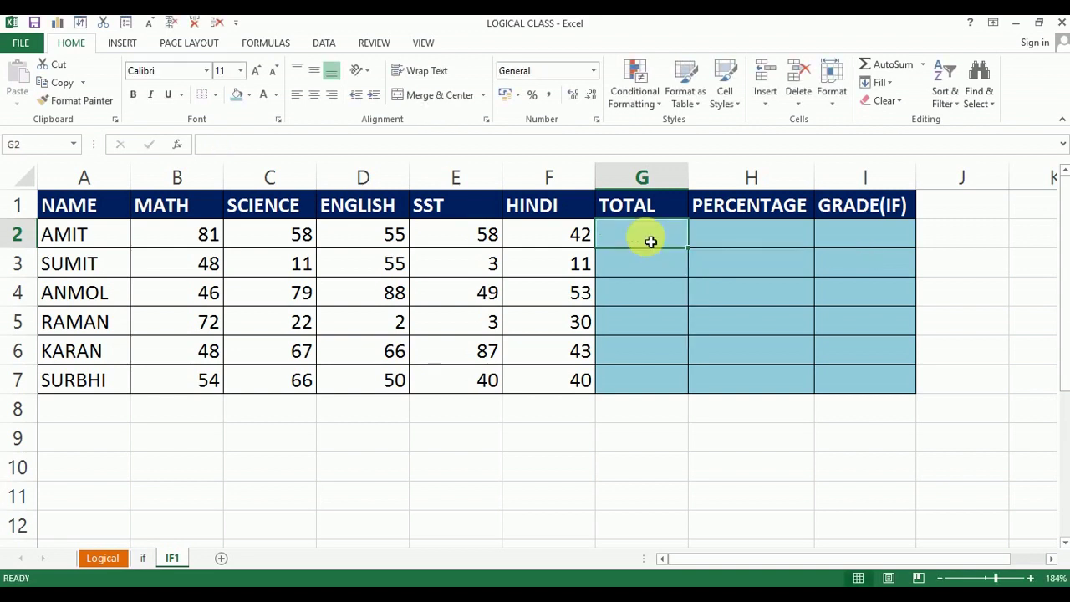
pyautogui.press('Left')
pyautogui.press('Left')
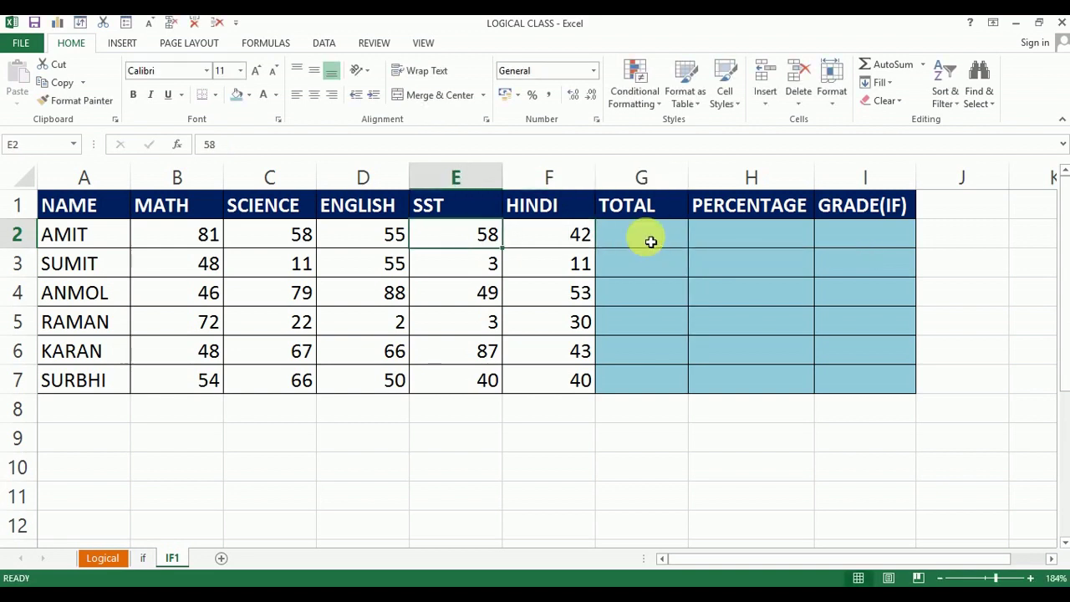
pyautogui.press('Right')
pyautogui.press('Right')
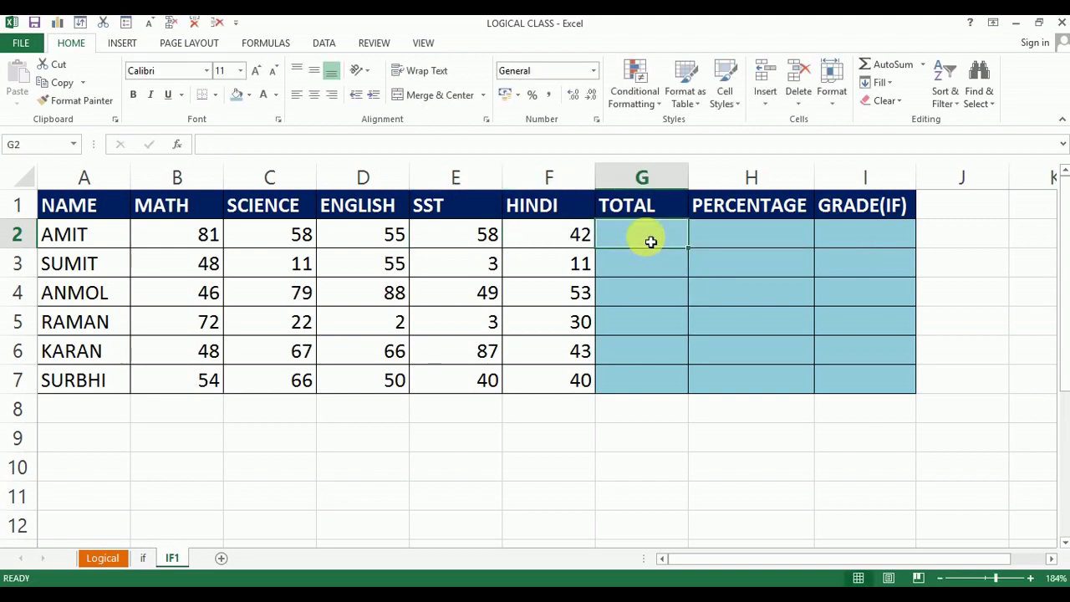
pyautogui.press('Left')
pyautogui.press('Left')
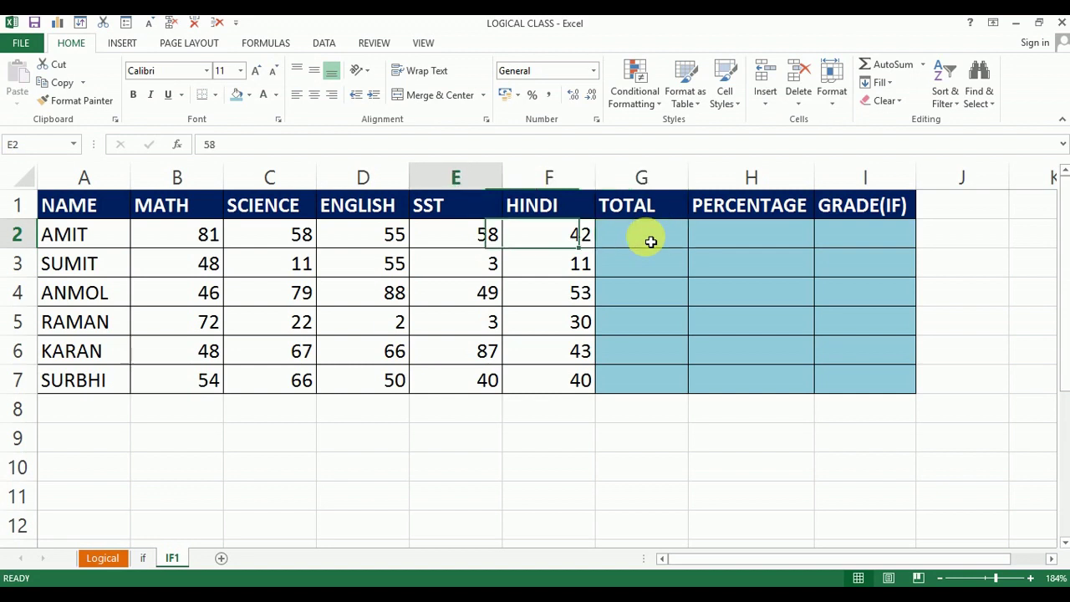
pyautogui.press('Right')
pyautogui.press('Right')
# - Total the first student's marks in G2 with the SUM function over the range B2:F2
pyautogui.write('=')
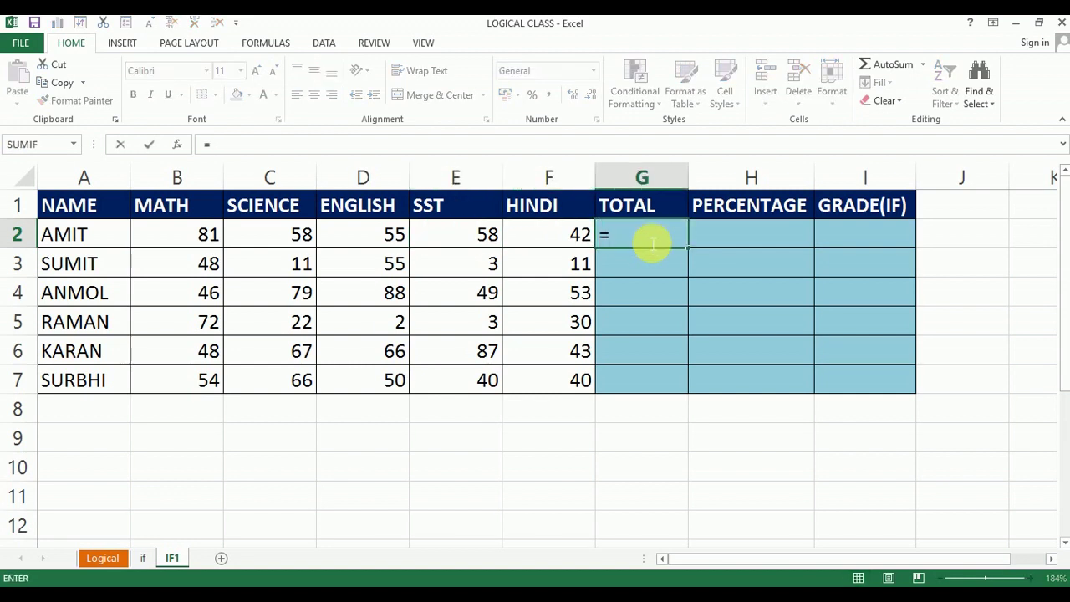
pyautogui.write('sum')
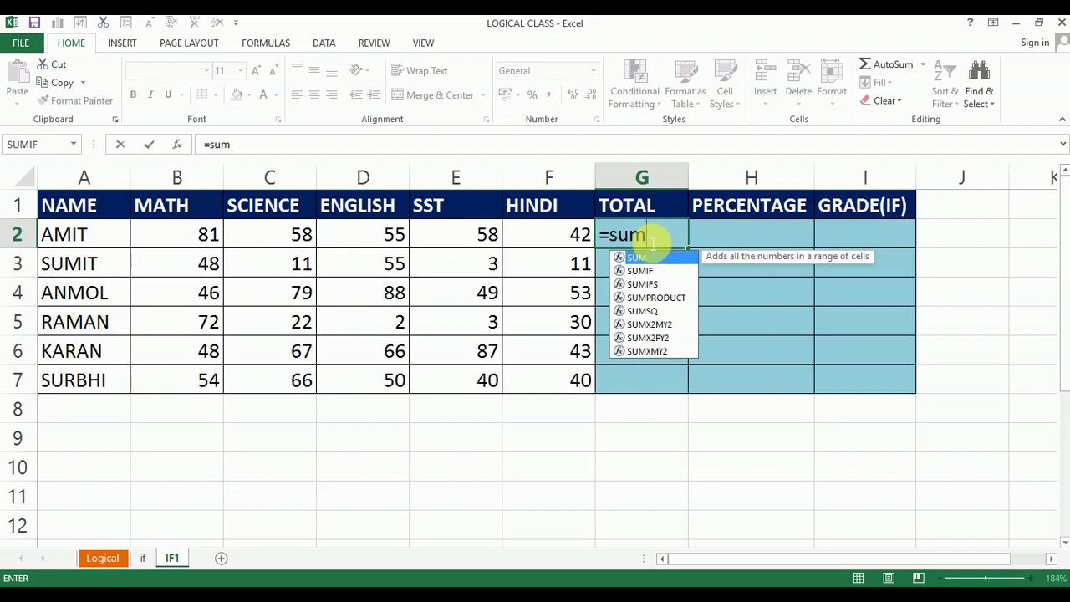
pyautogui.press('Tab')
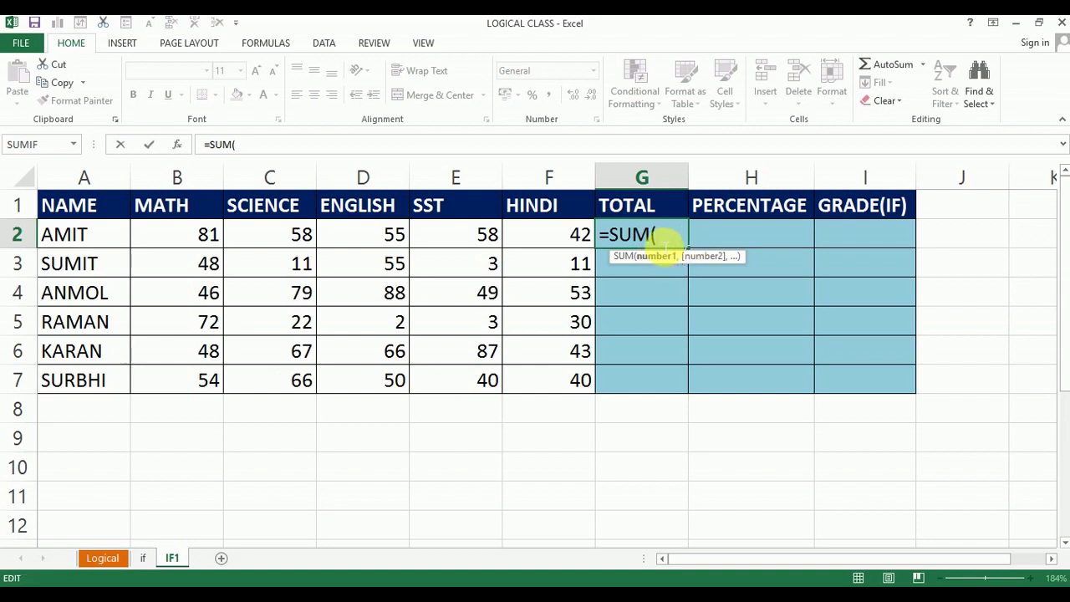
pyautogui.click(200, 236)
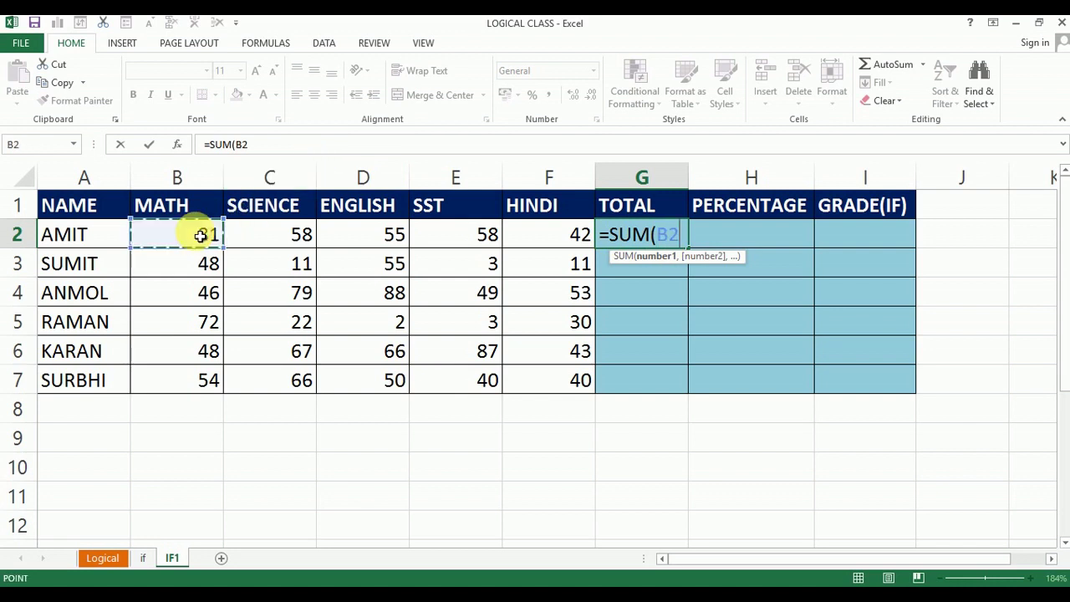
pyautogui.moveTo(200, 235); pyautogui.dragTo(545, 240)
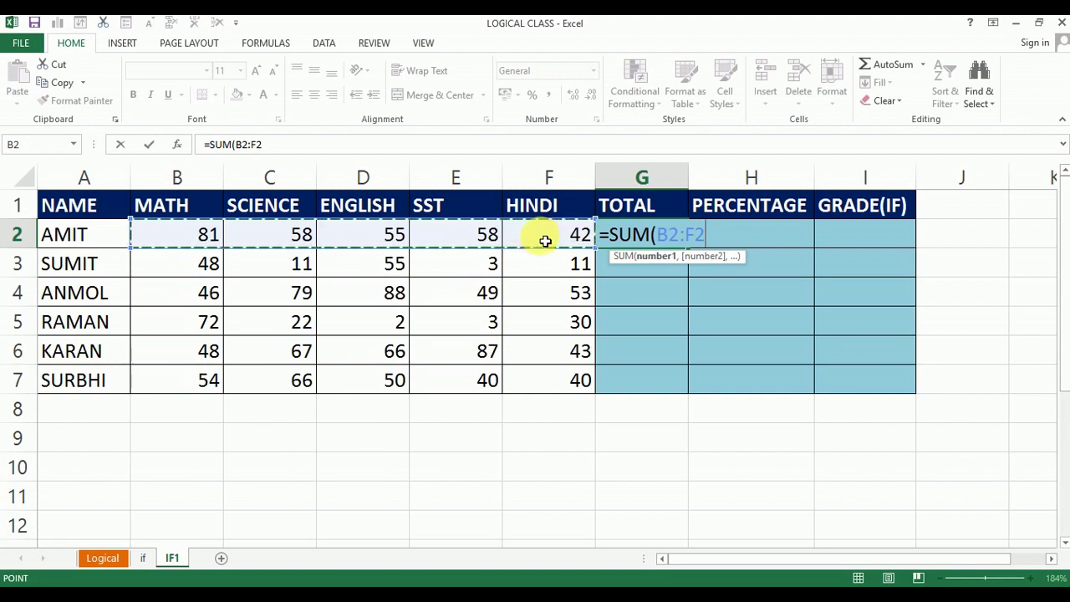
pyautogui.press('Return')
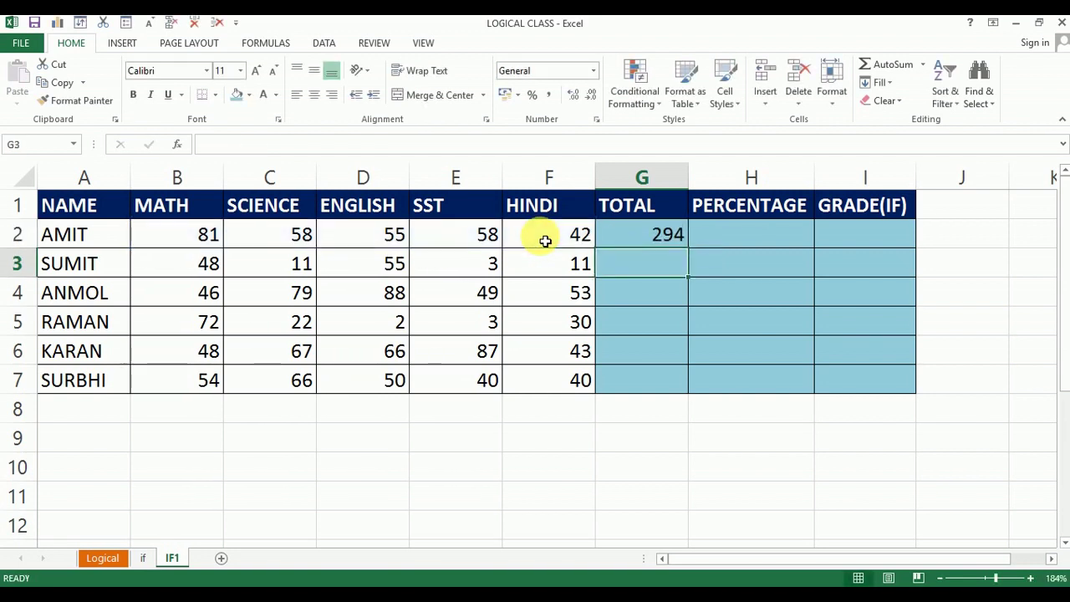
# - Inspect the SUM formula in G2 and clear it from the cell
pyautogui.doubleClick(665, 236)
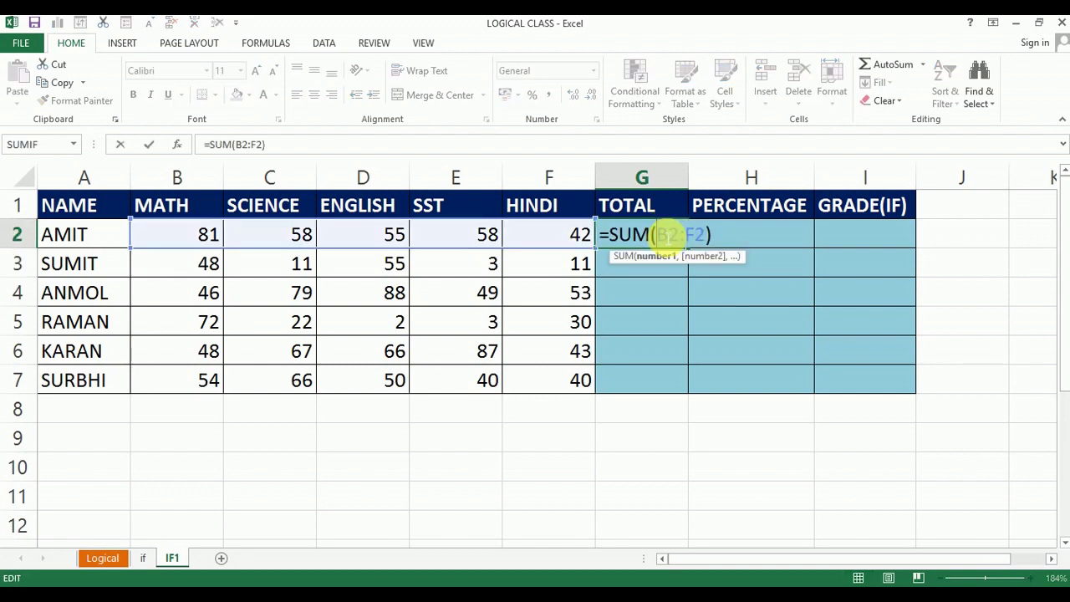
pyautogui.press('Escape')
pyautogui.press('Delete')
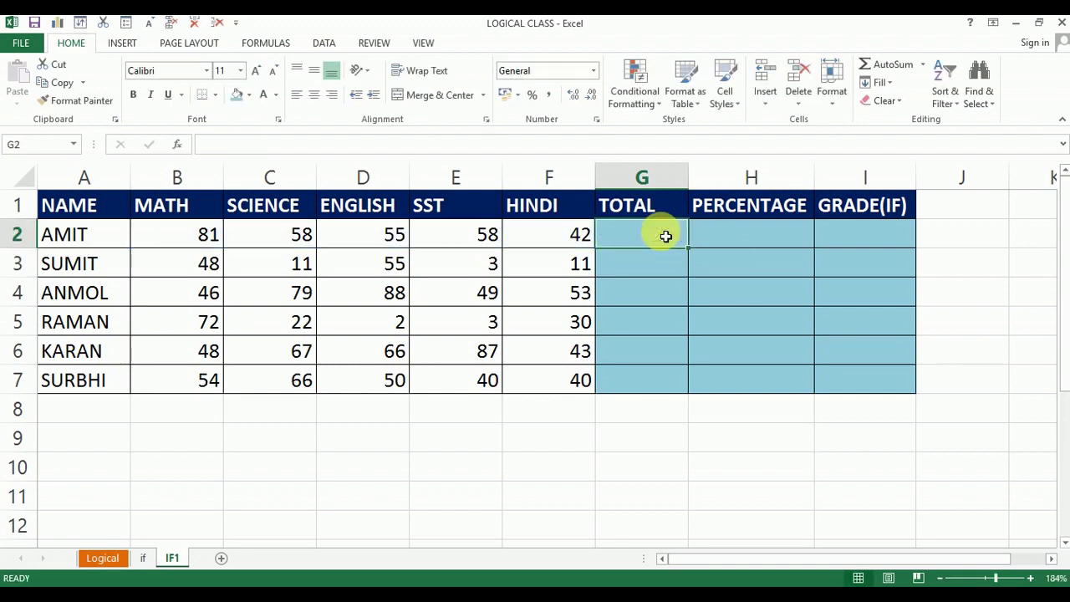
pyautogui.press('Down')
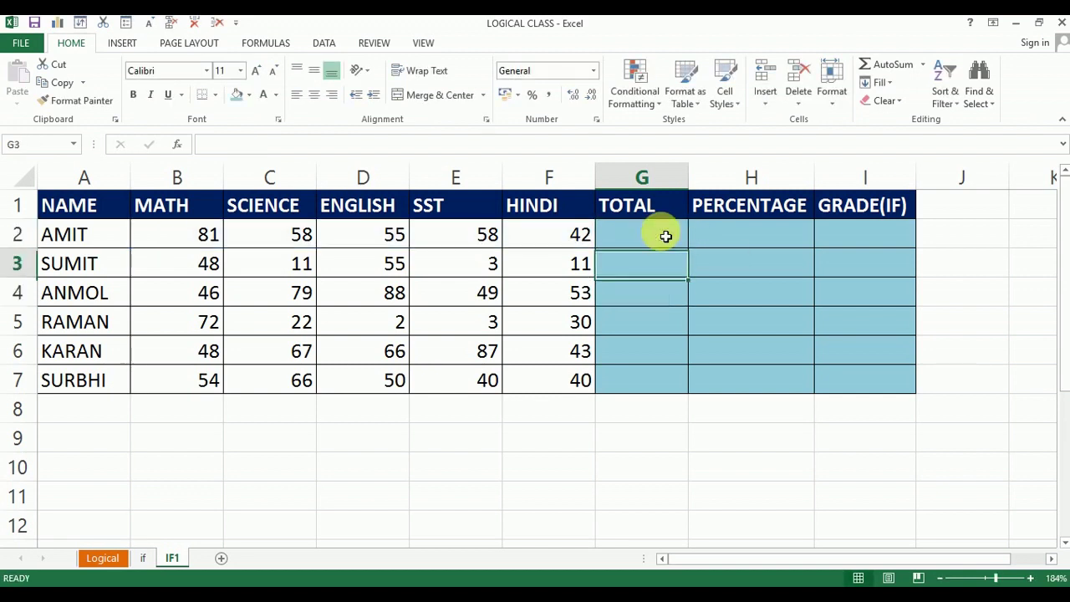
# - Use AutoSum in G2 to total the marks in B2:F2
pyautogui.press('Up')
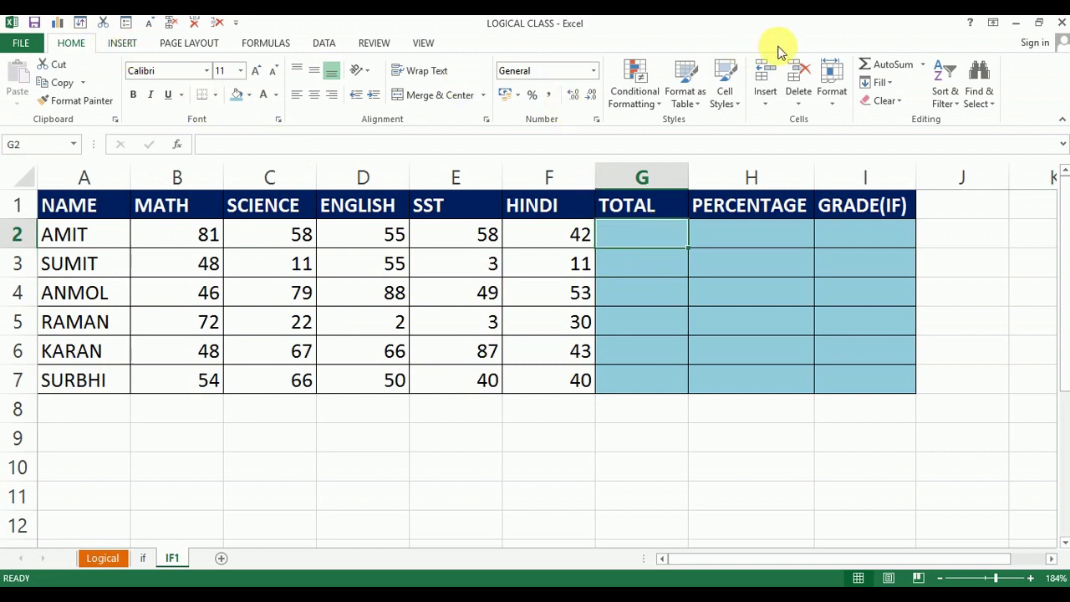
pyautogui.click(888, 64)
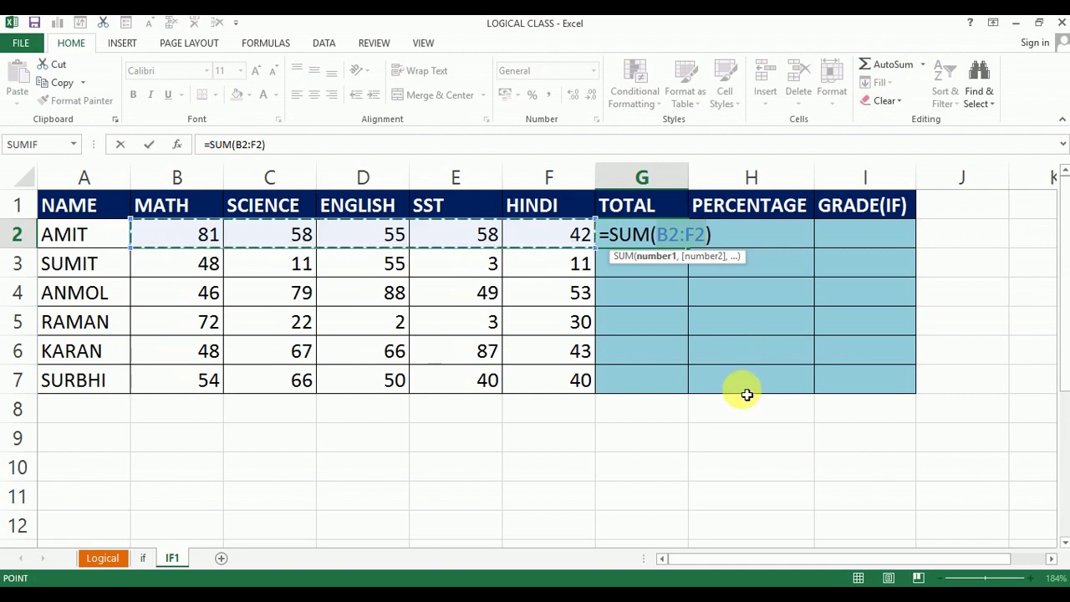
pyautogui.press('Return')
pyautogui.click(664, 243)
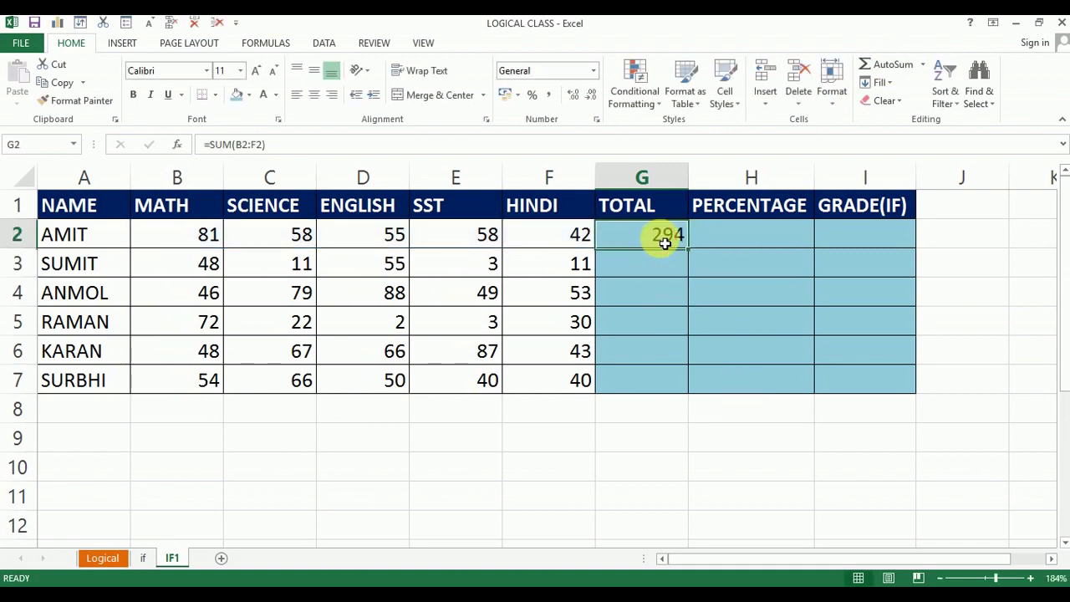
# - Replace the AutoSum entry in G2 with a manually written formula =SUM(B2:F2)
pyautogui.press('Delete')
pyautogui.write('sum')
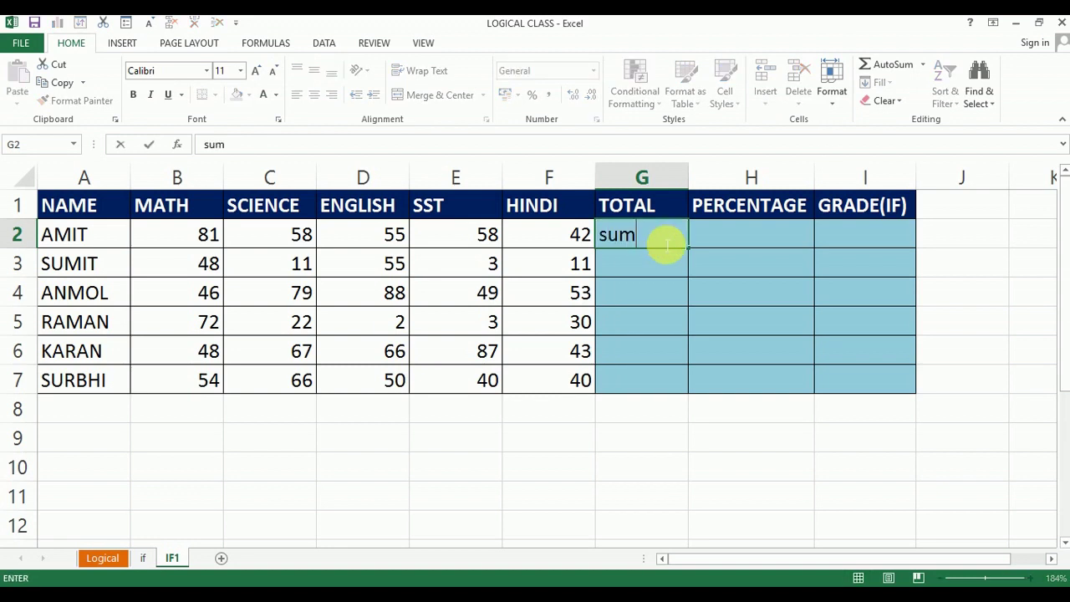
pyautogui.press('BackSpace')
pyautogui.press('BackSpace')
pyautogui.press('BackSpace')
pyautogui.write('=sum')
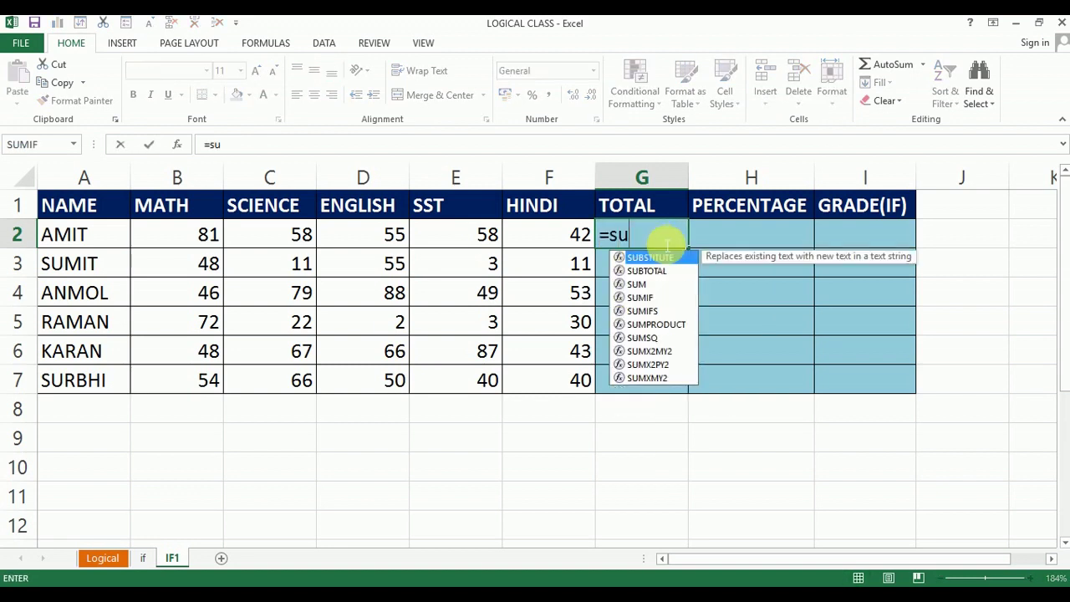
pyautogui.press('Tab')
pyautogui.moveTo(205, 242); pyautogui.dragTo(577, 242)
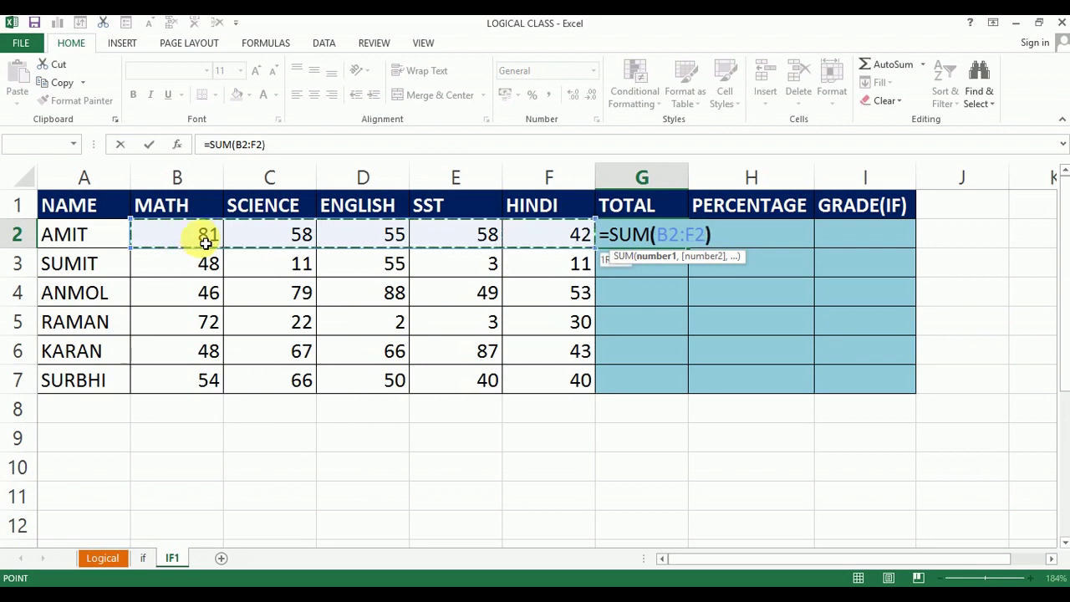
pyautogui.press('Return')
pyautogui.press('Up')
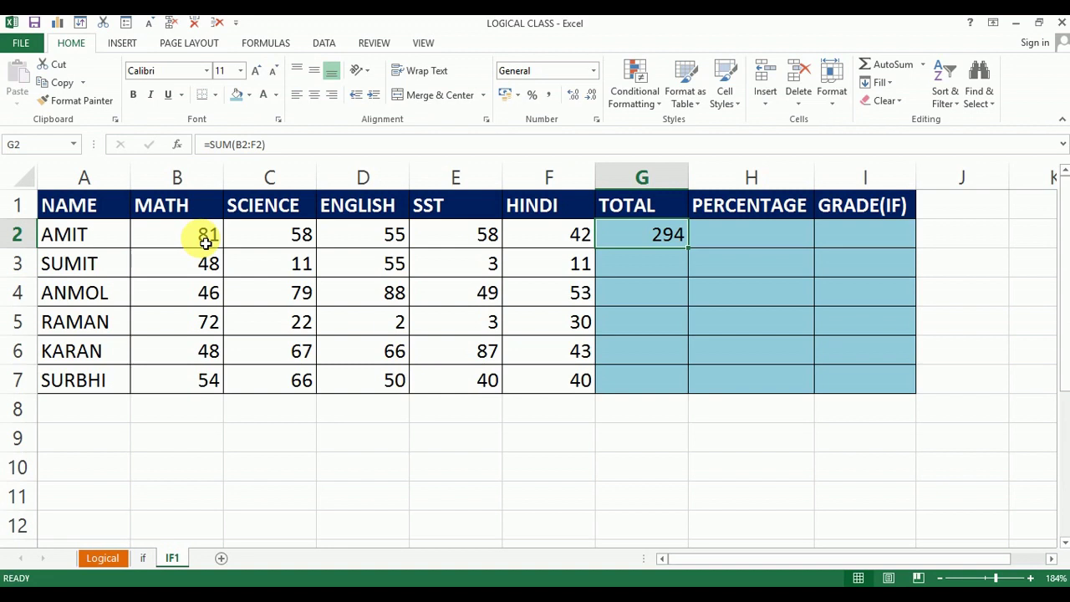
# - Fill the SUM formula from G2 down through G7
pyautogui.press('Up')
pyautogui.press('Down')
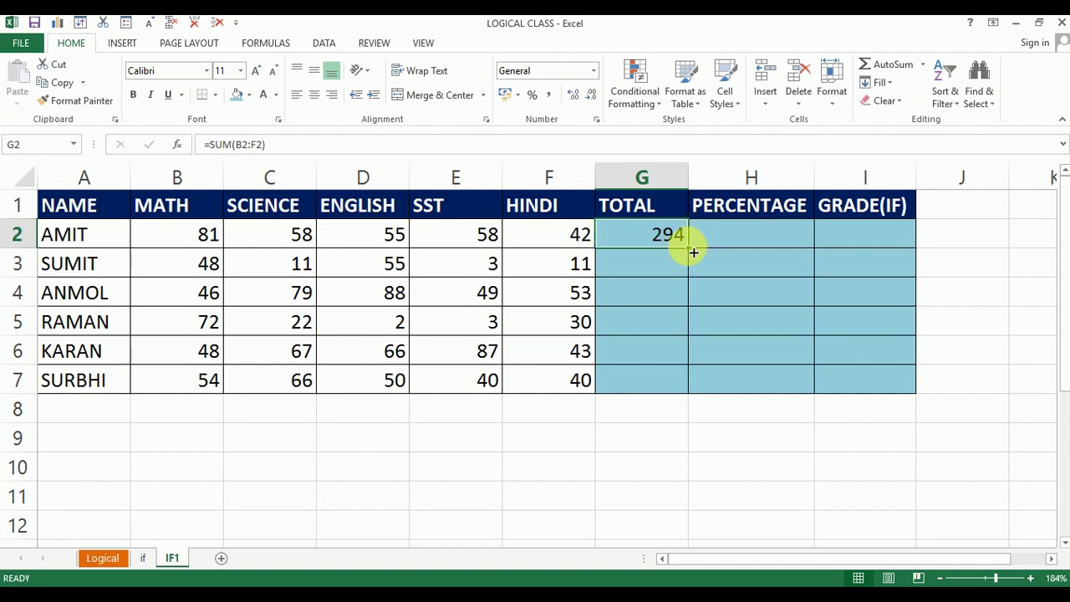
pyautogui.moveTo(693, 252); pyautogui.dragTo(683, 404)
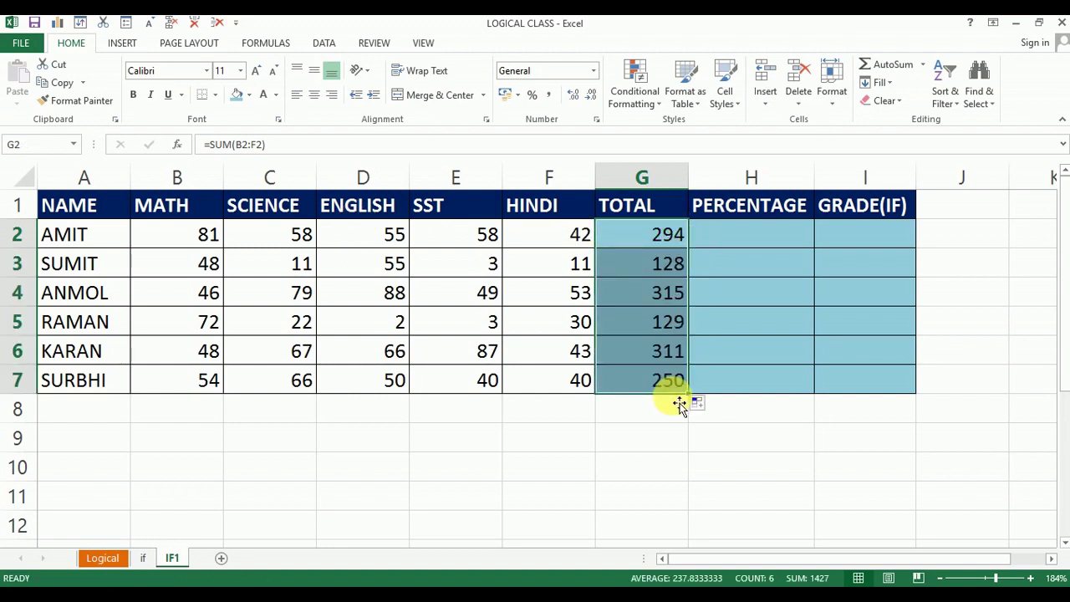
# - Check the cell ranges used by the SUM formulas in the TOTAL column from G2 to G7
pyautogui.doubleClick(644, 265)
pyautogui.press('Escape')
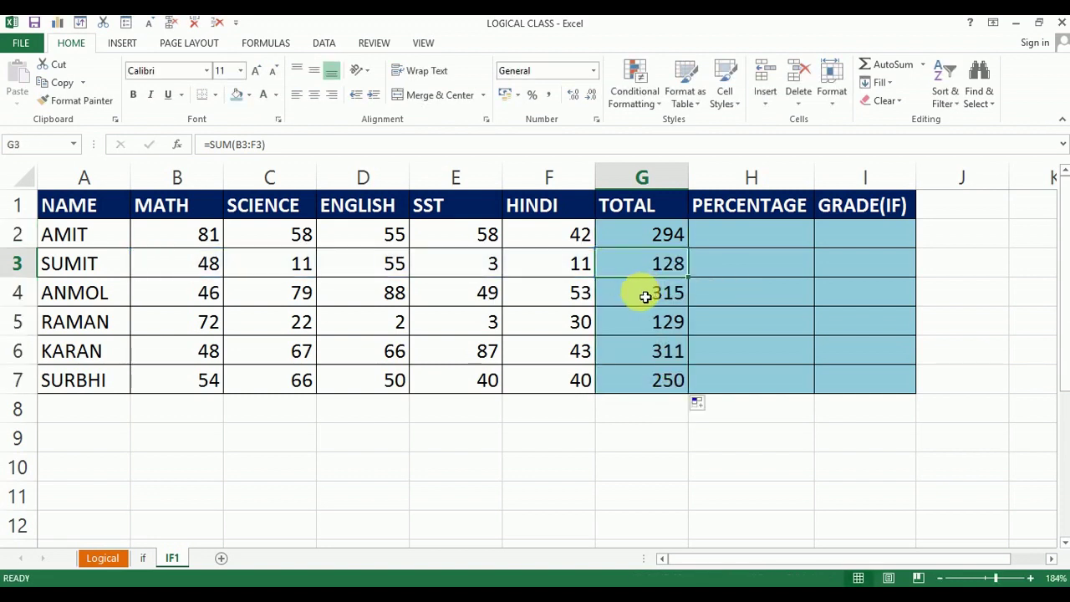
pyautogui.doubleClick(648, 292)
pyautogui.press('Escape')
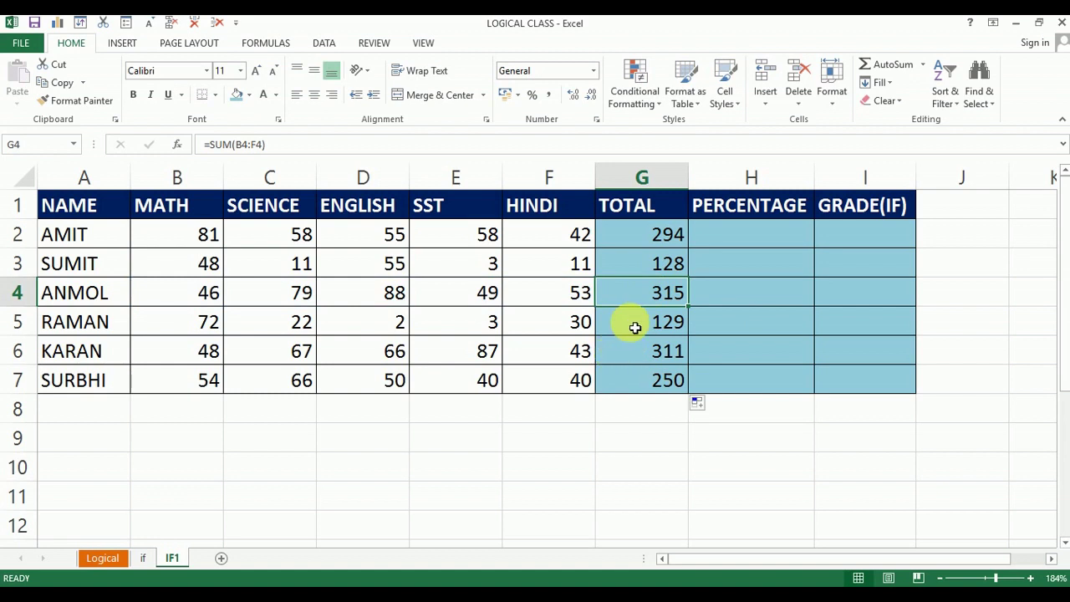
pyautogui.doubleClick(629, 323)
pyautogui.press('Escape')
pyautogui.click(658, 241)
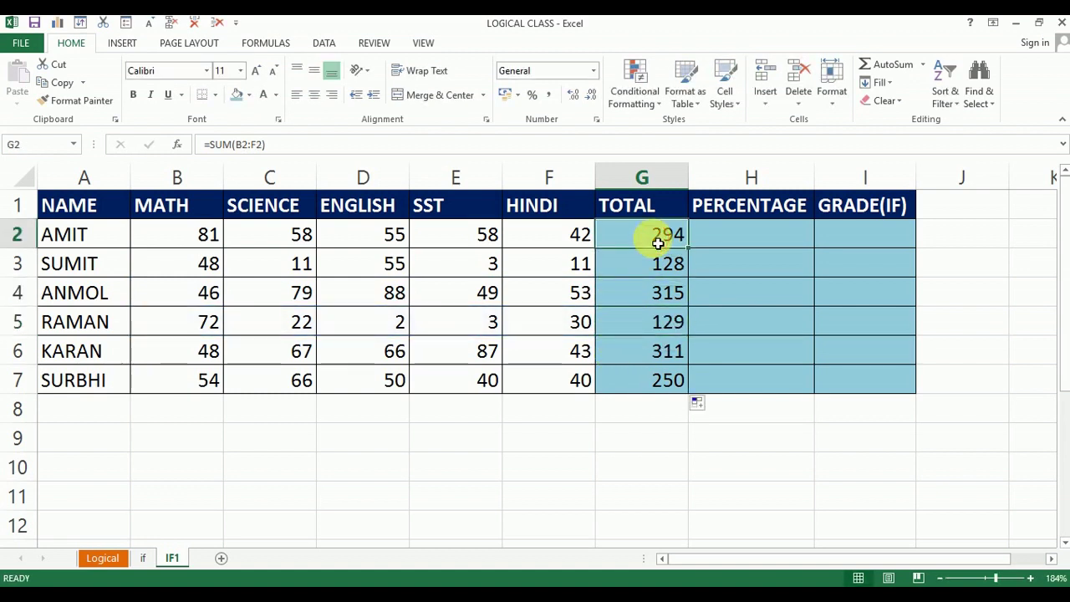
pyautogui.press('Down')
pyautogui.press('Down')
pyautogui.press('Down')
pyautogui.press('Down')
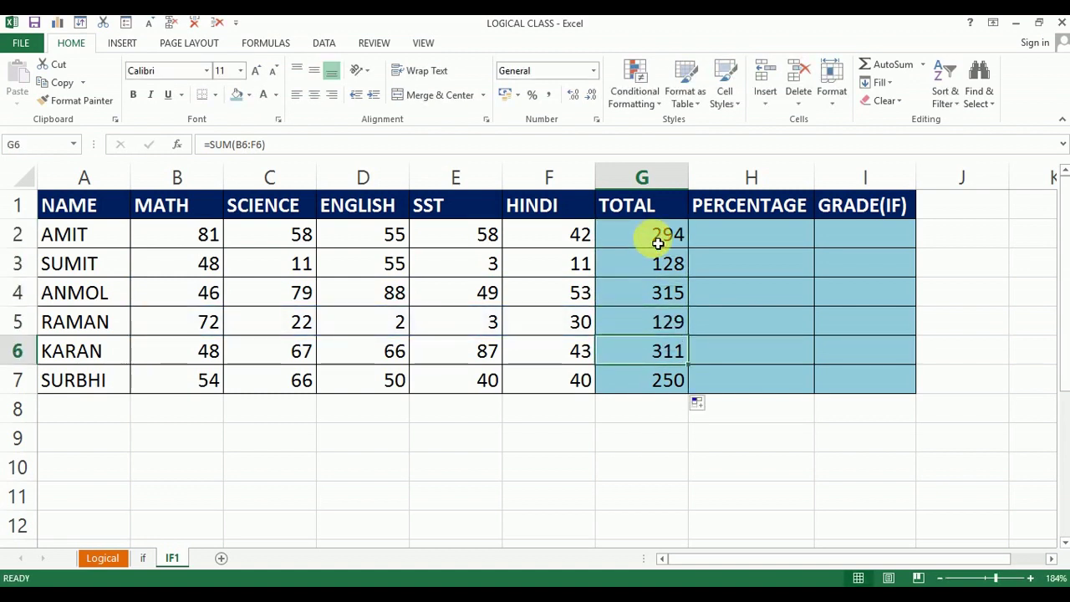
pyautogui.press('Down')
pyautogui.press('Up')
pyautogui.press('Up')
pyautogui.press('Up')
pyautogui.press('Up')
pyautogui.press('Up')
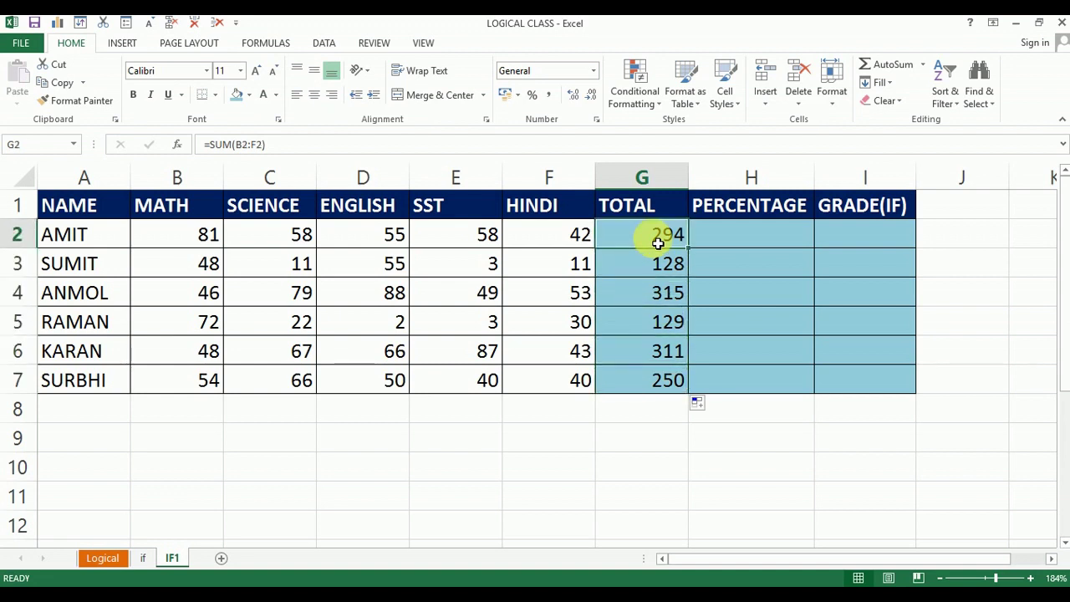
# - Calculate the first student's percentage in H2 with the formula =G2/5
pyautogui.click(727, 240)
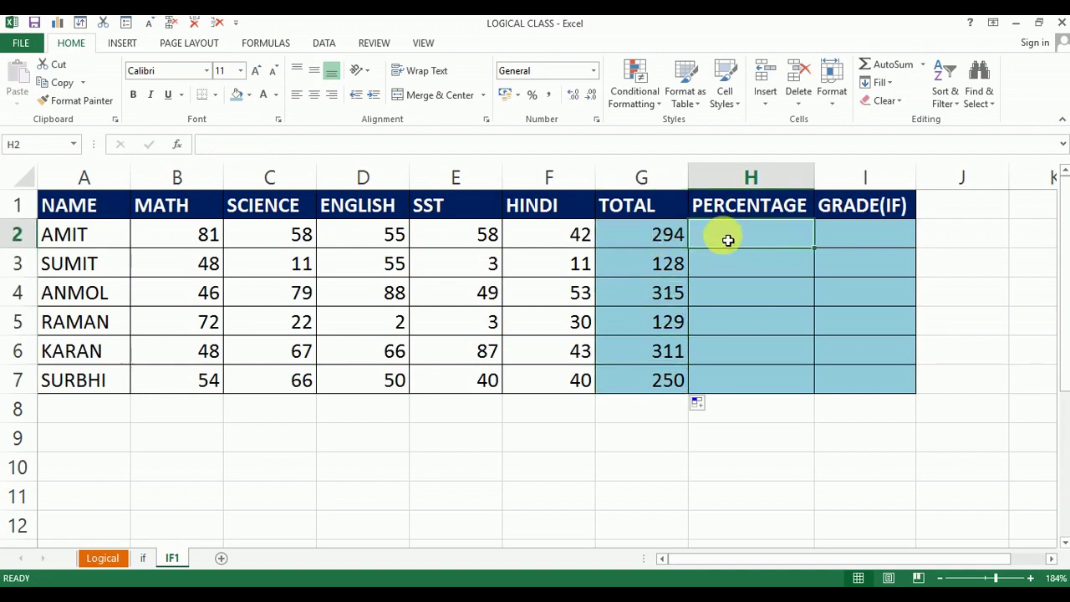
pyautogui.write('=')
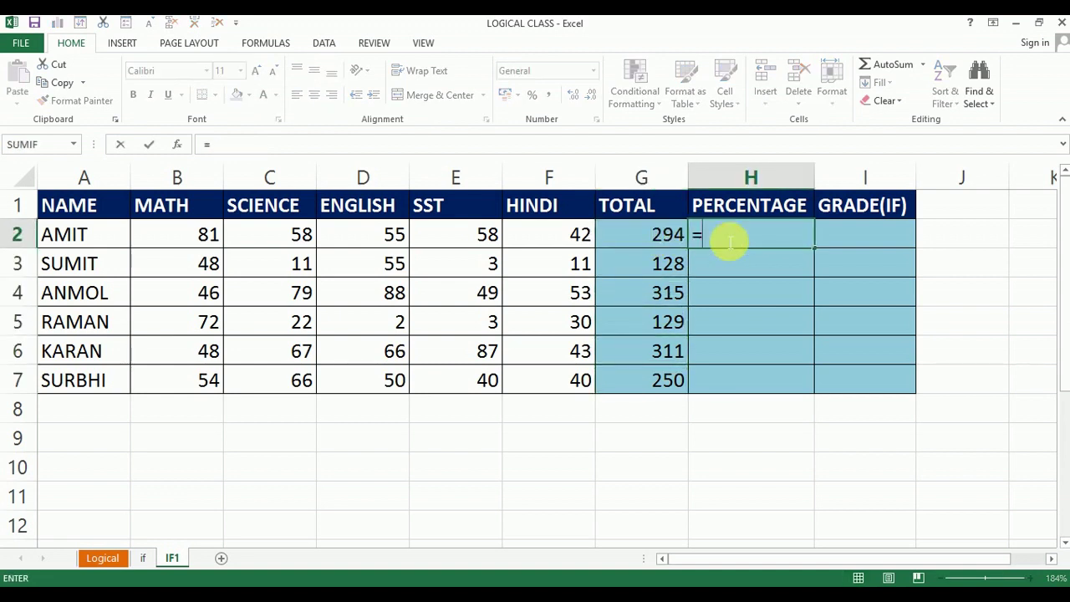
pyautogui.click(661, 240)
pyautogui.write('/')
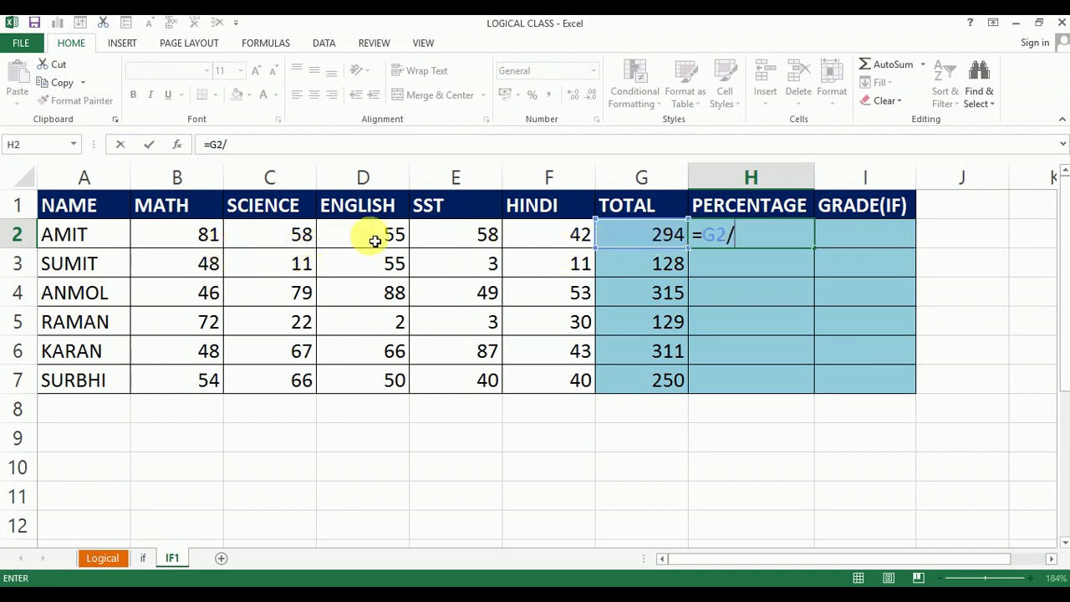
pyautogui.write('5')
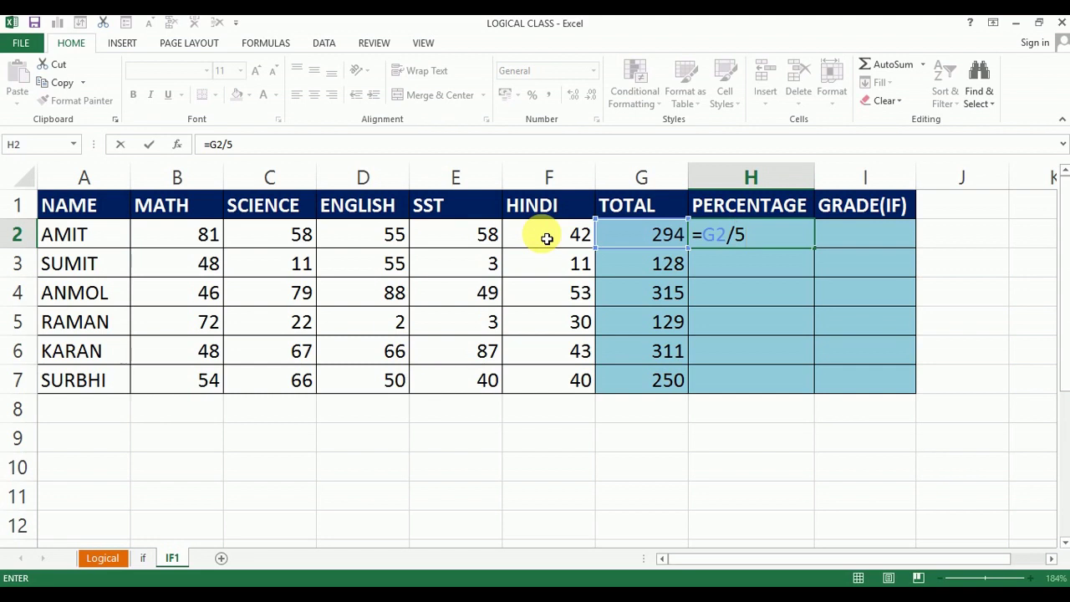
pyautogui.press('Return')
# - Fill the percentage formula from H2 down through H7
pyautogui.press('Up')
pyautogui.hotkey('shift', 'Down')
pyautogui.hotkey('shift', 'Down')
pyautogui.hotkey('shift', 'Down')
pyautogui.hotkey('shift', 'Down')
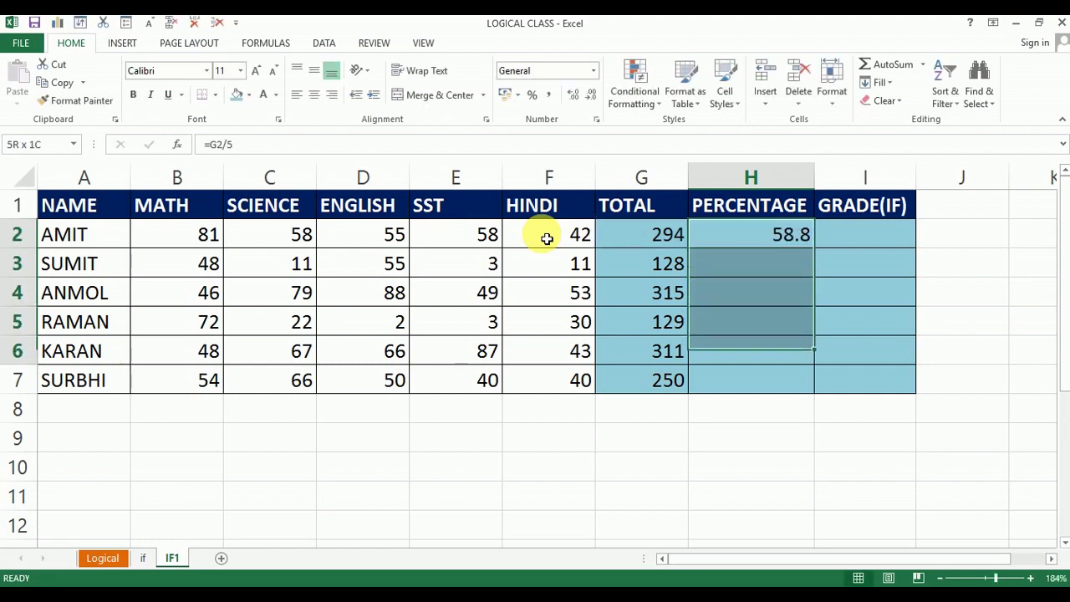
pyautogui.hotkey('shift', 'Down')
pyautogui.hotkey('ctrl', 'd')
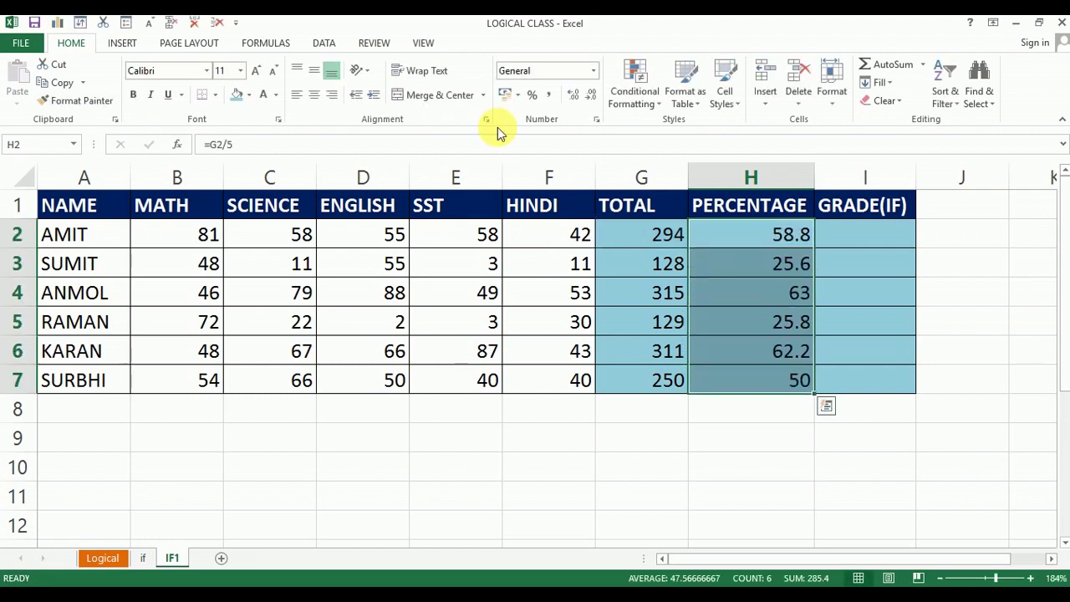
# - Format the percentages in H2:H7 to show two decimal places
pyautogui.click(590, 99)
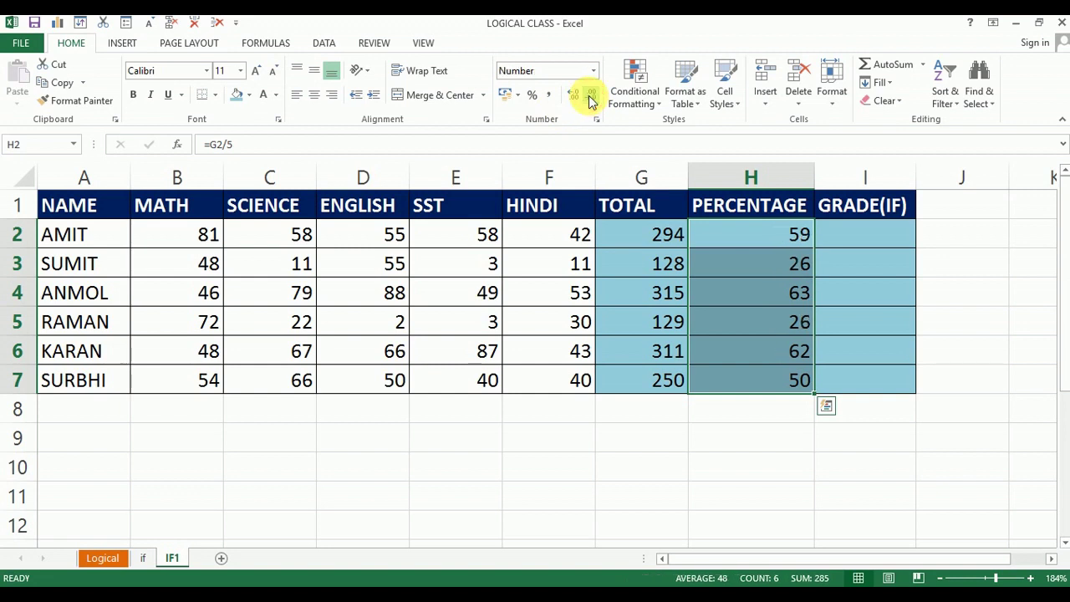
pyautogui.click(574, 95)
pyautogui.click(574, 95)
pyautogui.click(573, 95)
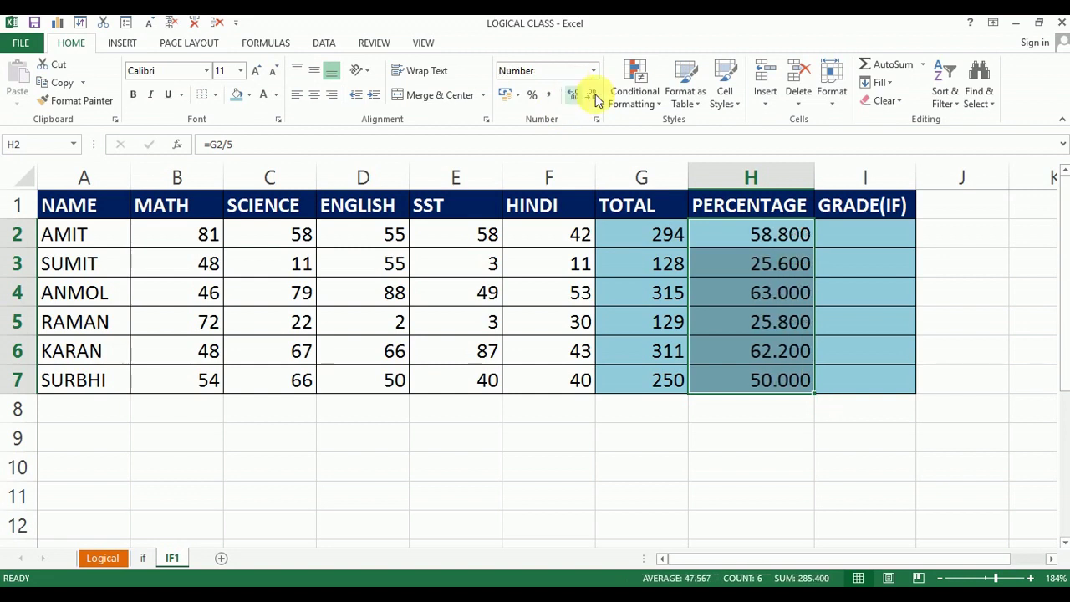
pyautogui.click(589, 96)
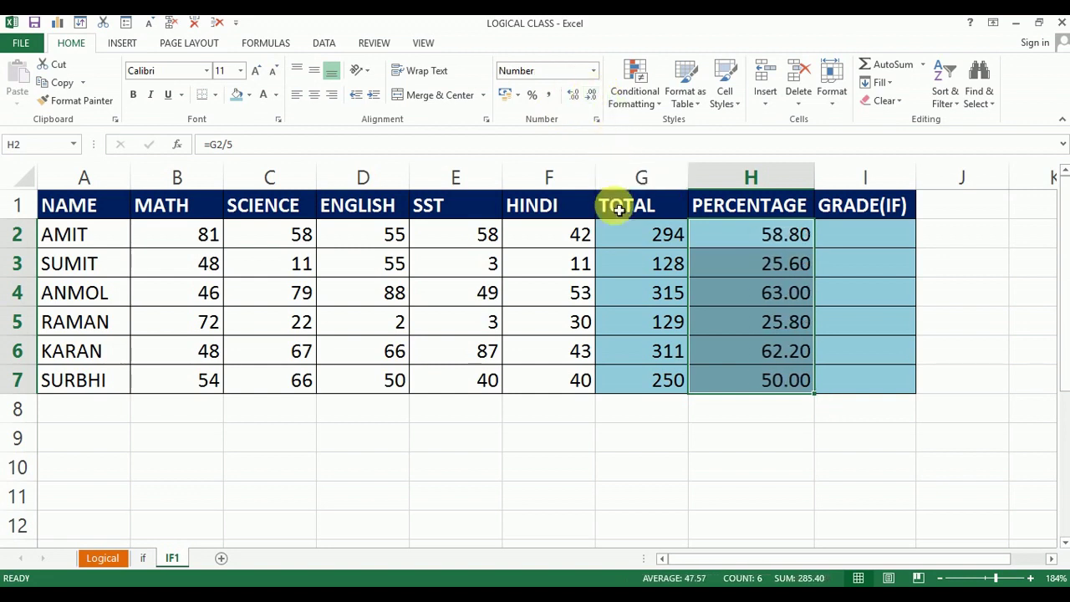
# - Set the SST mark in E6 and the MATH mark in B6 to 2
pyautogui.click(670, 265)
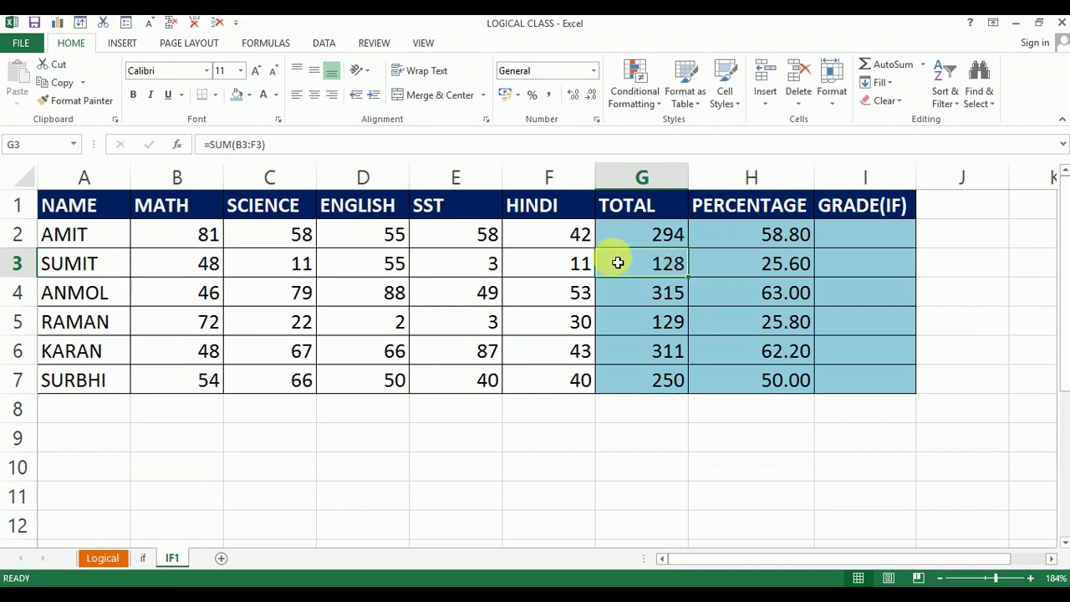
pyautogui.click(289, 272)
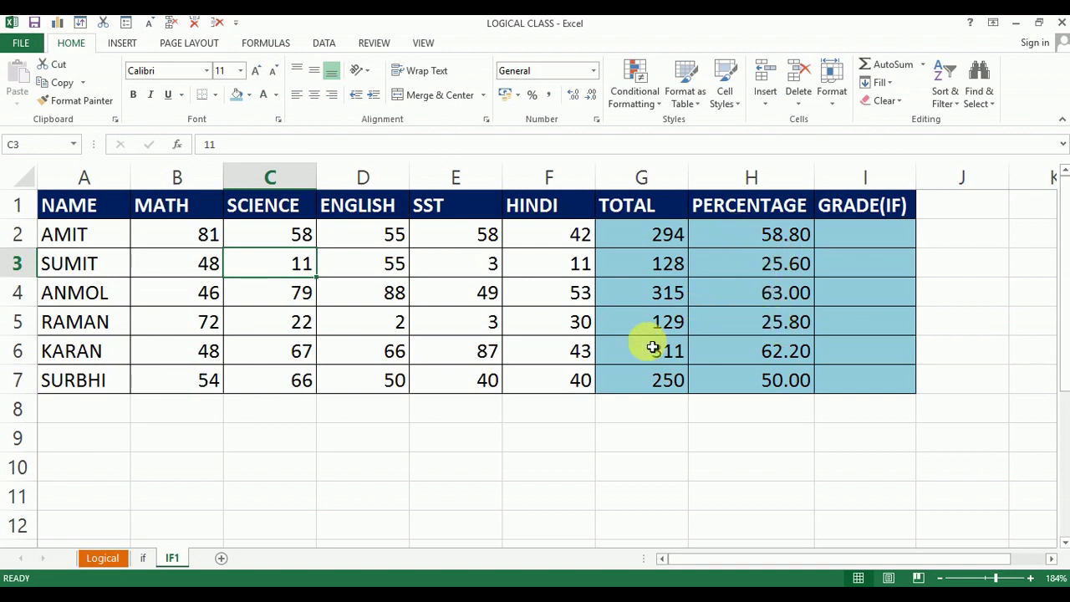
pyautogui.click(462, 352)
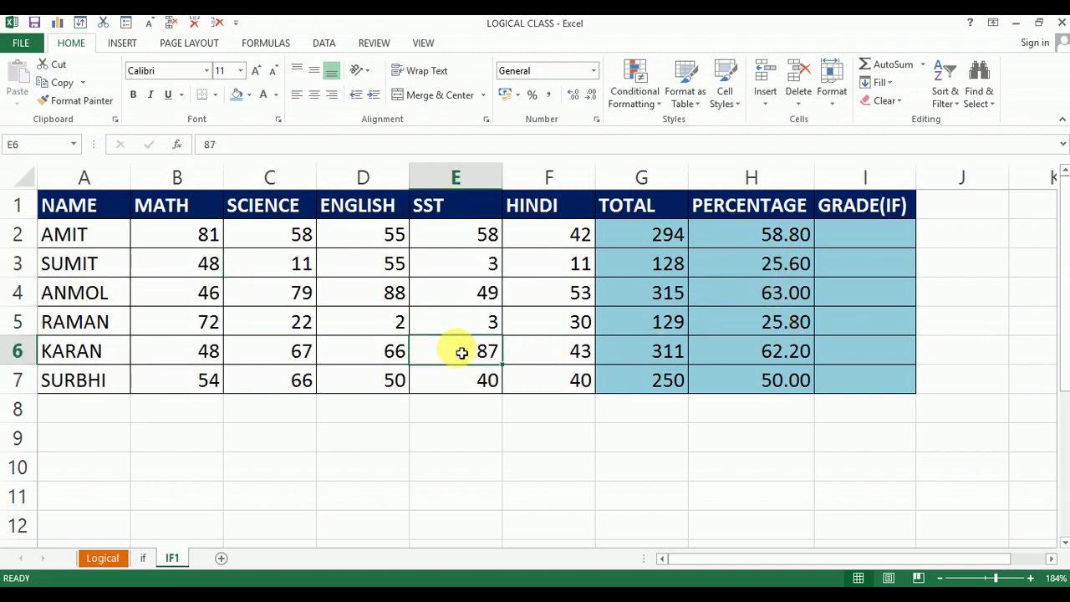
pyautogui.write('2')
pyautogui.press('Left')
pyautogui.press('Left')
pyautogui.press('Left')
pyautogui.write('2')
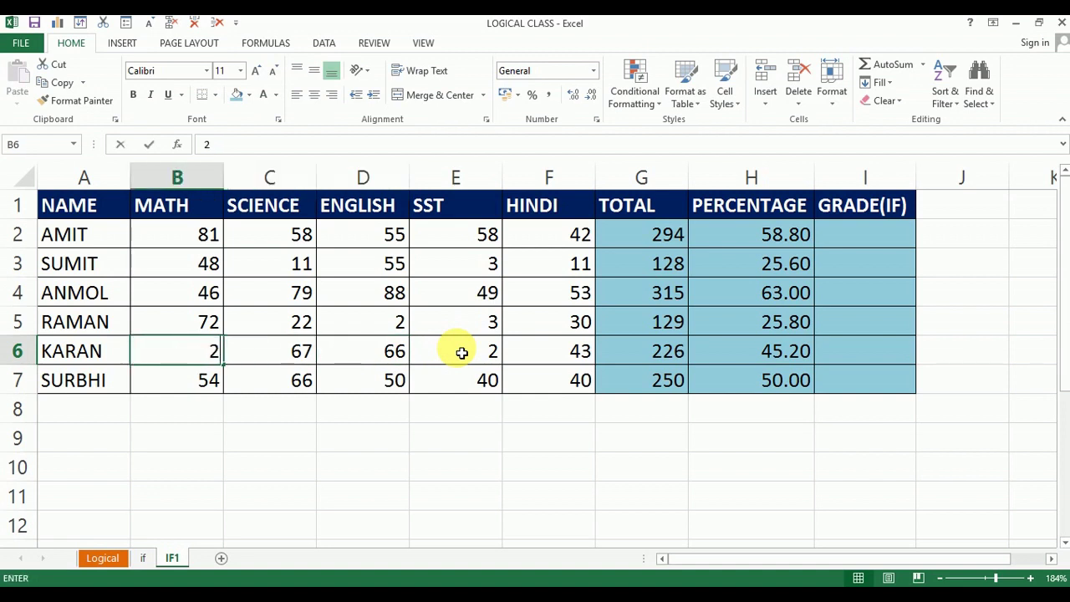
pyautogui.press('Left')
# - Set the ENGLISH mark in D6 to 6
pyautogui.press('Right')
pyautogui.press('Right')
pyautogui.press('Right')
pyautogui.press('Left')
pyautogui.press('Left')
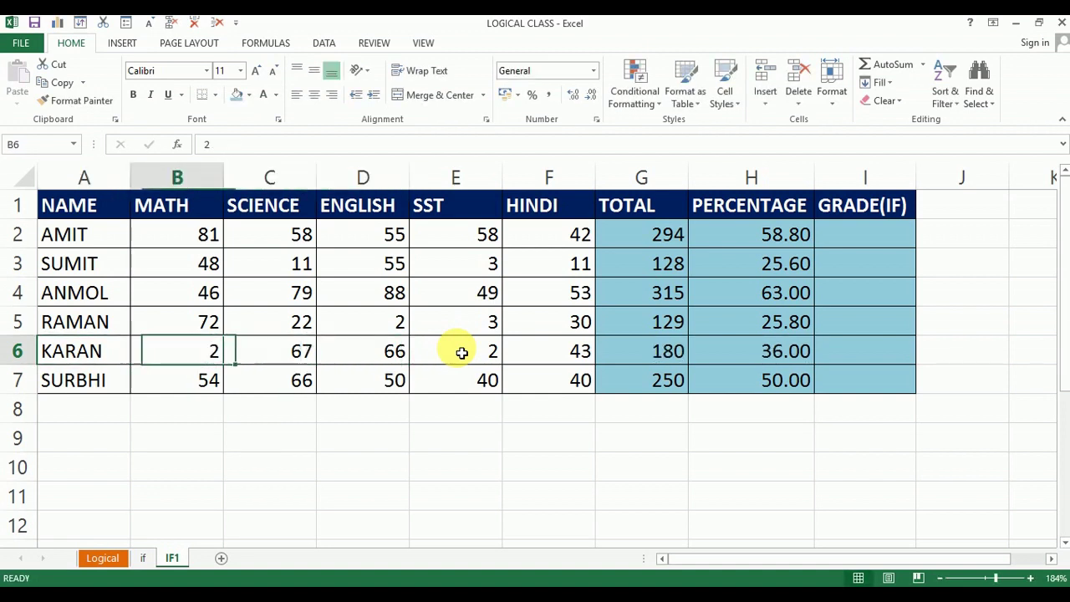
pyautogui.press('Right')
pyautogui.press('Right')
pyautogui.press('Right')
pyautogui.press('Left')
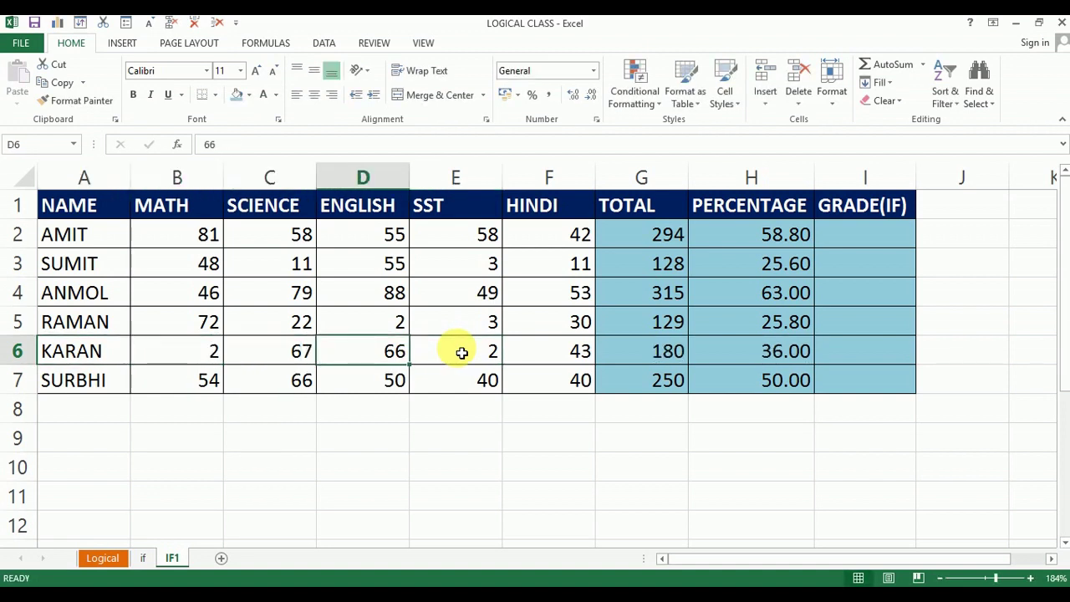
pyautogui.write('65')
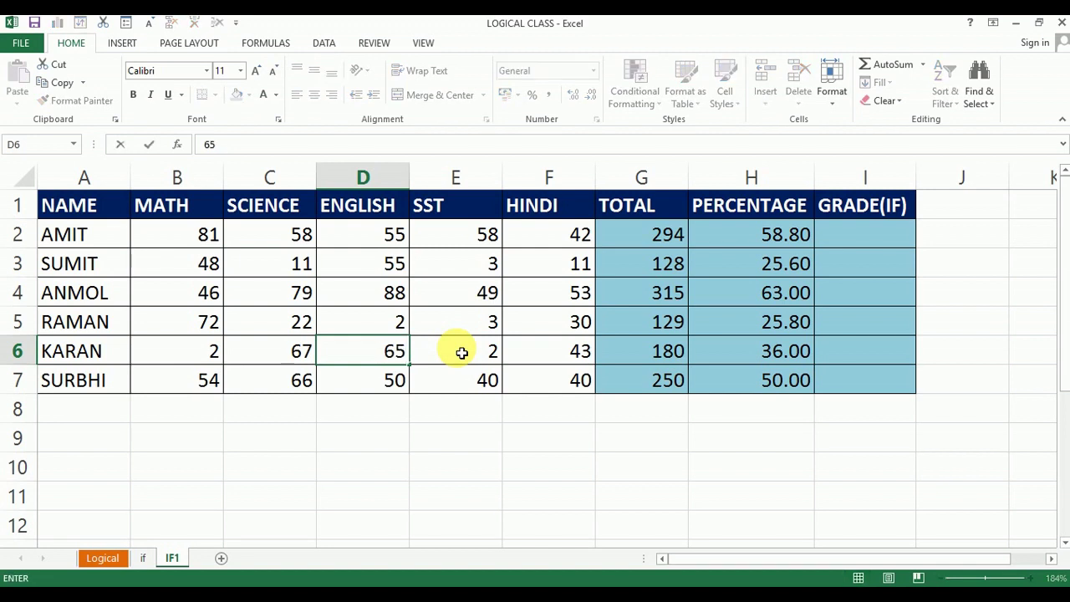
pyautogui.press('BackSpace')
pyautogui.press('Return')
pyautogui.press('Up')
pyautogui.press('Up')
pyautogui.press('Up')
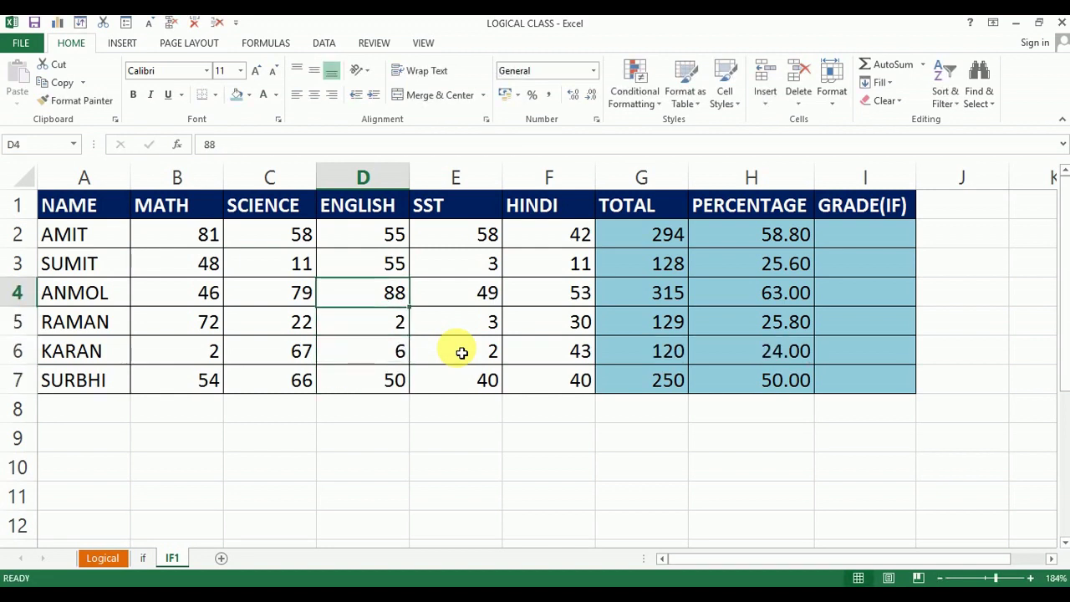
pyautogui.press('Right')
pyautogui.press('Right')
pyautogui.press('Right')
pyautogui.press('Right')
pyautogui.press('Right')
pyautogui.press('Up')
pyautogui.press('Up')
pyautogui.press('Up')
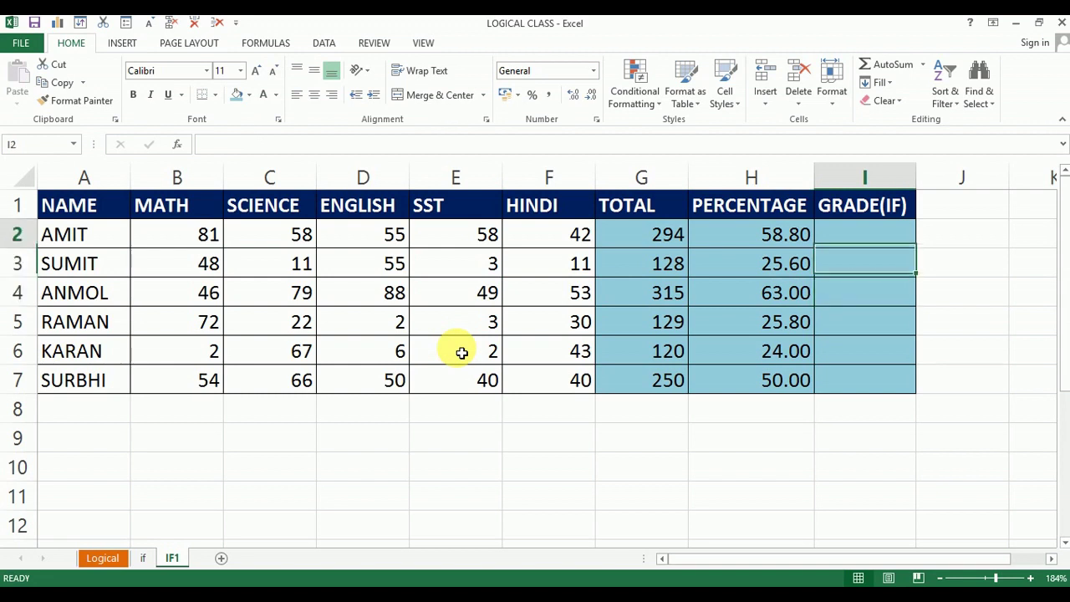
pyautogui.press('Down')
pyautogui.press('Left')
pyautogui.press('Left')
pyautogui.press('Left')
pyautogui.press('Right')
pyautogui.press('Right')
pyautogui.press('Right')
pyautogui.press('Right')
pyautogui.press('Right')
pyautogui.press('Right')
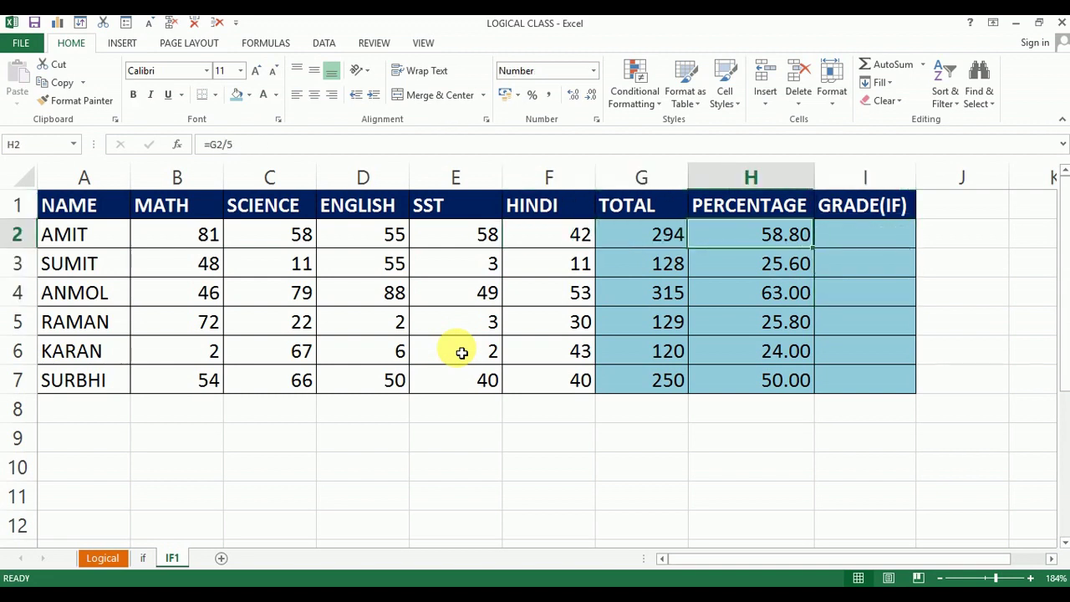
pyautogui.press('Left')
pyautogui.press('Left')
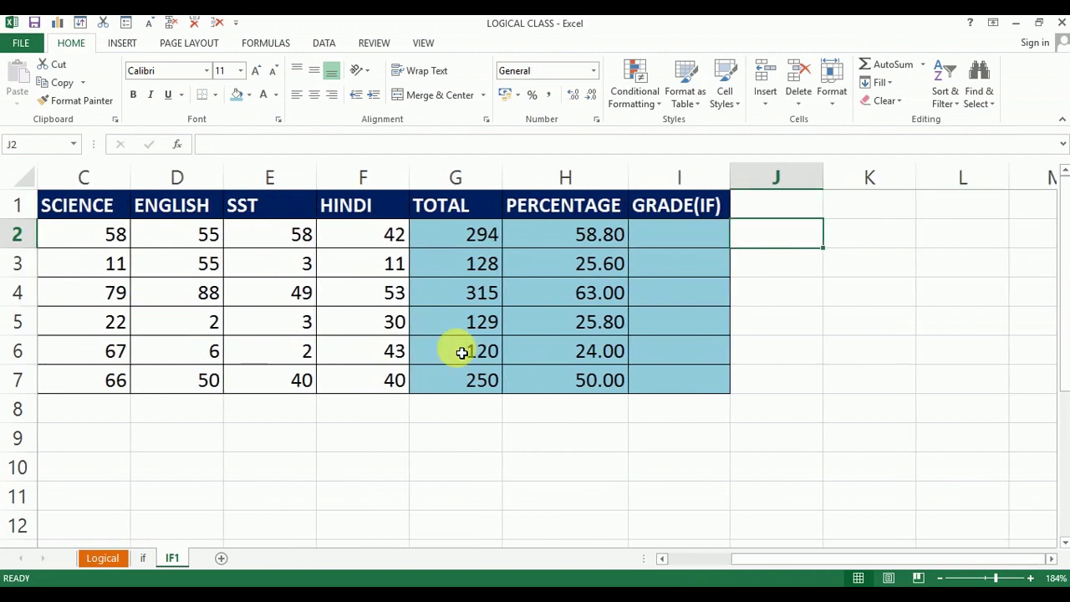
# - Write the grading rule "if percentage is less than 33 then he is fail otherwise pass" in K2
pyautogui.press('Right')
pyautogui.press('Left')
pyautogui.press('Right')
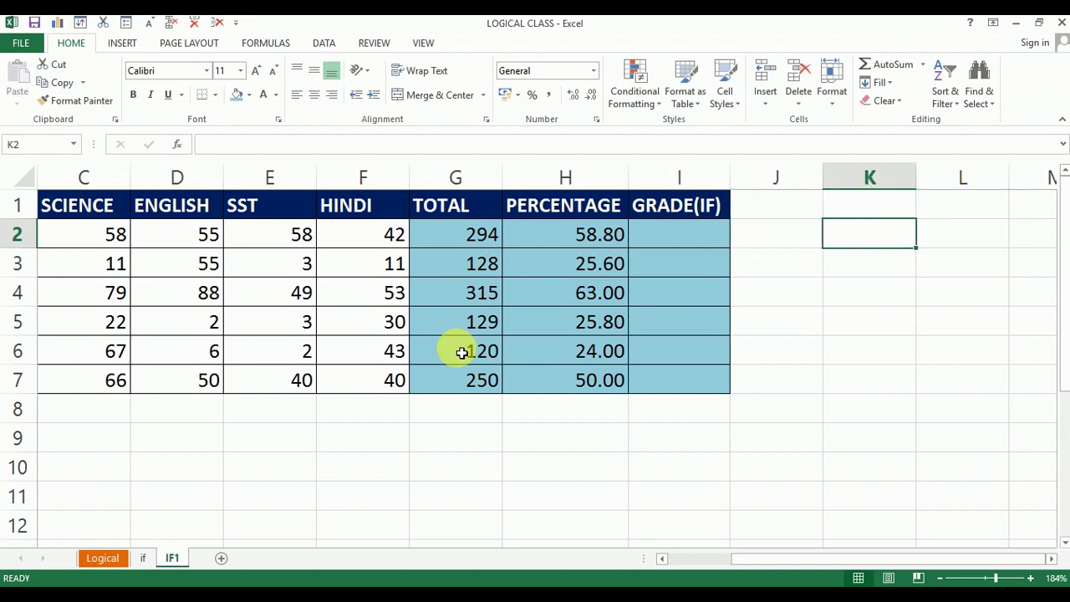
pyautogui.write('if perce')
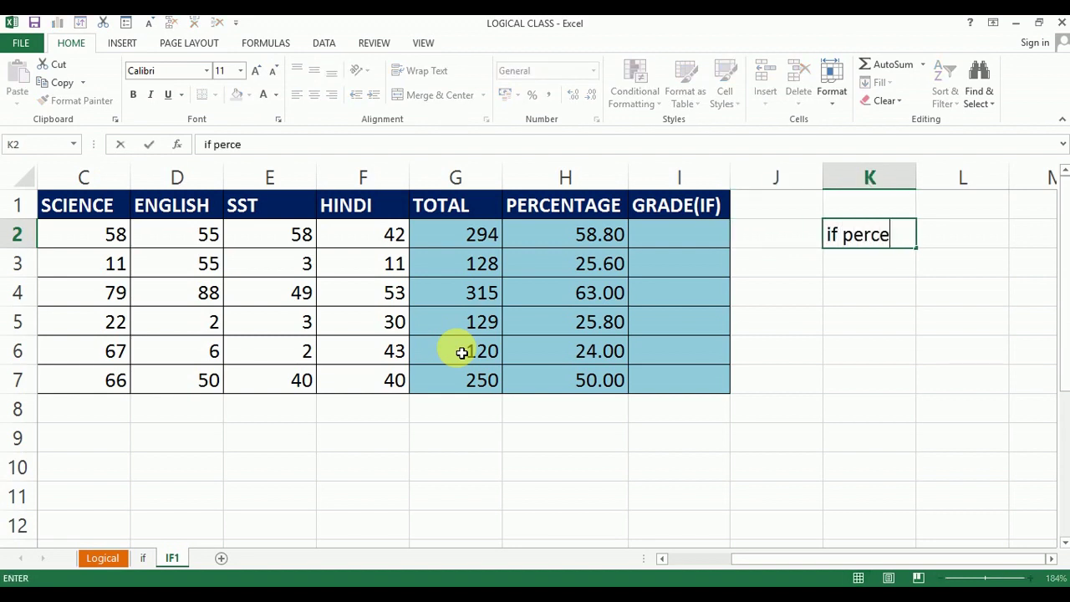
pyautogui.write('ntage ')
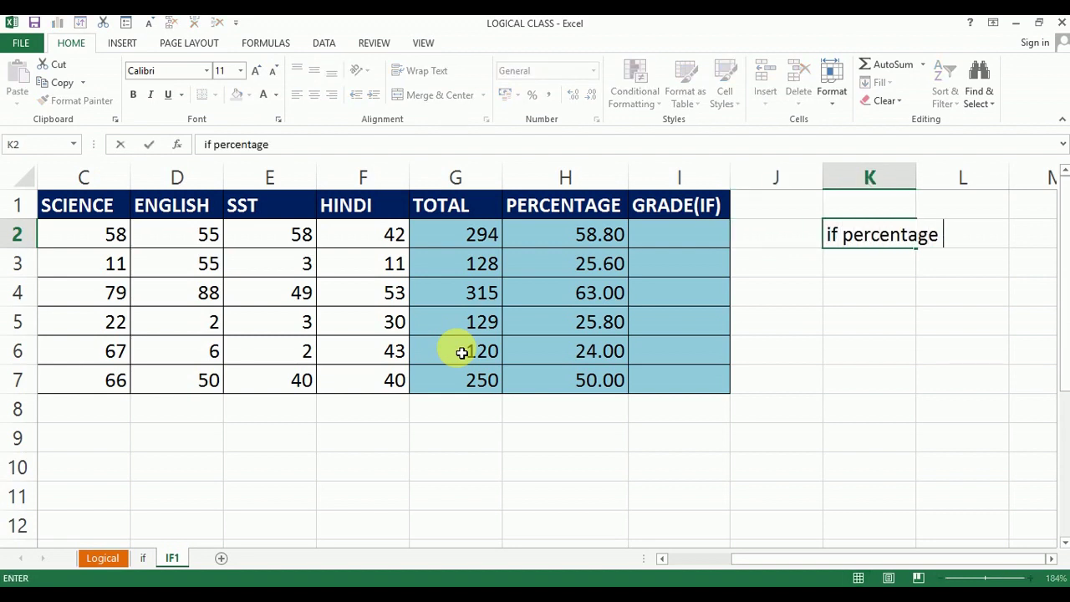
pyautogui.write('is less that')
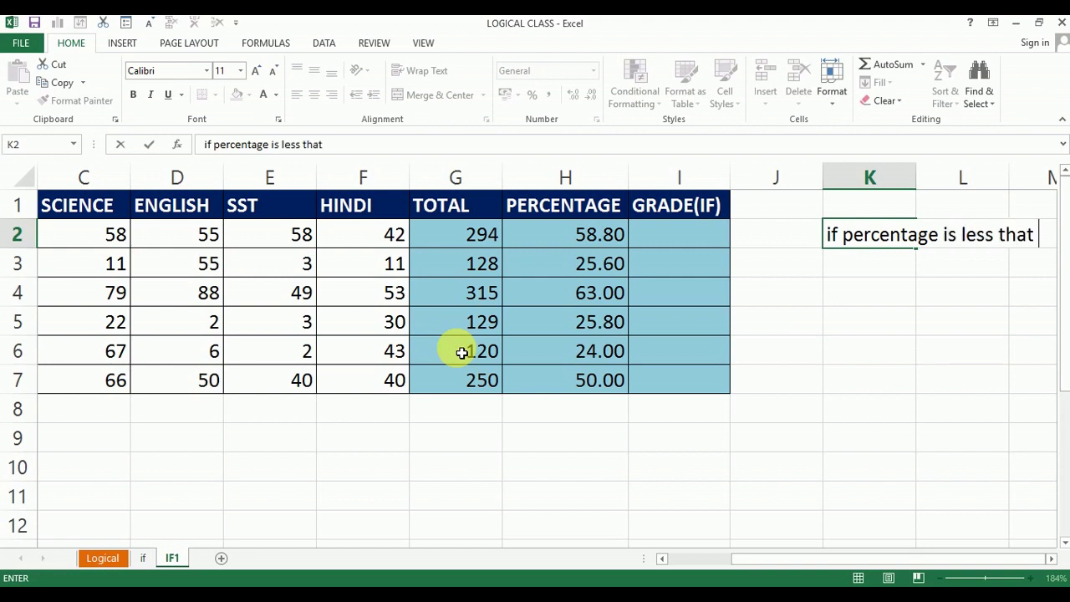
pyautogui.press('BackSpace')
pyautogui.press('BackSpace')
pyautogui.write('n 33')
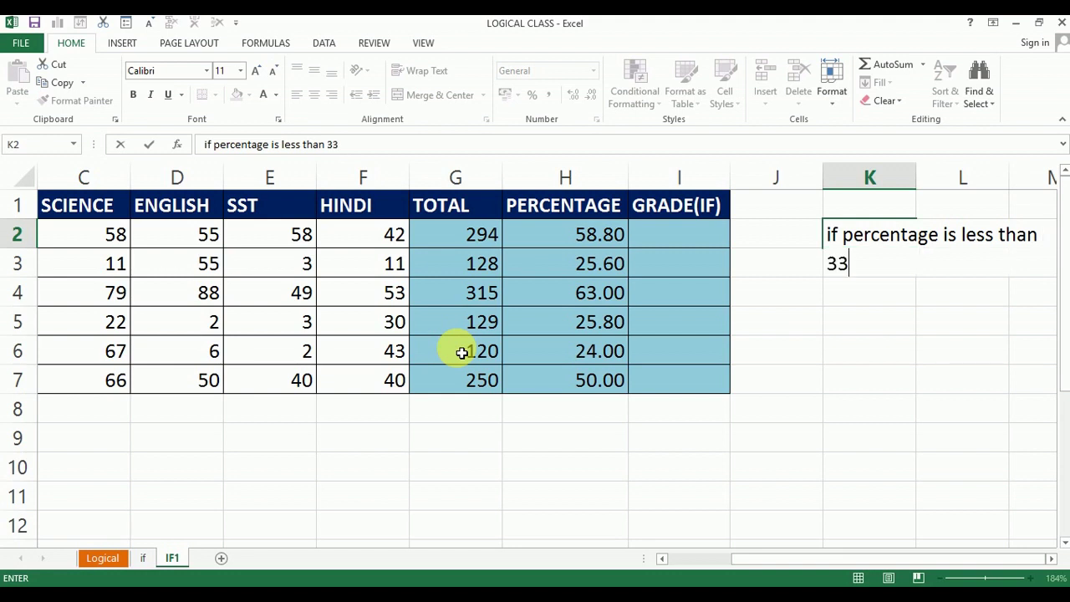
pyautogui.write(' then he is')
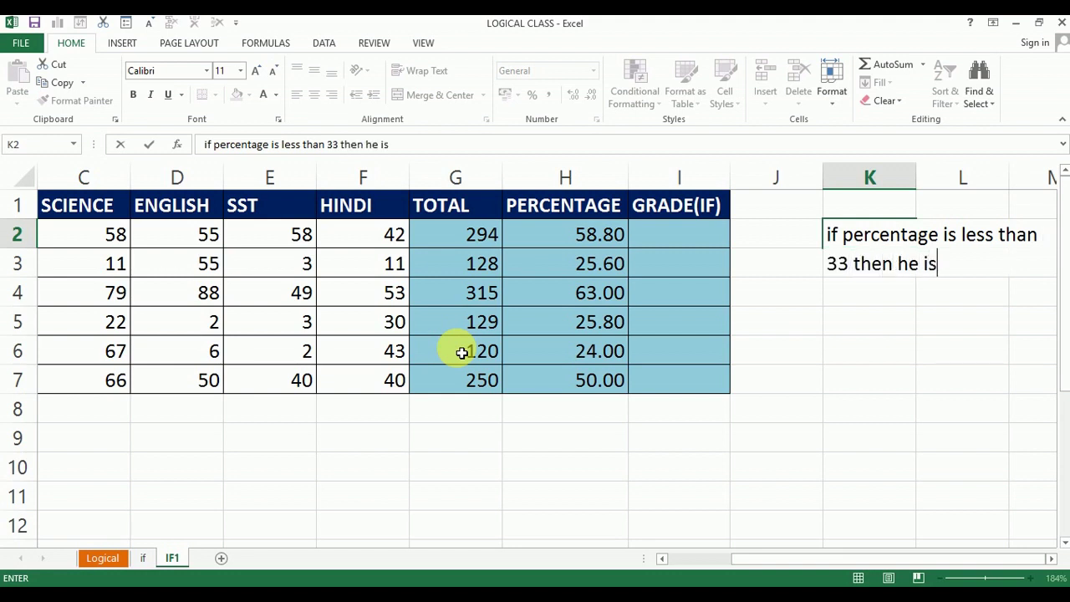
pyautogui.write(' fail otherwie')
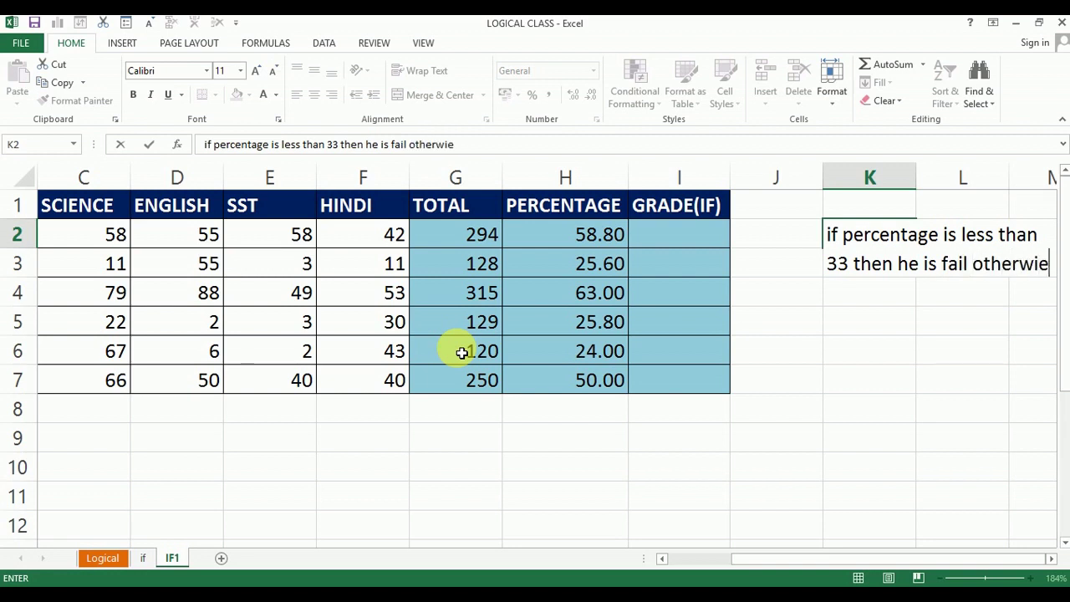
pyautogui.press('BackSpace')
pyautogui.write('se')
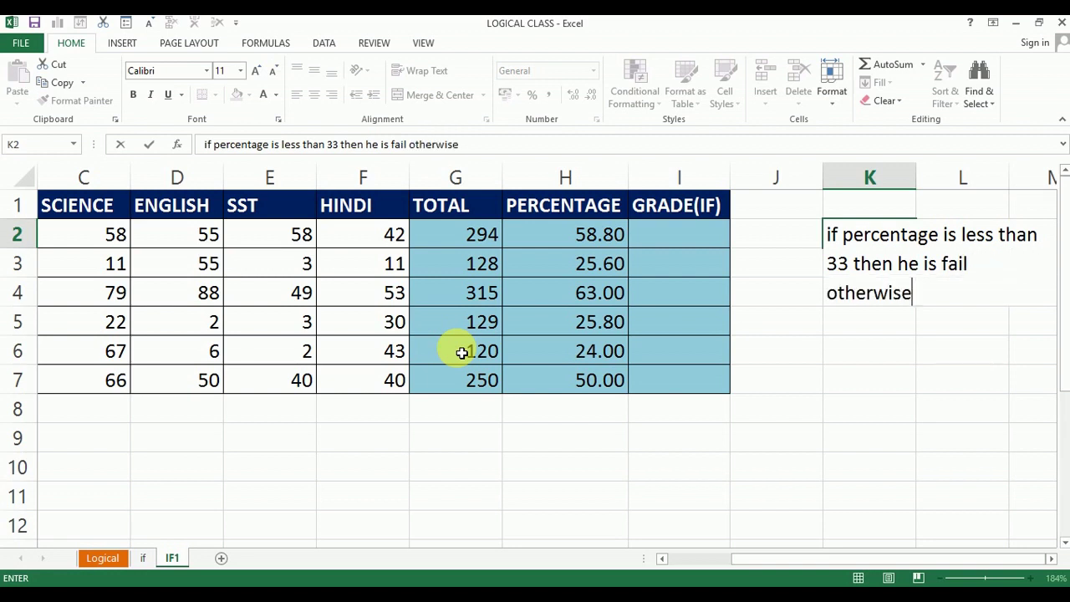
pyautogui.write(' pass')
pyautogui.press('Return')
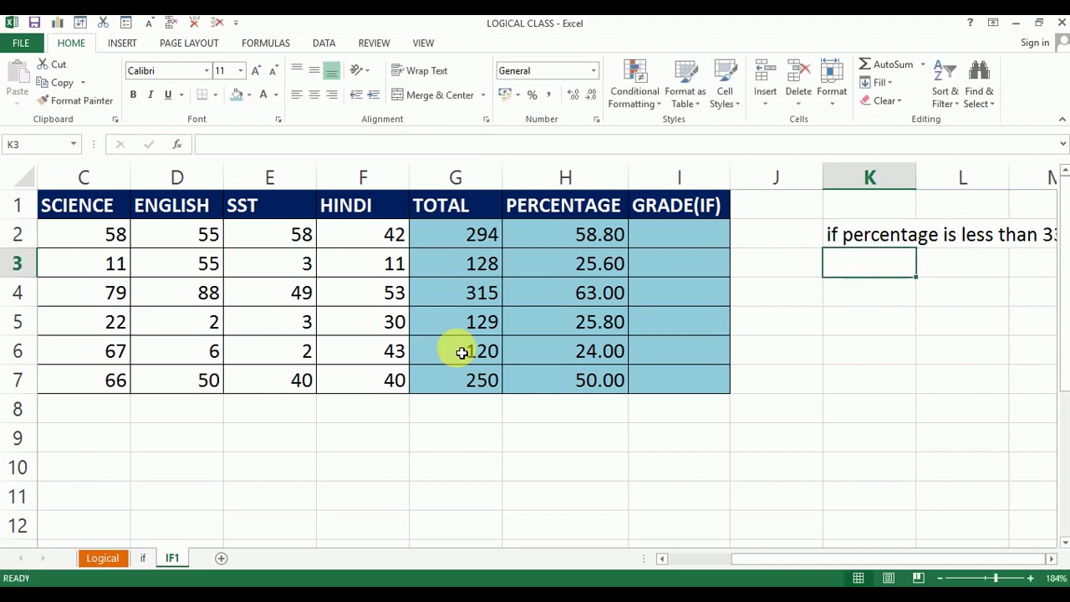
# - Read the full grading rule in K2 alongside the values in the PERCENTAGE column
pyautogui.press('Up')
pyautogui.press('Up')
pyautogui.press('Right')
pyautogui.press('Right')
pyautogui.press('Right')
pyautogui.press('Right')
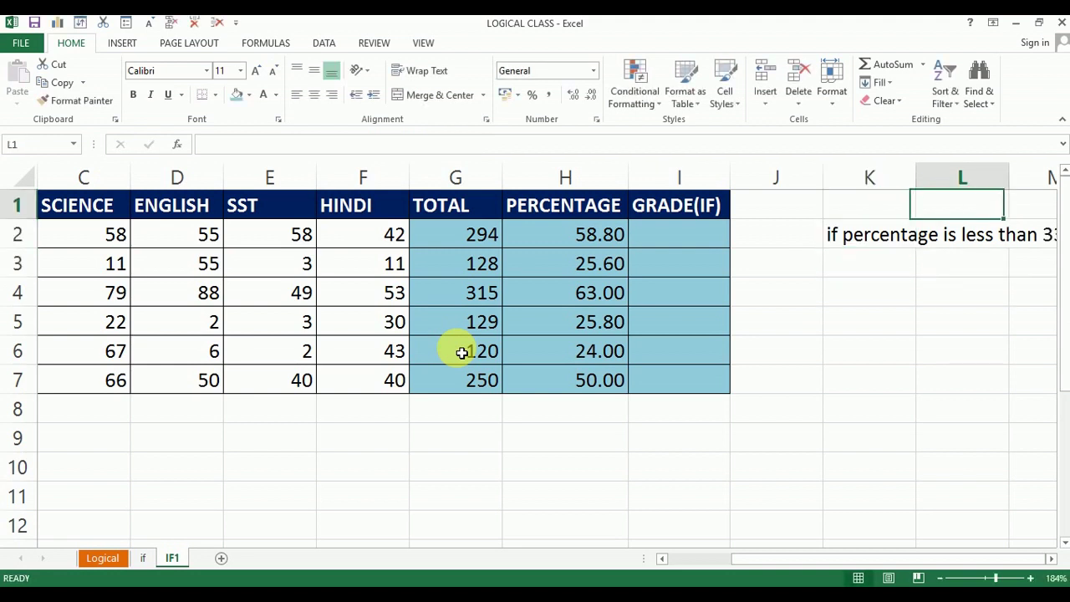
pyautogui.press('Left')
pyautogui.press('Left')
pyautogui.press('Left')
pyautogui.press('Left')
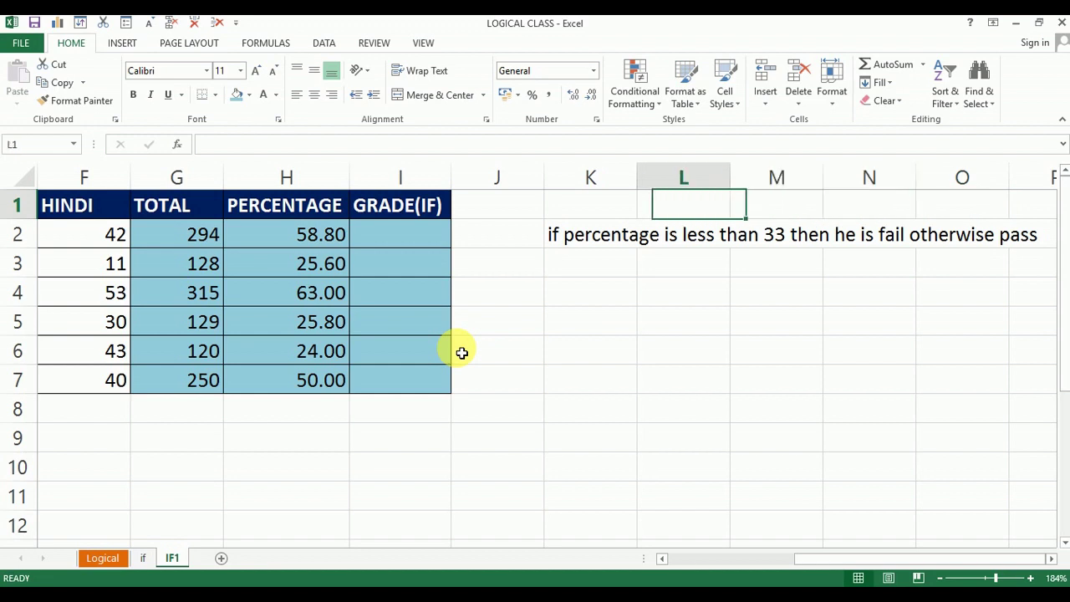
pyautogui.press('Down')
pyautogui.press('Left')
pyautogui.press('Left')
pyautogui.press('Left')
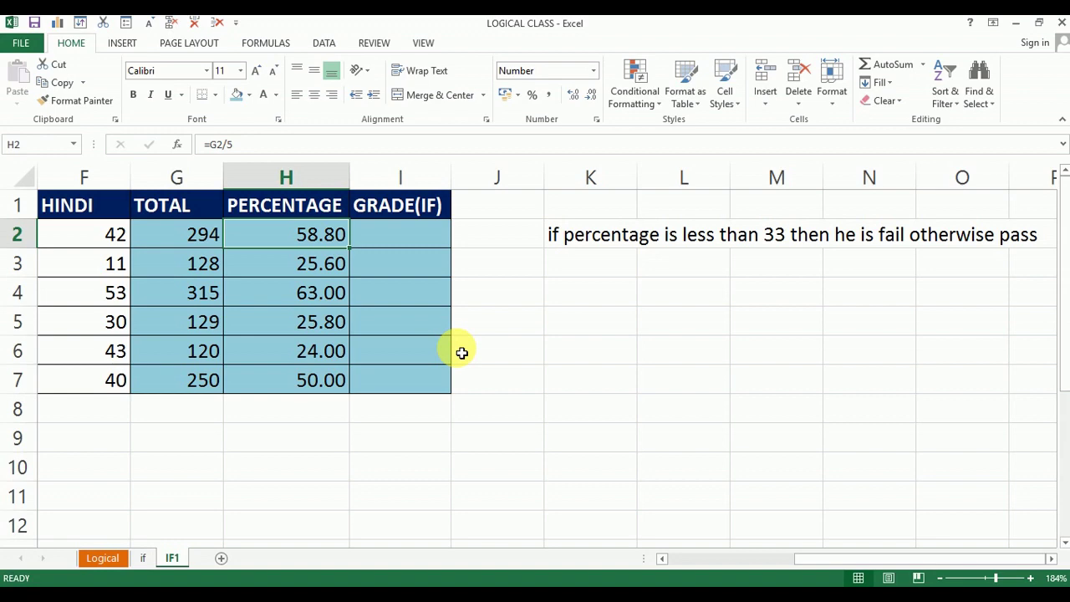
# - Review the marks across row 2 back to the NAME column and reread the complete rule in K2
pyautogui.press('Left')
pyautogui.press('Left')
pyautogui.press('Left')
pyautogui.press('Left')
pyautogui.press('Left')
pyautogui.press('Left')
pyautogui.press('Left')
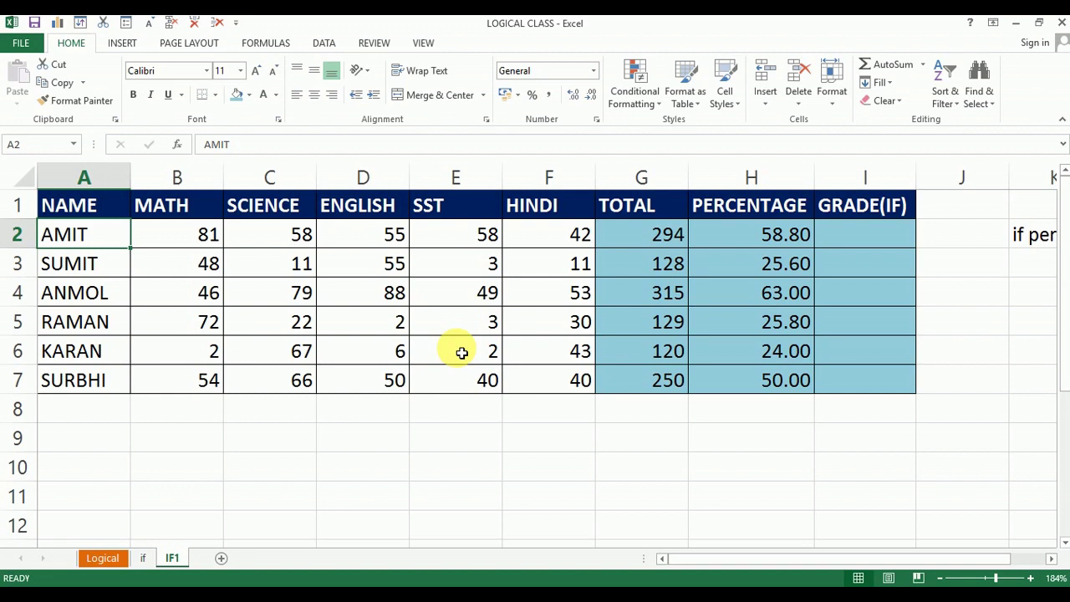
pyautogui.doubleClick(1028, 234)
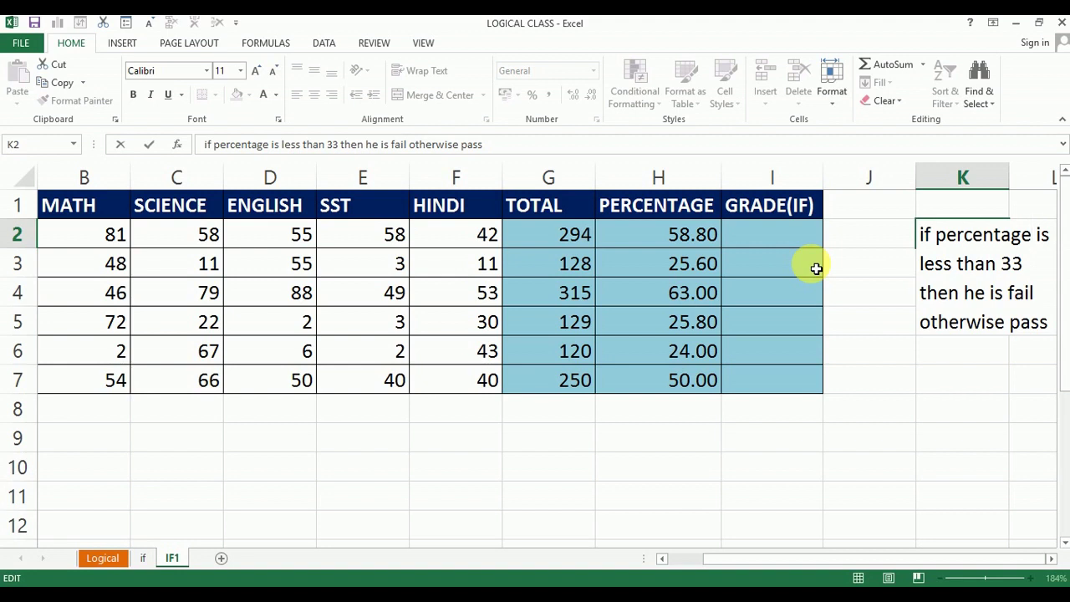
pyautogui.press('Return')
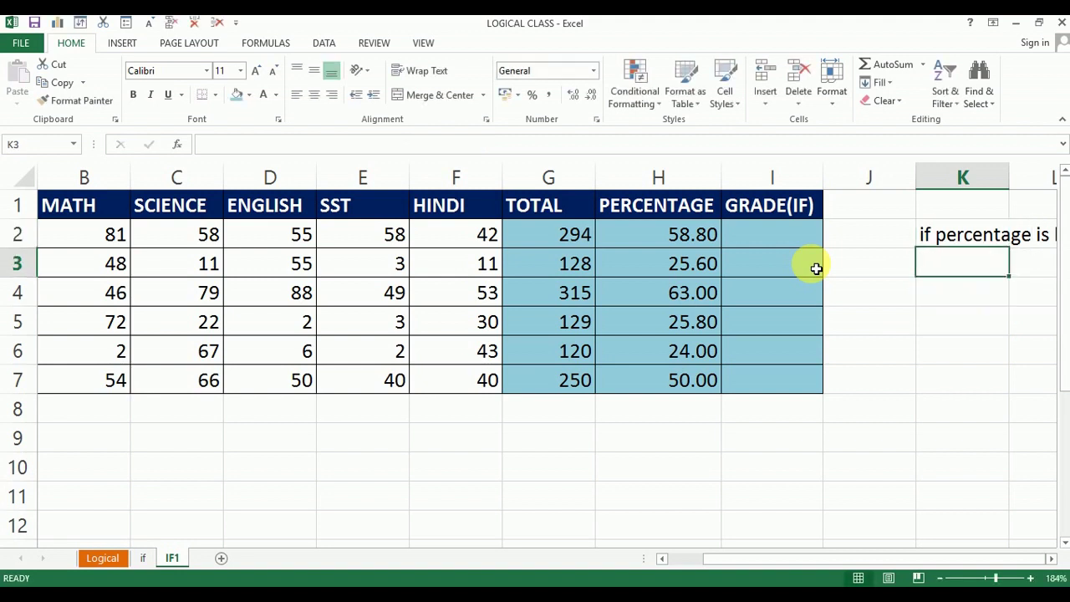
pyautogui.click(424, 435)
pyautogui.press('Left')
pyautogui.press('Left')
pyautogui.press('Left')
pyautogui.press('Left')
pyautogui.press('Left')
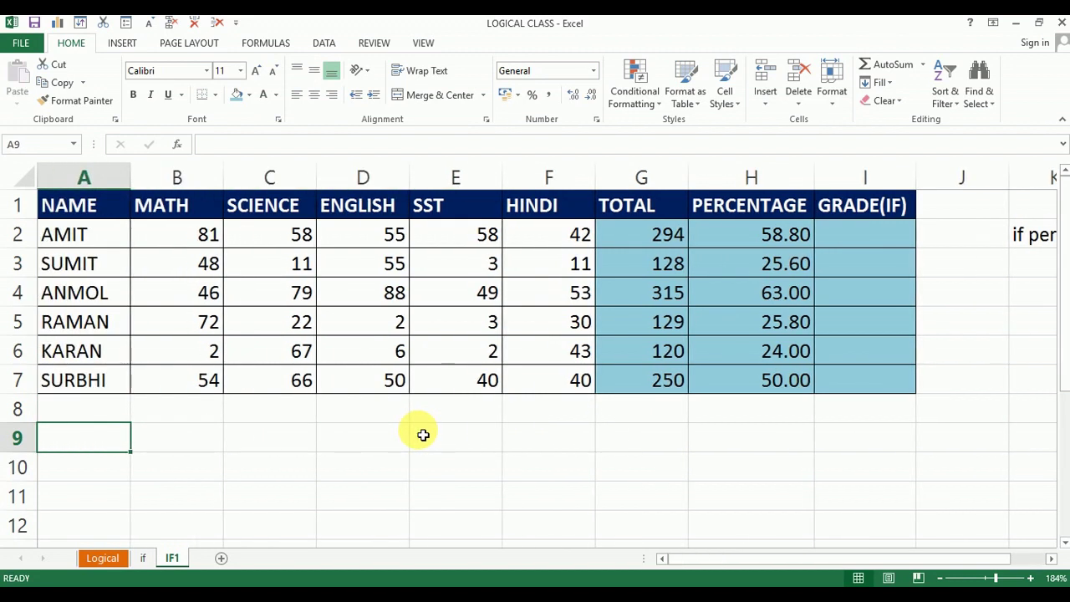
pyautogui.press('Down')
pyautogui.press('Down')
pyautogui.press('Up')
pyautogui.press('Up')
pyautogui.press('Up')
pyautogui.press('Up')
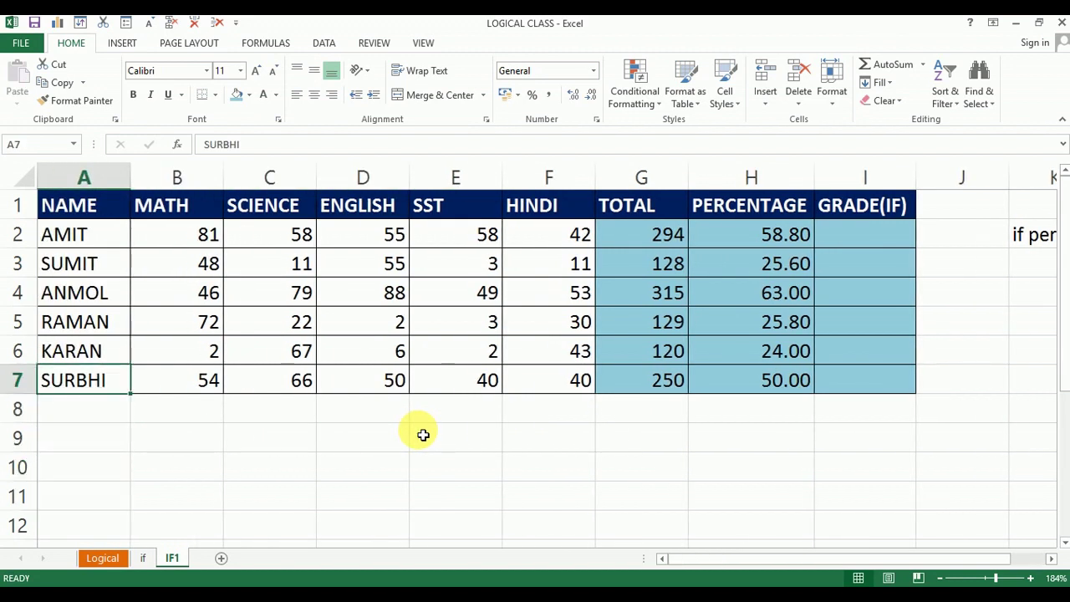
# - Write the heading "CATEGORY -1 (LOGICAL FUNCTION)" in C9 below the marks table
pyautogui.press('Down')
pyautogui.press('Down')
pyautogui.press('Right')
pyautogui.press('Right')
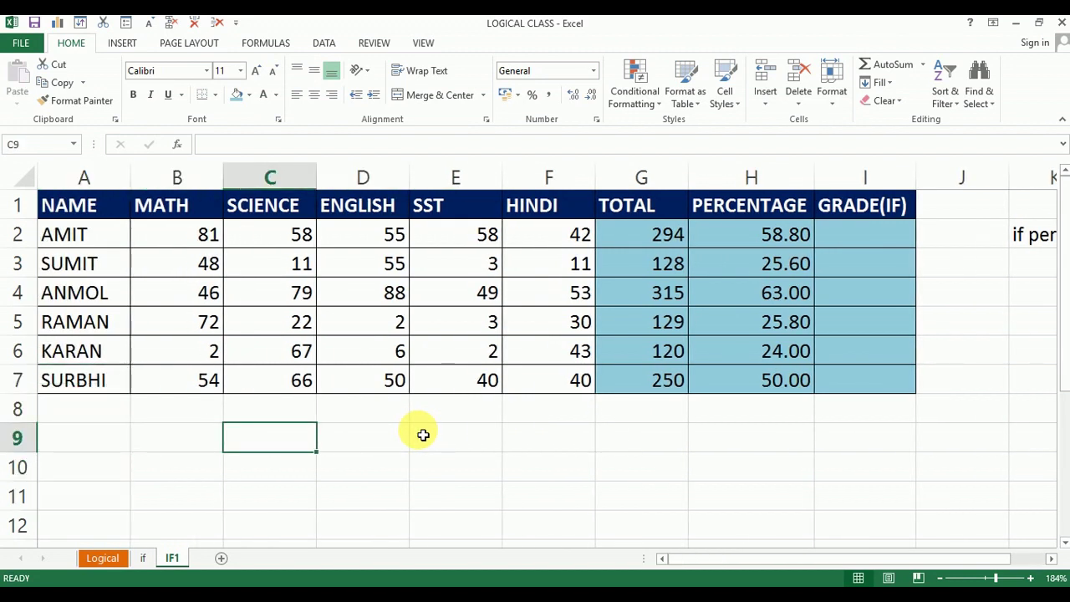
pyautogui.write('CA')
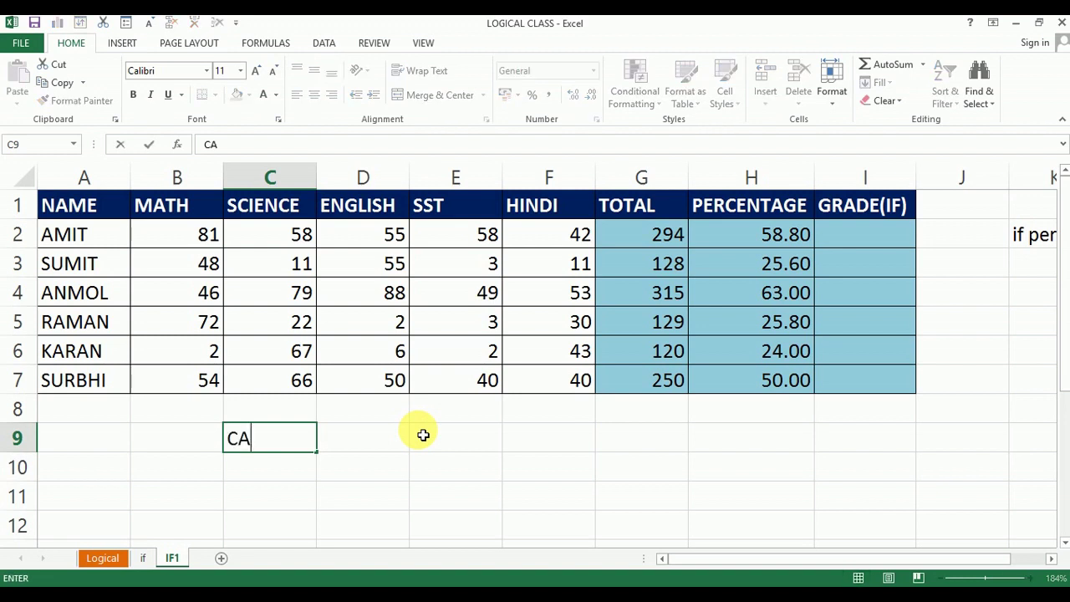
pyautogui.write('TEGO')
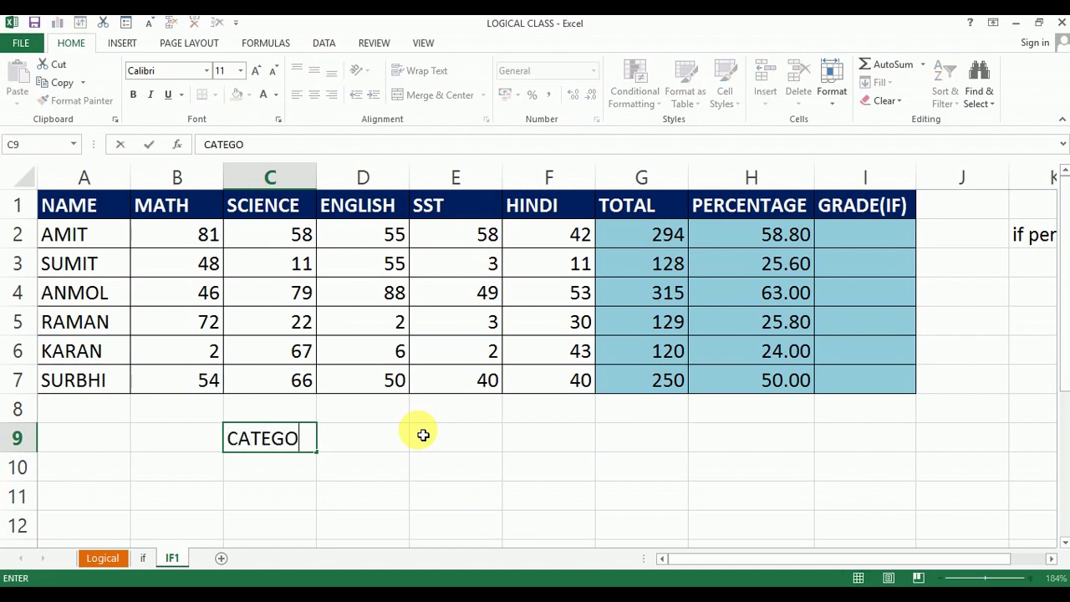
pyautogui.write('RY -1 (LOGICAL')
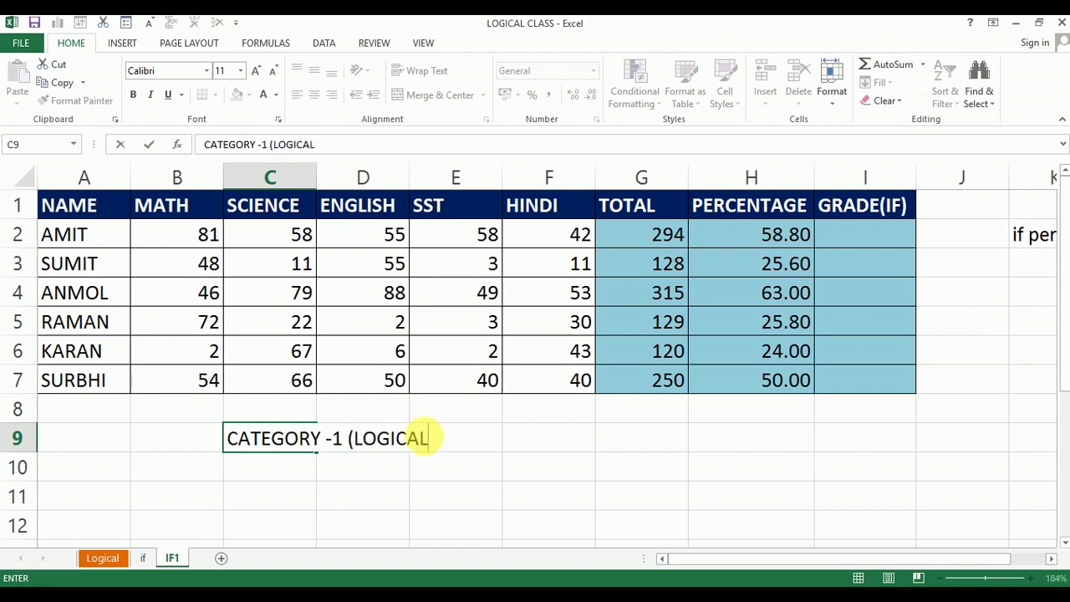
pyautogui.write(' FUNCT')
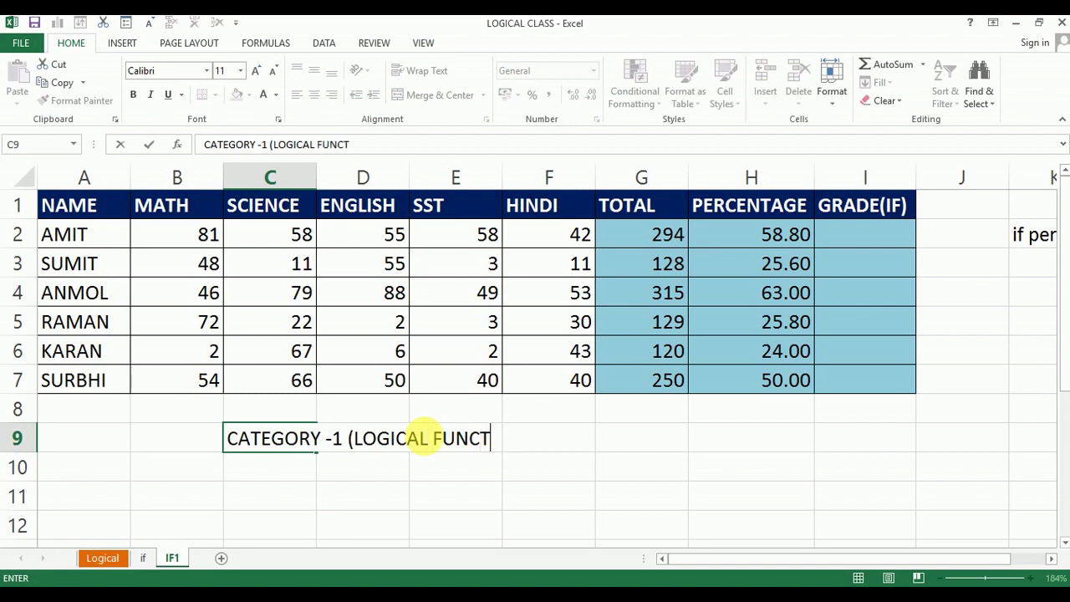
pyautogui.write('ION)')
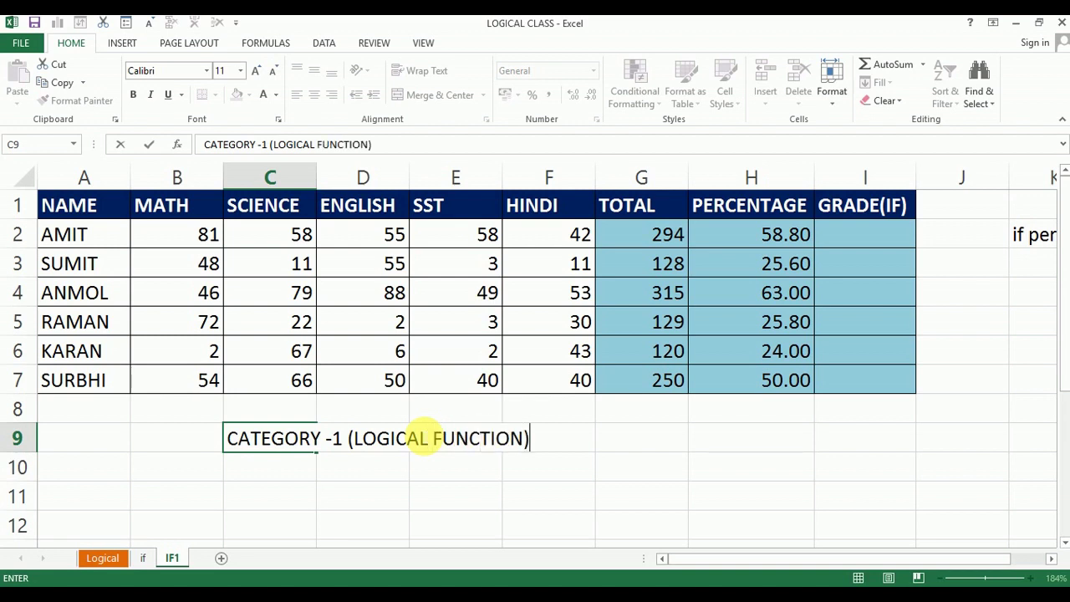
pyautogui.press('Return')
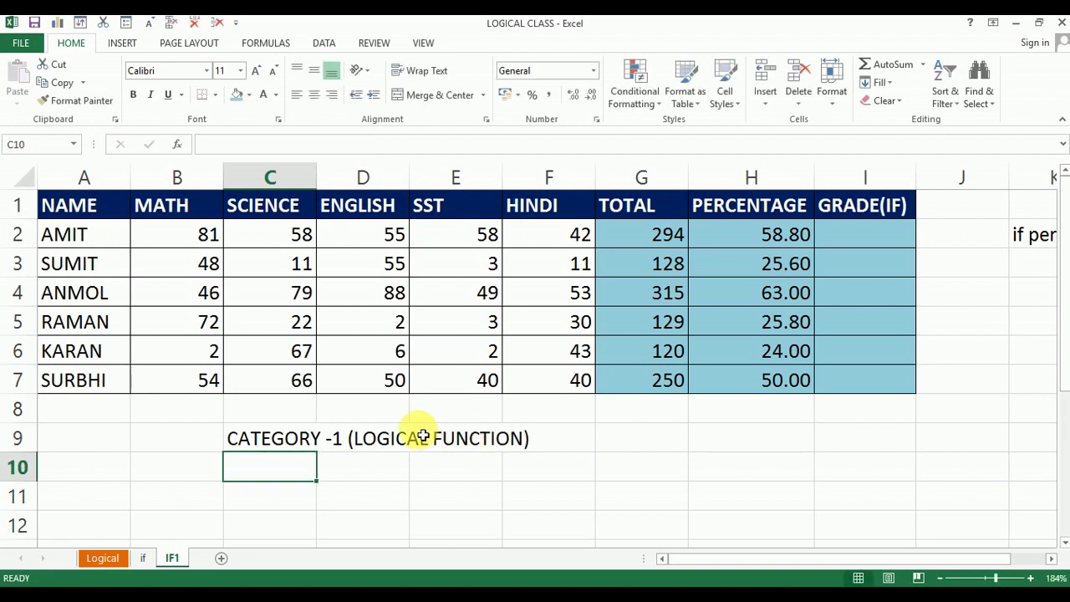
# - Write the function name "IF" in C10, directly below the category heading
pyautogui.press('Down')
pyautogui.press('Down')
pyautogui.press('Down')
pyautogui.press('Down')
pyautogui.press('Down')
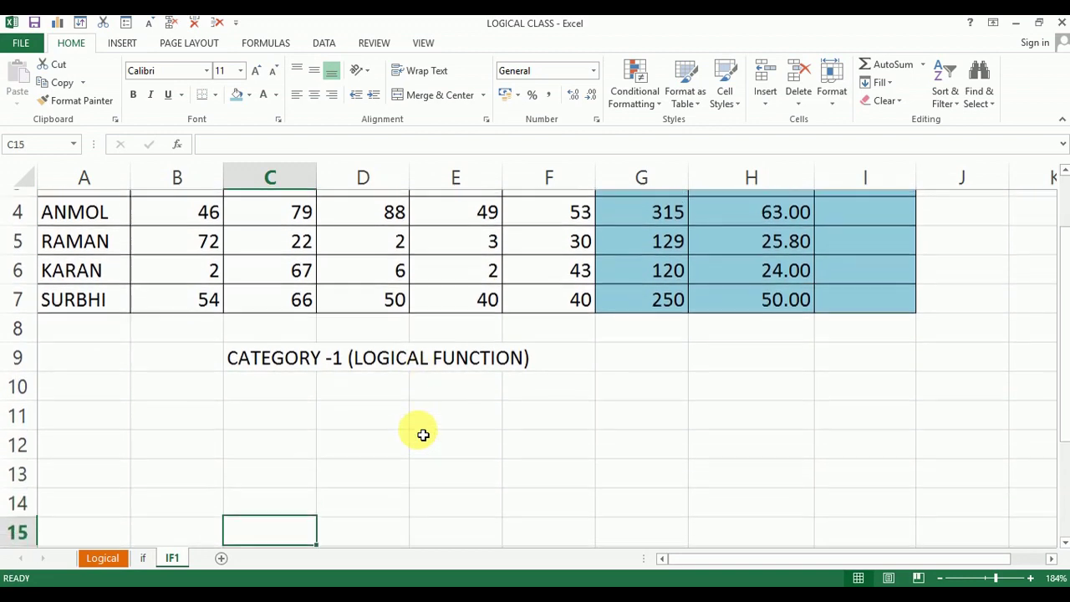
pyautogui.press('Up')
pyautogui.press('Up')
pyautogui.press('Up')
pyautogui.press('Up')
pyautogui.press('Up')
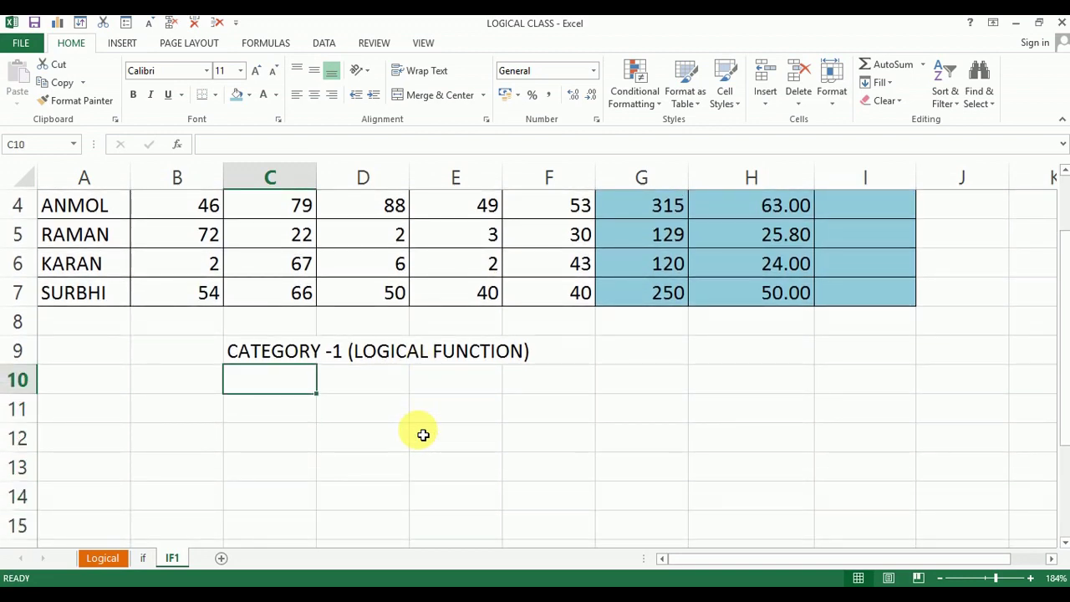
pyautogui.write('IF')
pyautogui.press('Return')
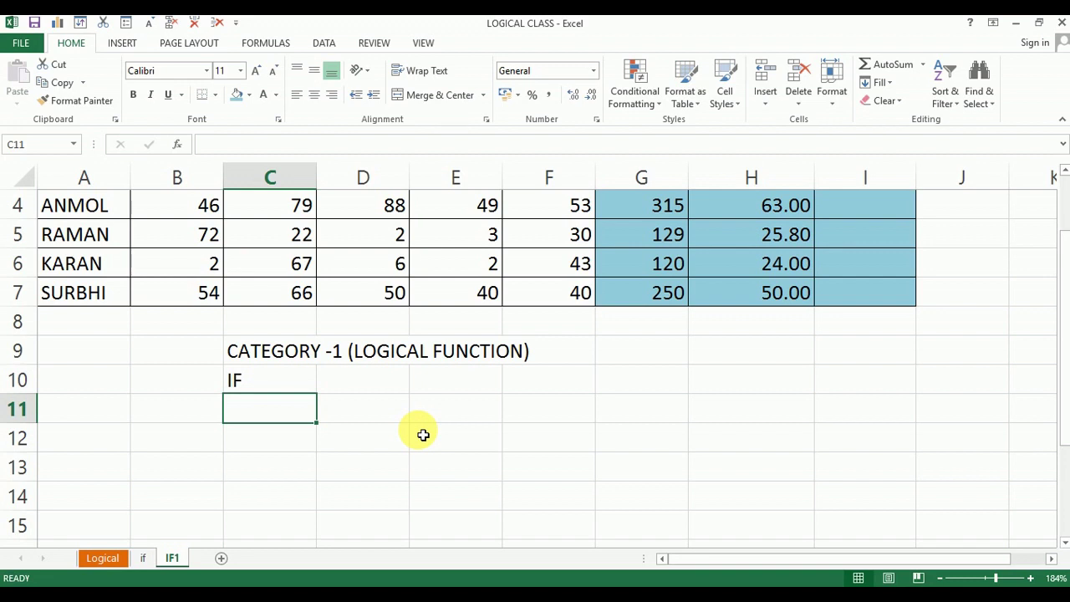
# - Review the category heading and function name in C9:C10 and go back over the marks table to its header row
pyautogui.press('Up')
pyautogui.press('Up')
pyautogui.press('Up')
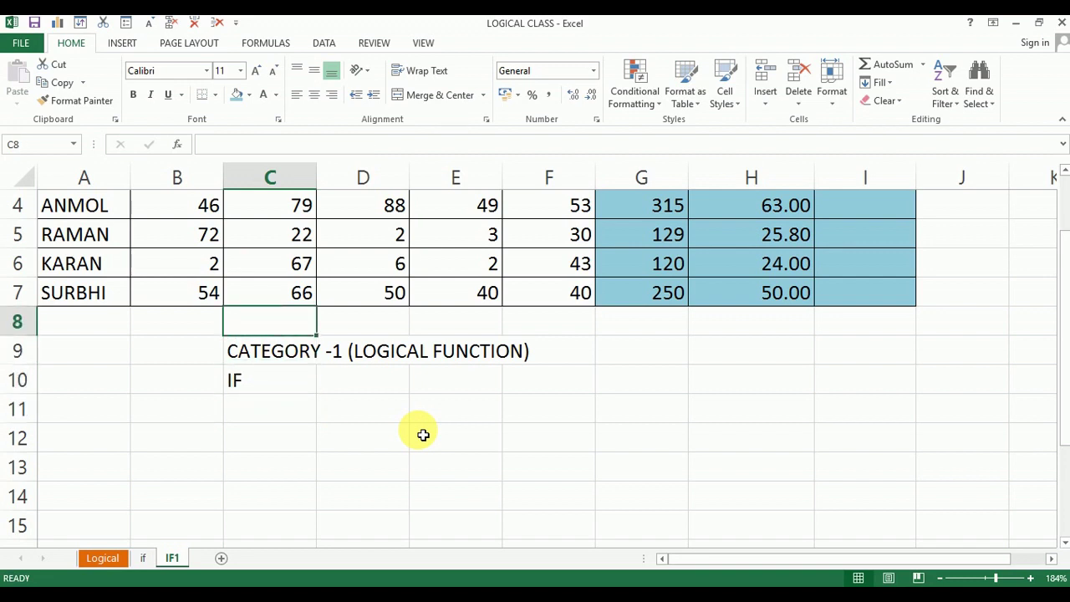
pyautogui.press('Down')
pyautogui.press('Down')
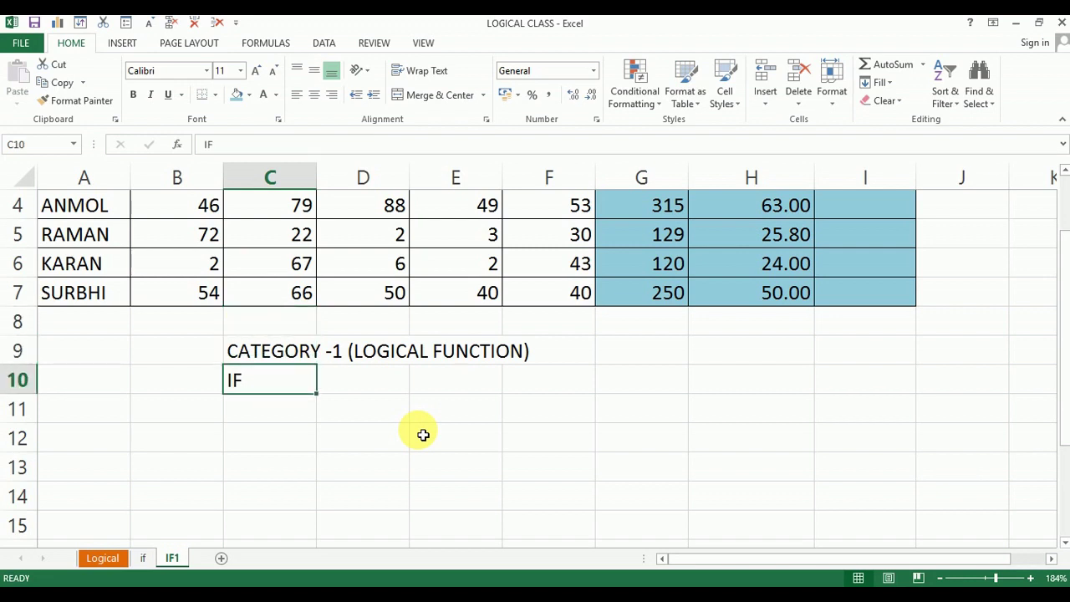
pyautogui.press('Up')
pyautogui.press('Up')
pyautogui.press('Up')
pyautogui.press('Up')
pyautogui.press('Up')
pyautogui.press('Up')
pyautogui.press('Up')
pyautogui.press('Up')
pyautogui.press('Up')
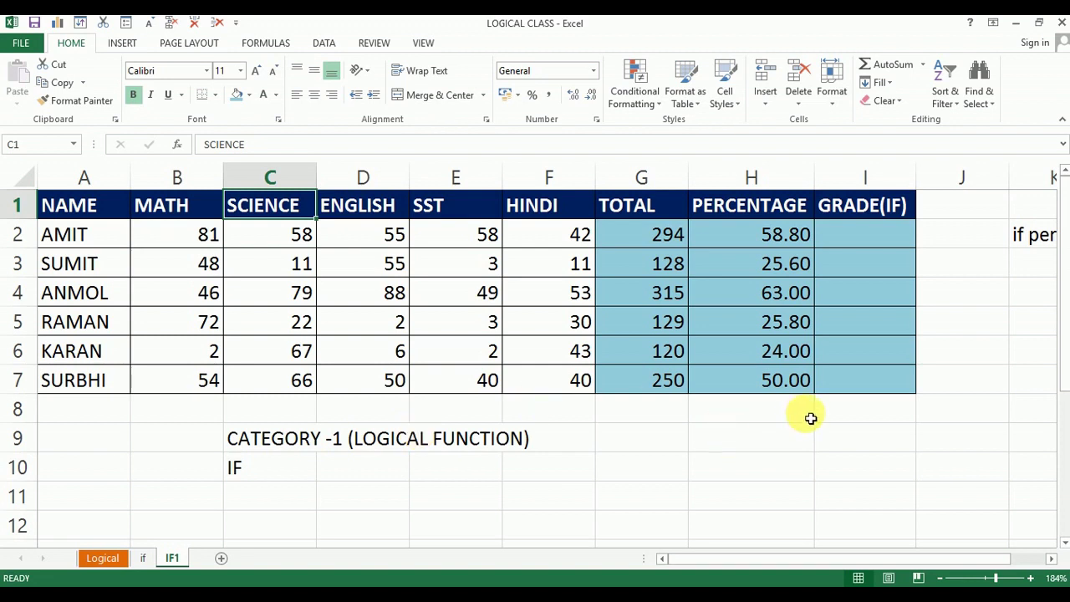
pyautogui.click(841, 234)
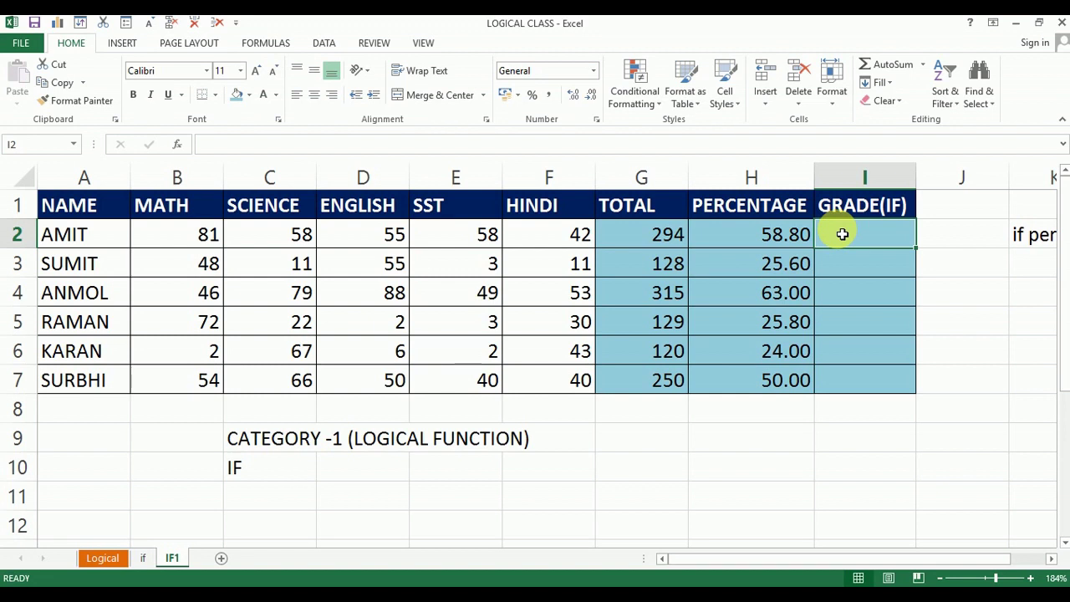
pyautogui.write('=')
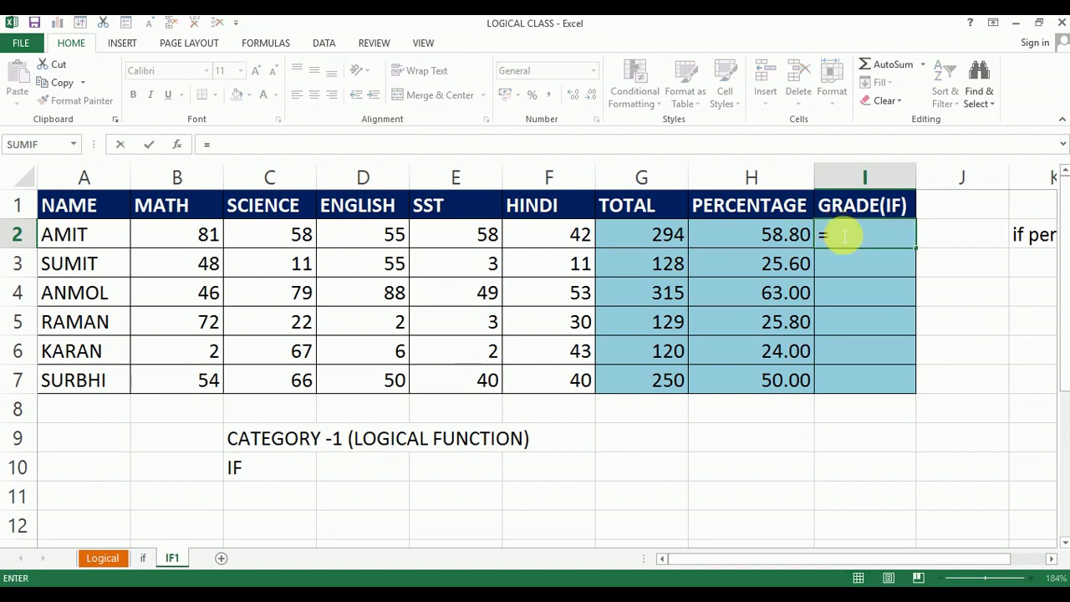
pyautogui.write('IF')
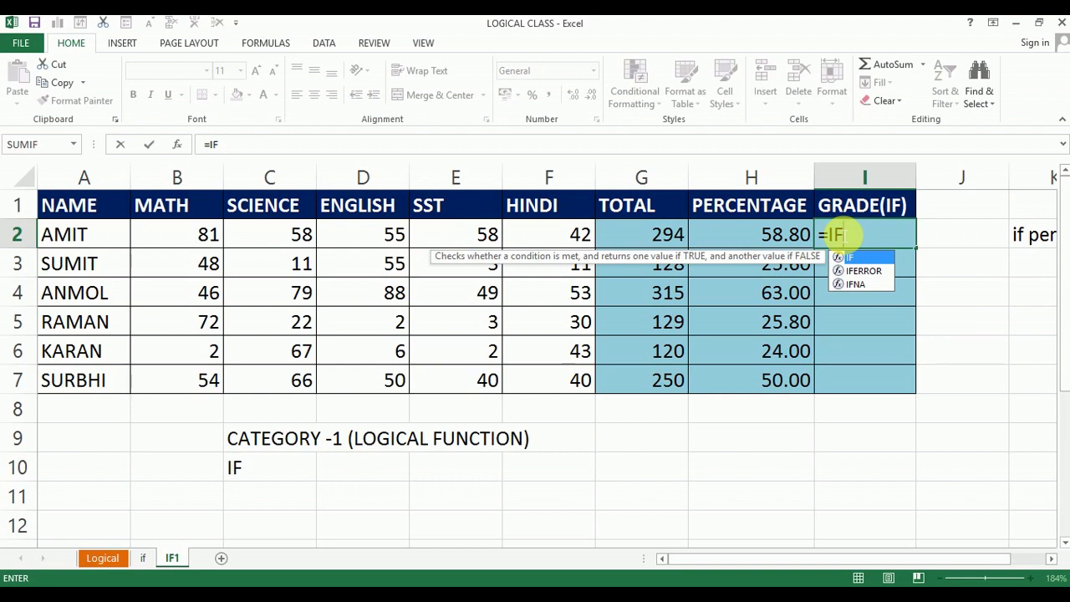
pyautogui.press('Escape')
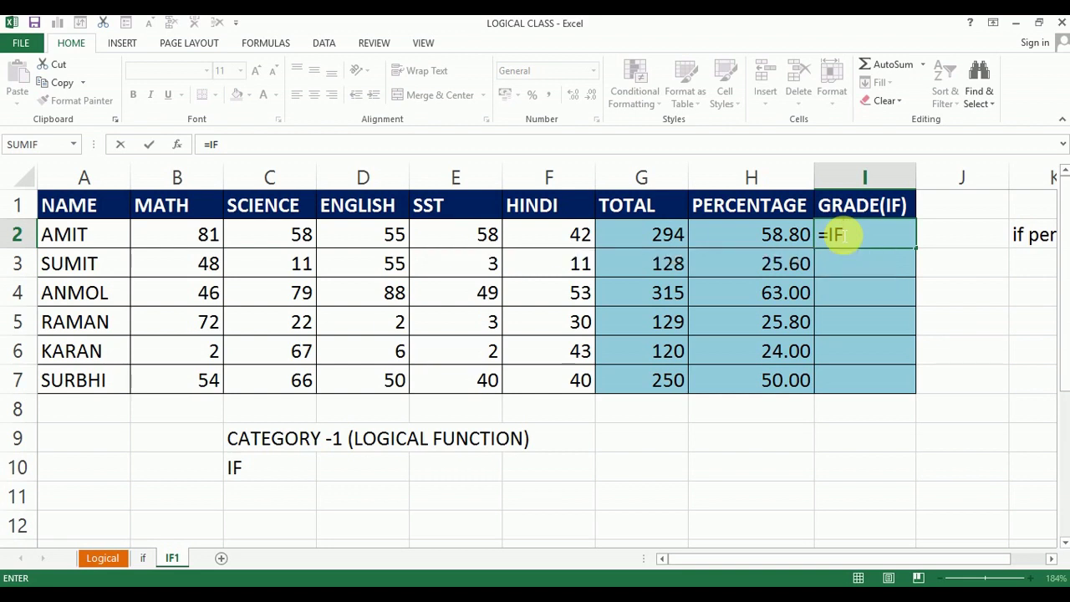
pyautogui.press('Escape')
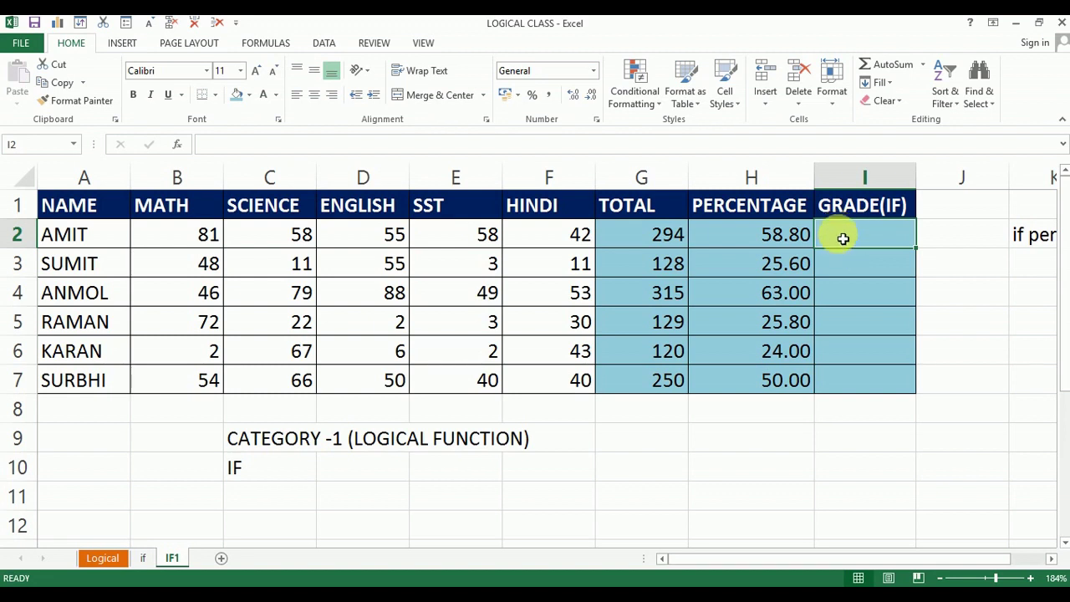
# - Begin an IF formula in I2 with the logical test H2<33, following the grading rule in K2
pyautogui.write('=IF')
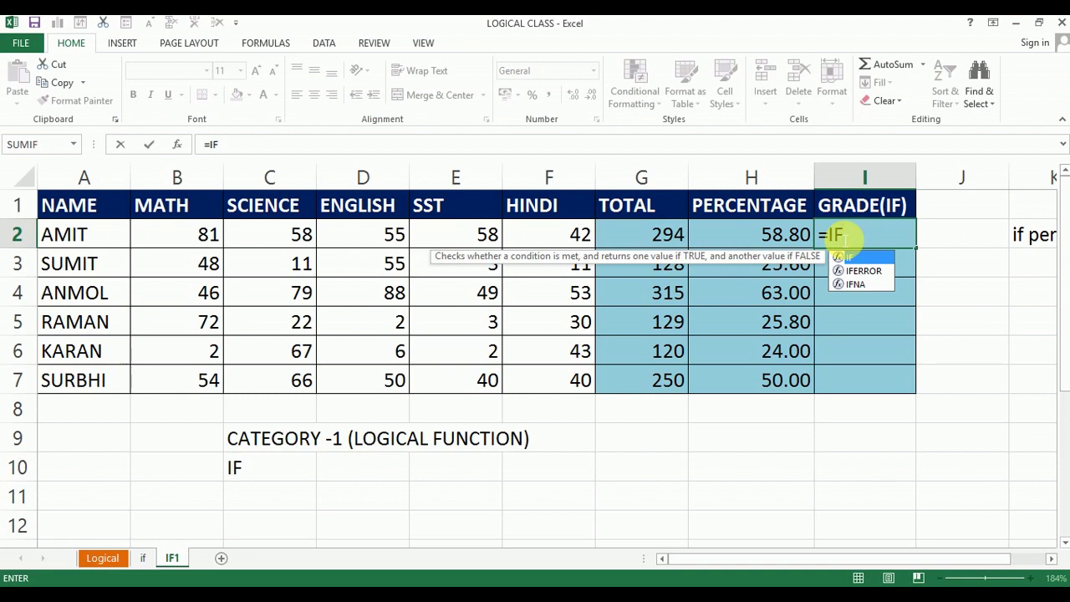
pyautogui.write('(')
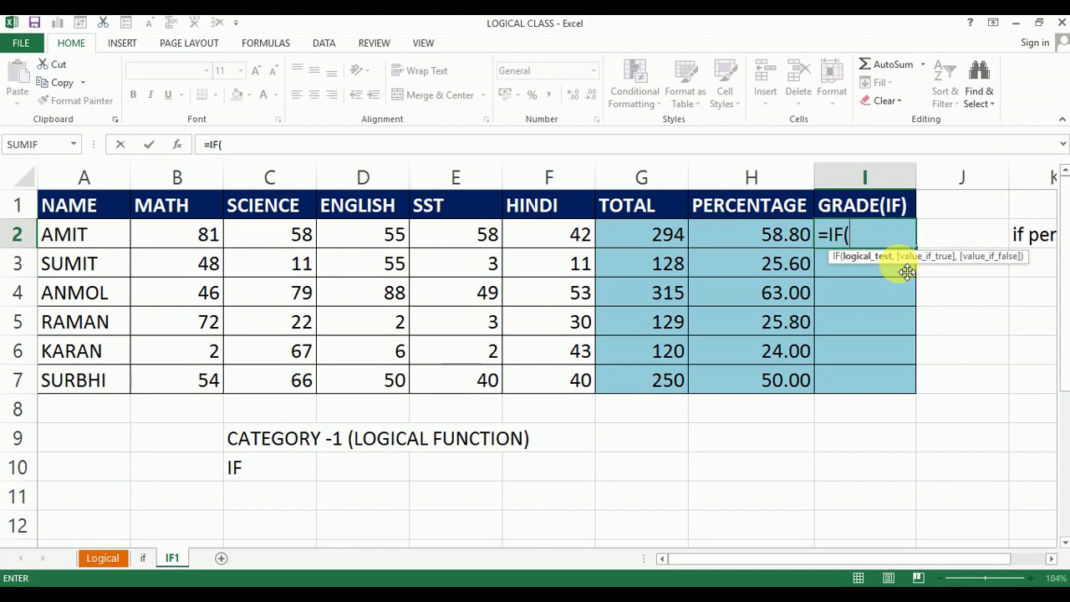
pyautogui.click(1052, 558)
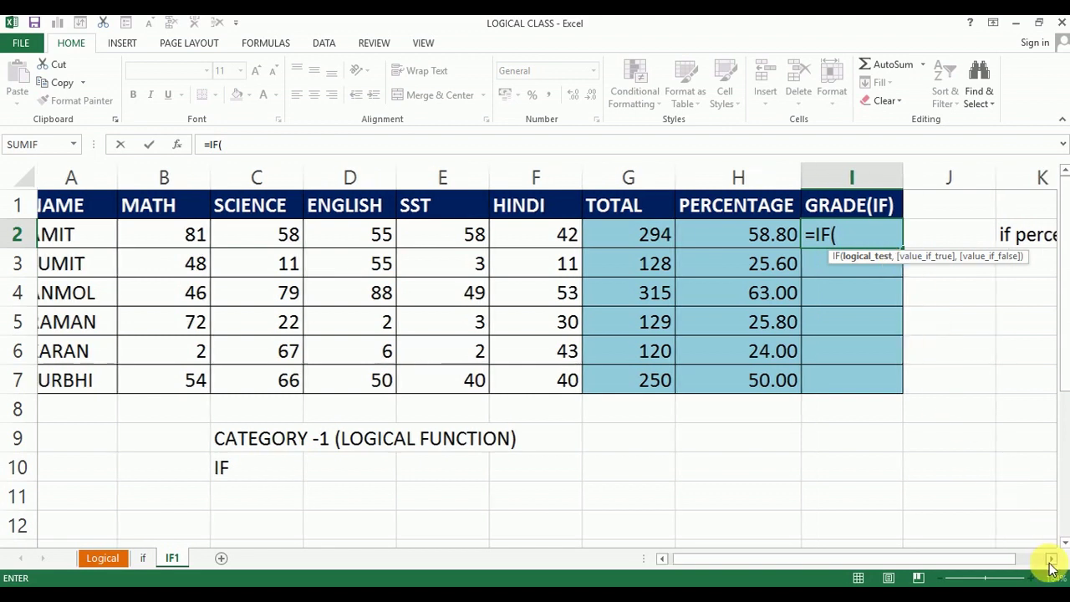
pyautogui.click(1051, 558)
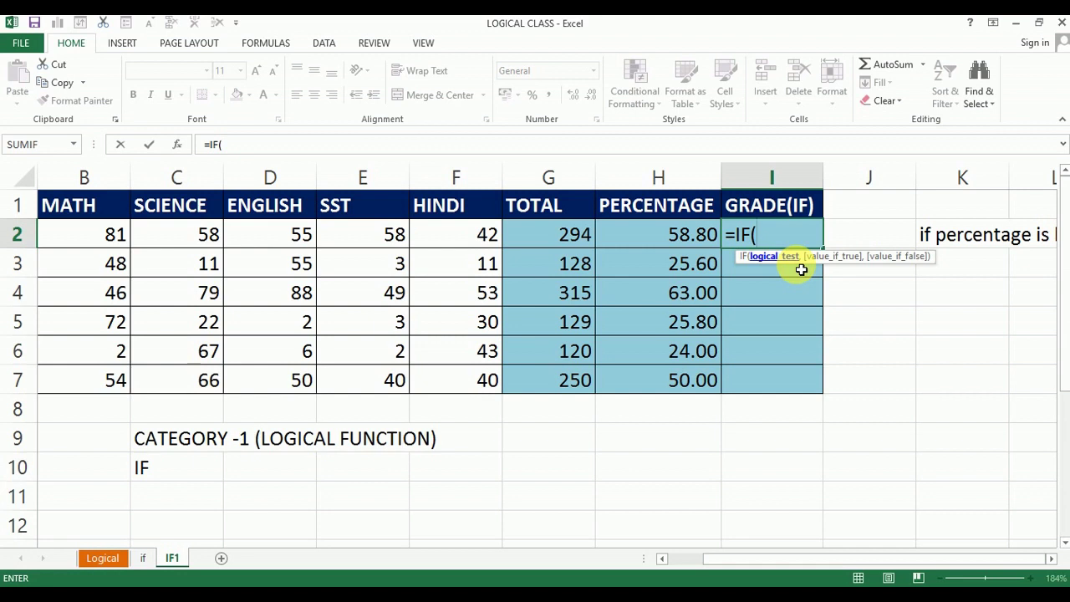
pyautogui.click(1052, 558)
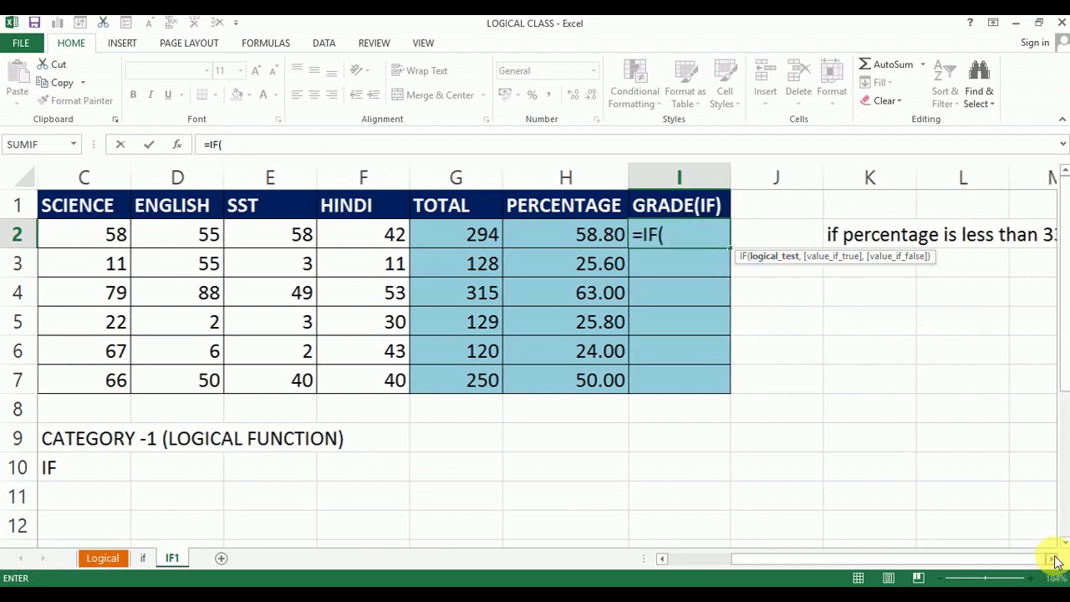
pyautogui.click(1052, 559)
pyautogui.click(1053, 559)
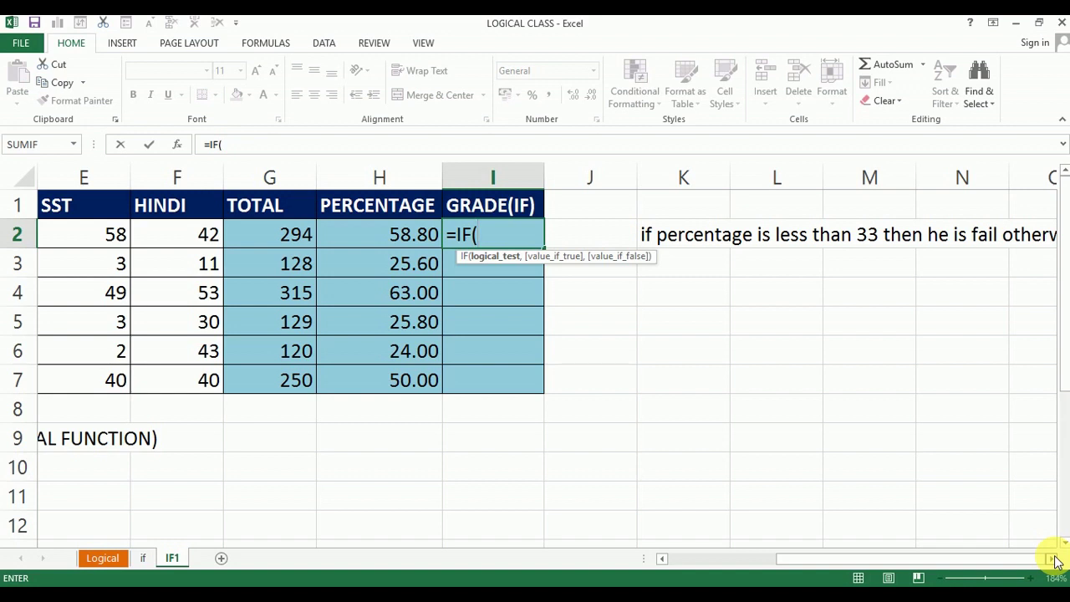
pyautogui.click(1052, 558)
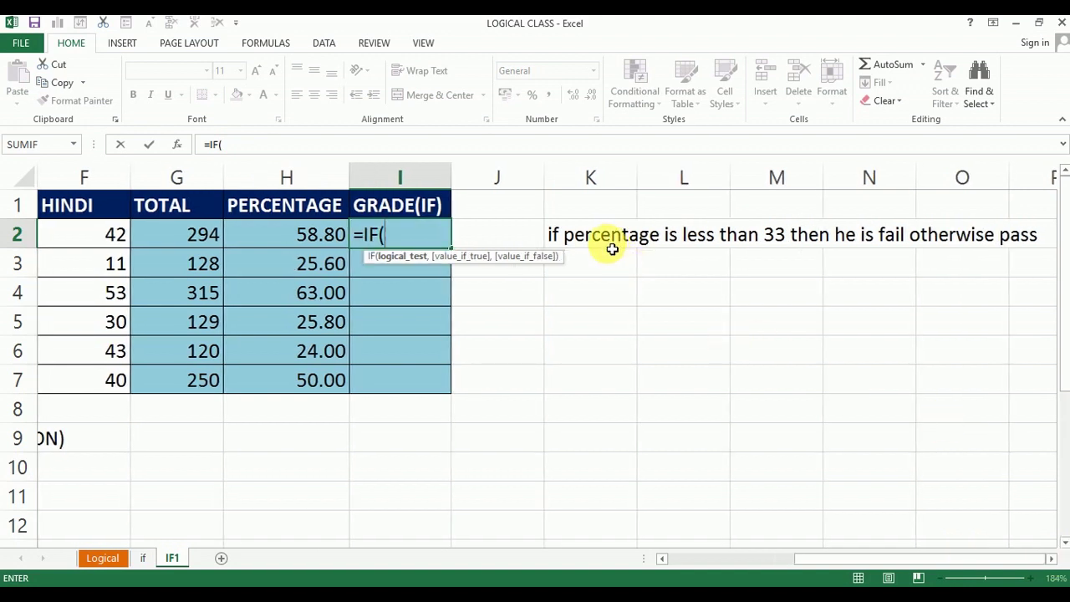
pyautogui.click(311, 243)
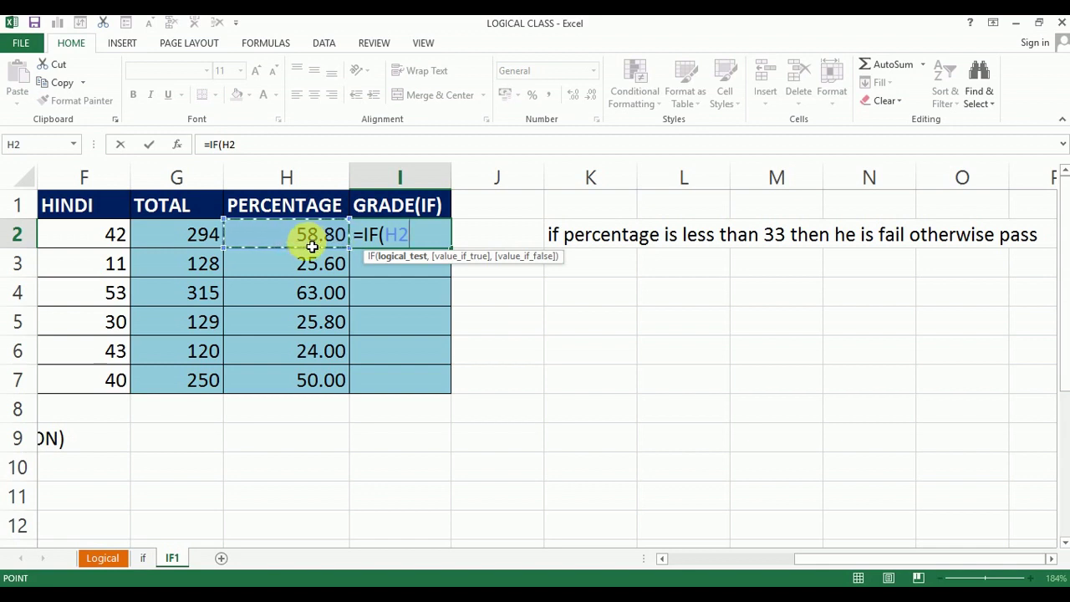
pyautogui.write('<')
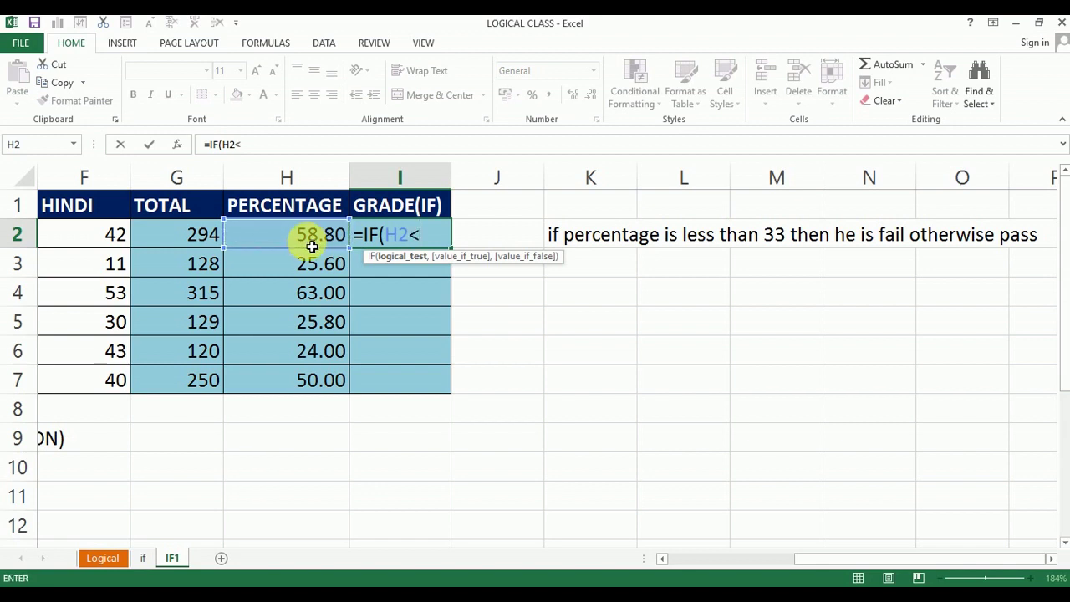
pyautogui.write('33')
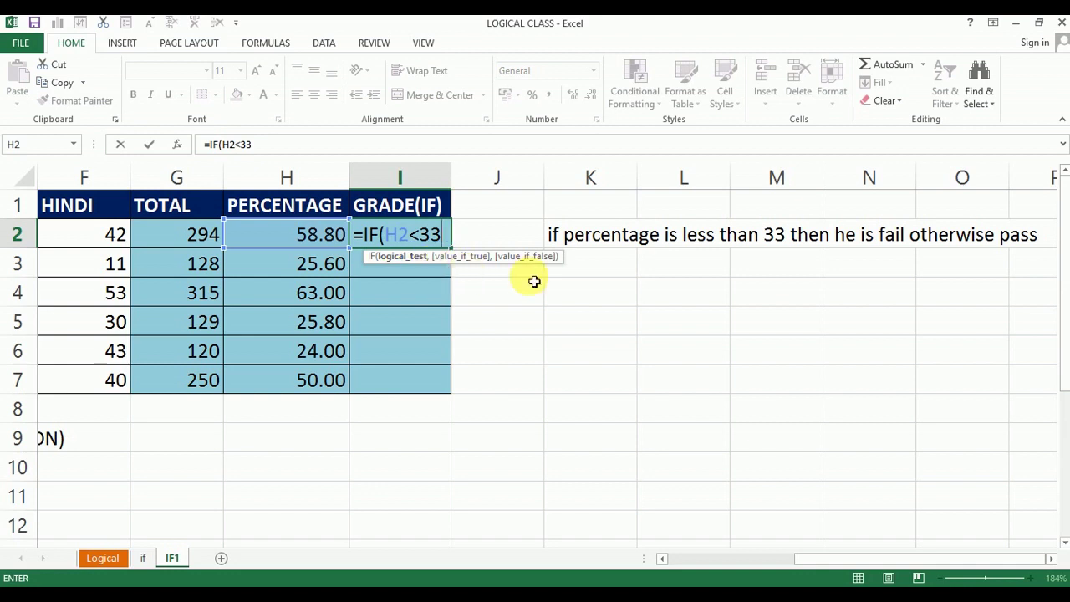
pyautogui.write(',')
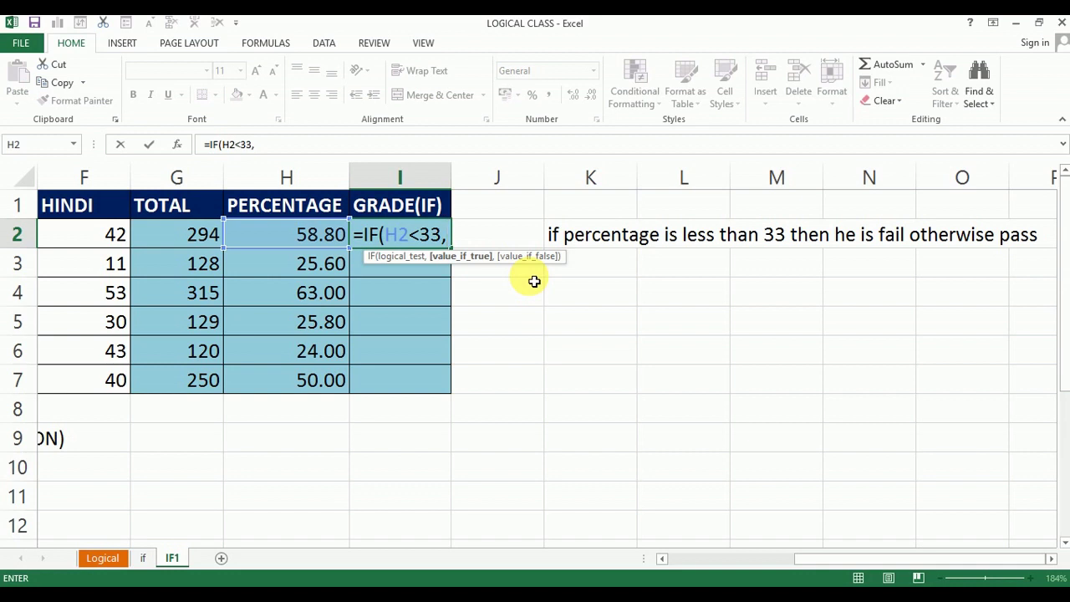
pyautogui.write('FAIL')
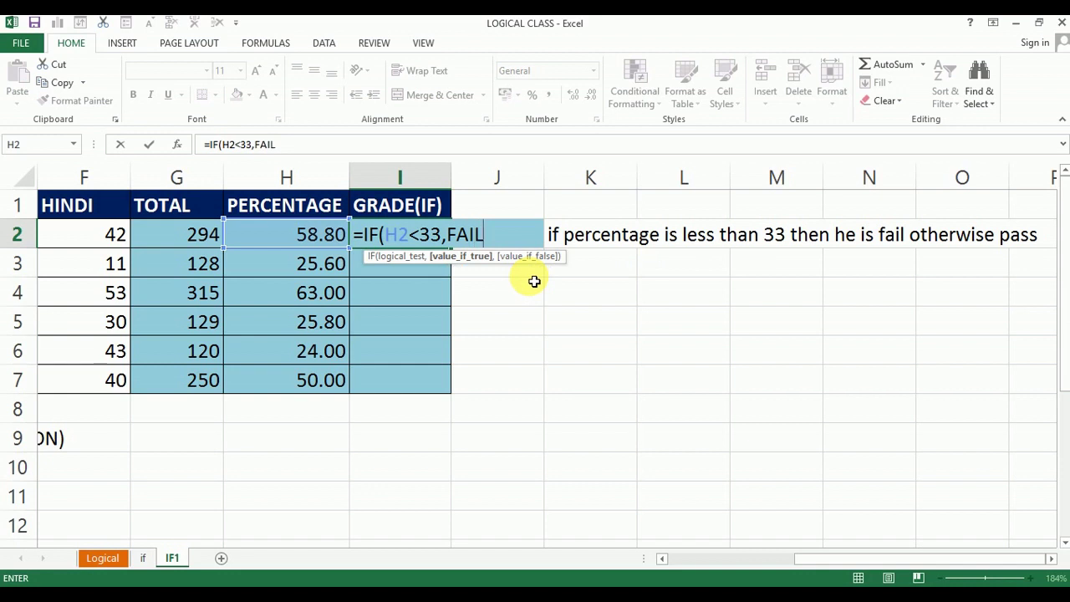
pyautogui.press('BackSpace')
pyautogui.press('BackSpace')
pyautogui.press('BackSpace')
pyautogui.press('BackSpace')
pyautogui.write('1')
pyautogui.press('BackSpace')
pyautogui.write('0')
pyautogui.press('BackSpace')
pyautogui.write('734997')
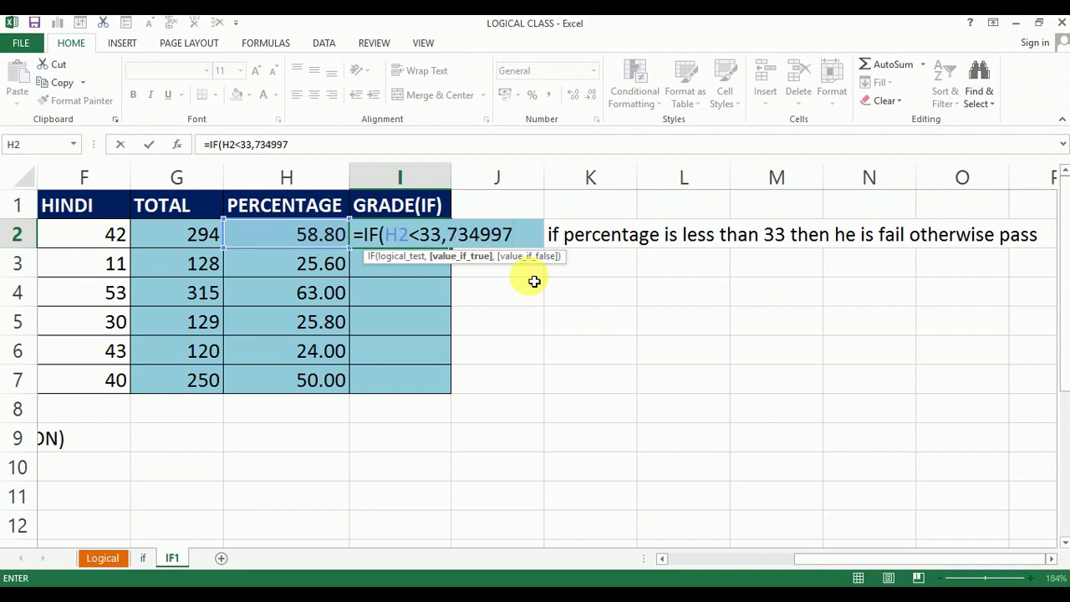
pyautogui.press('BackSpace')
pyautogui.press('BackSpace')
pyautogui.press('BackSpace')
pyautogui.press('BackSpace')
pyautogui.press('BackSpace')
pyautogui.press('BackSpace')
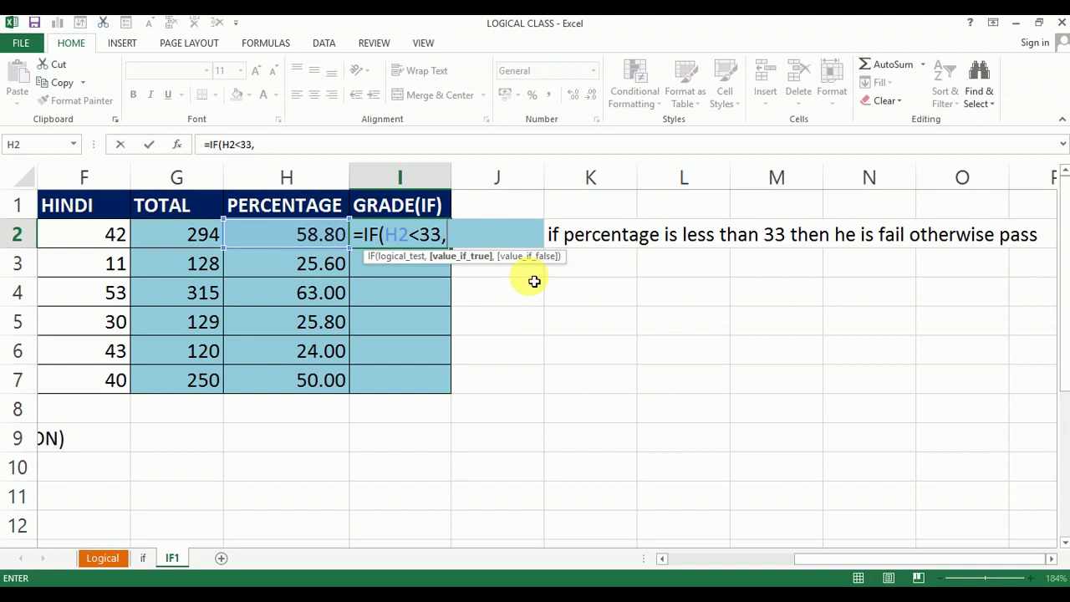
# - Complete the IF formula in I2 with "FAIL" as the true value and "PASS" as the false value
pyautogui.write('"FAIL"')
pyautogui.write(',')
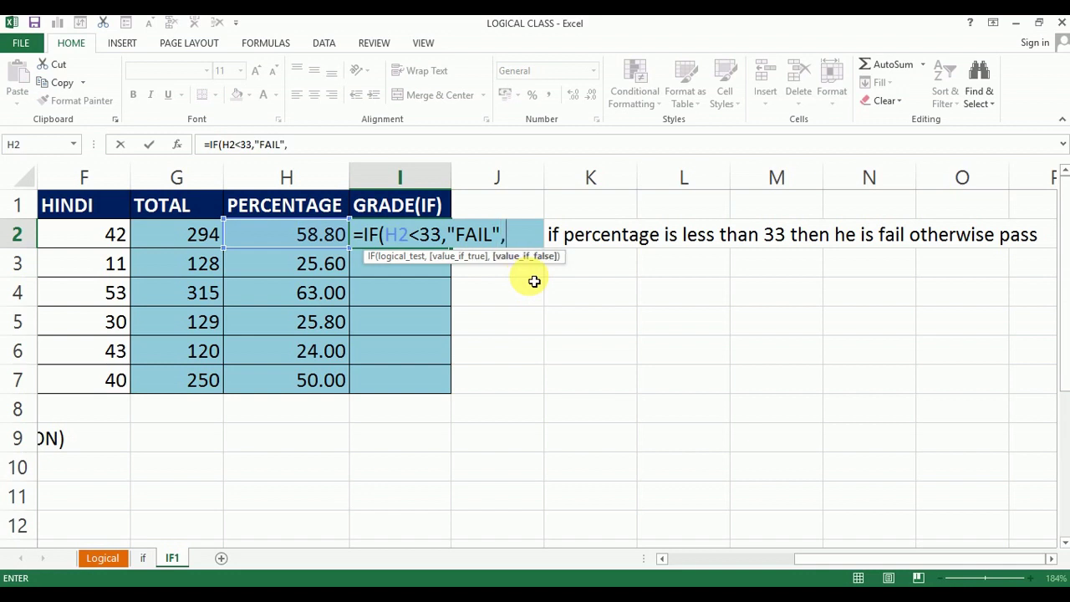
pyautogui.press('BackSpace')
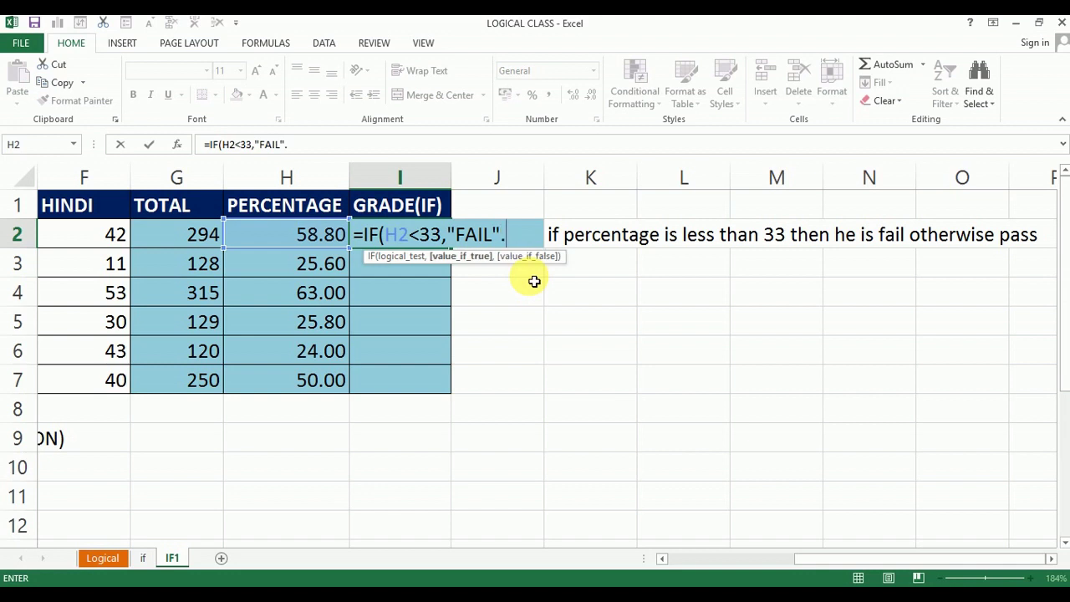
pyautogui.write(',')
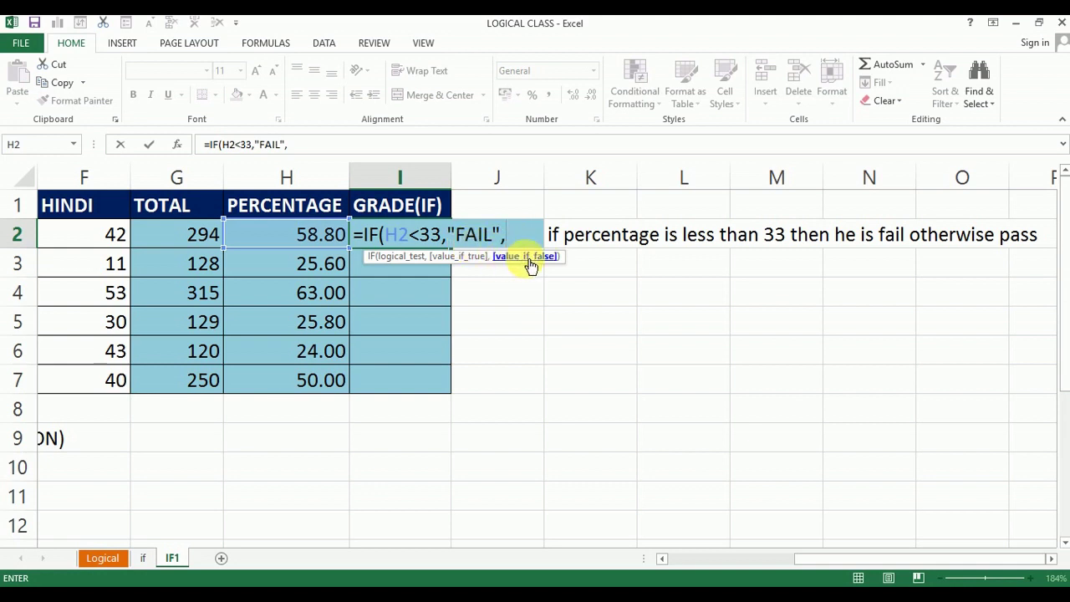
pyautogui.write('"PASS')
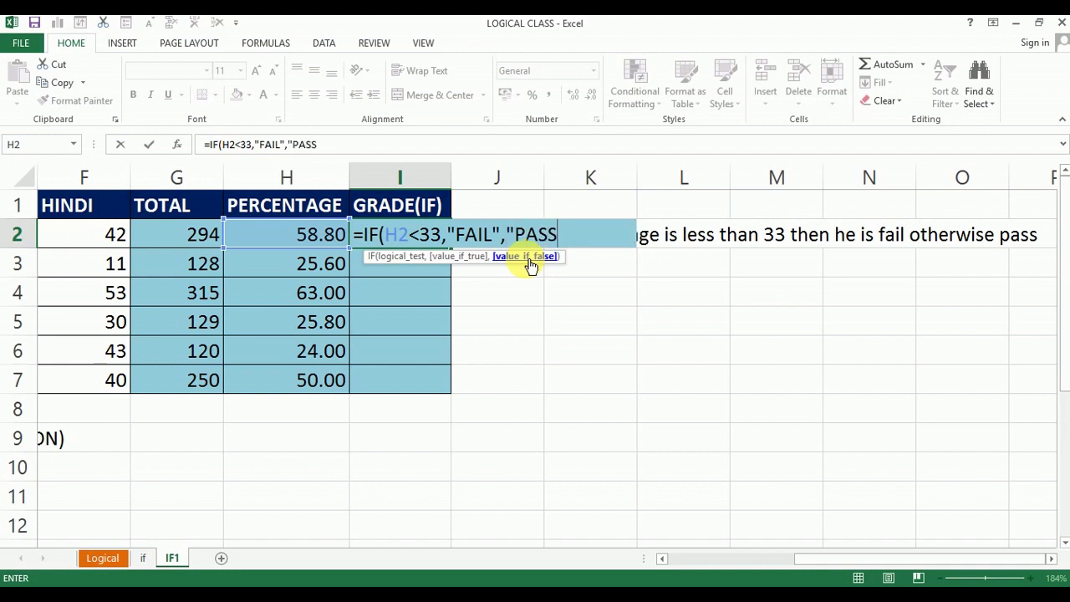
pyautogui.write('"')
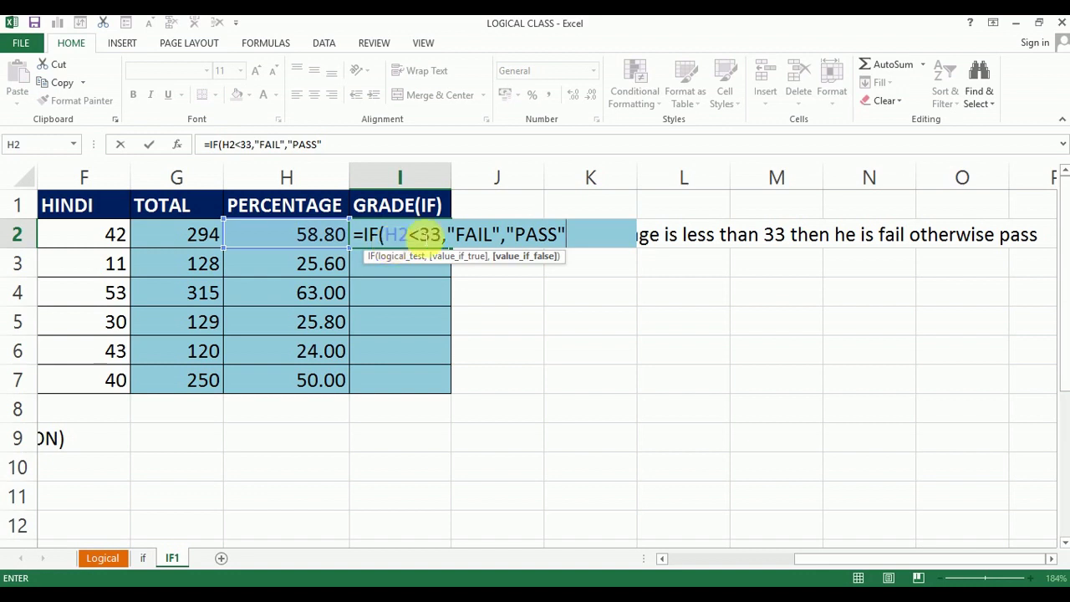
pyautogui.write(')')
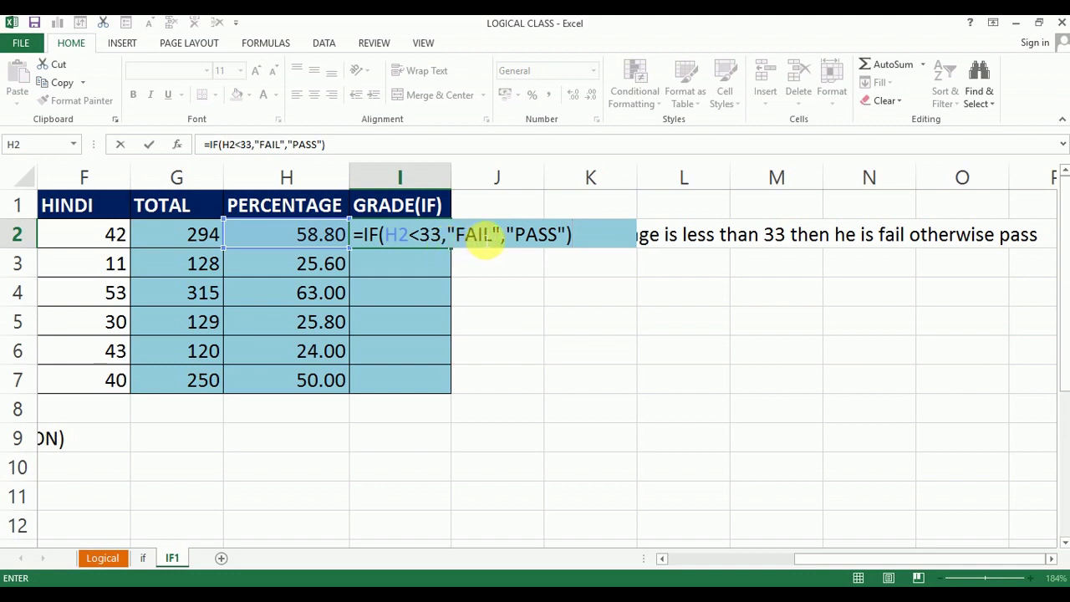
# - Evaluate the logical test H2<33 inside the I2 formula, restore it, and commit the formula
pyautogui.click(396, 236)
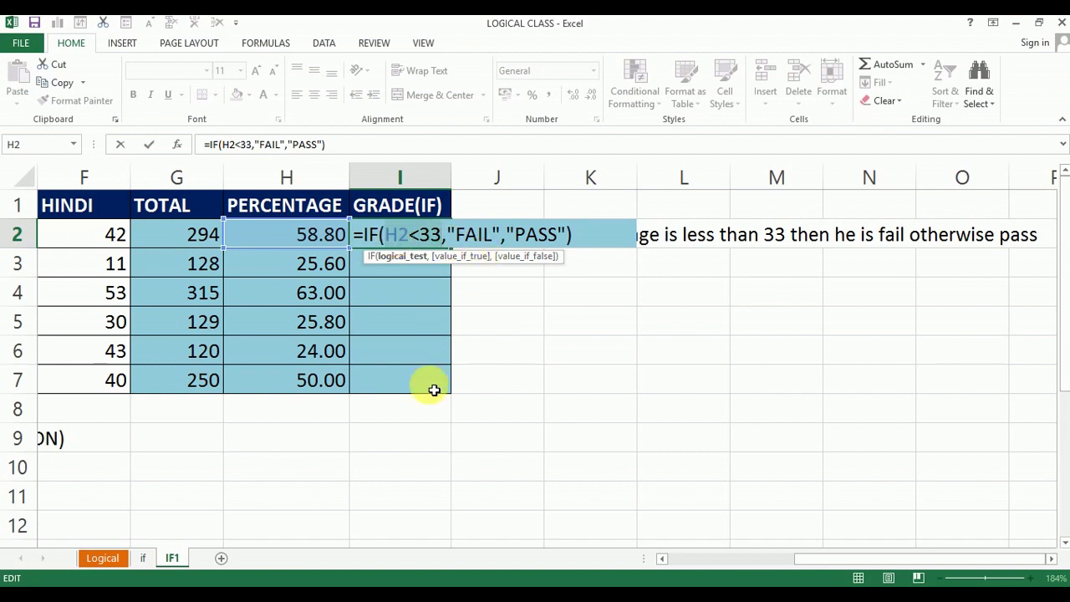
pyautogui.press('F9')
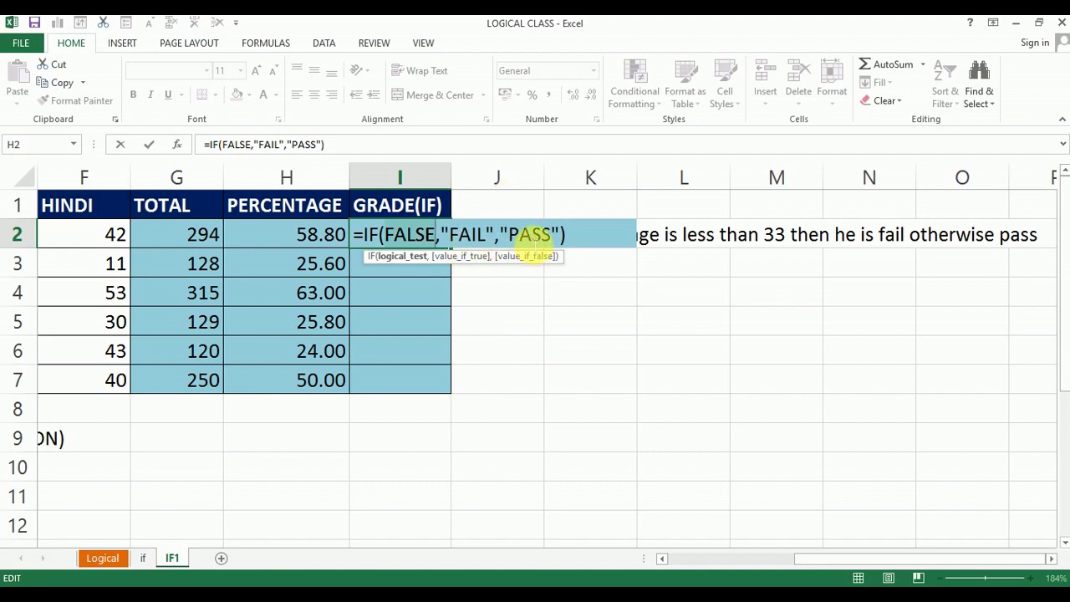
pyautogui.write('H2<33')
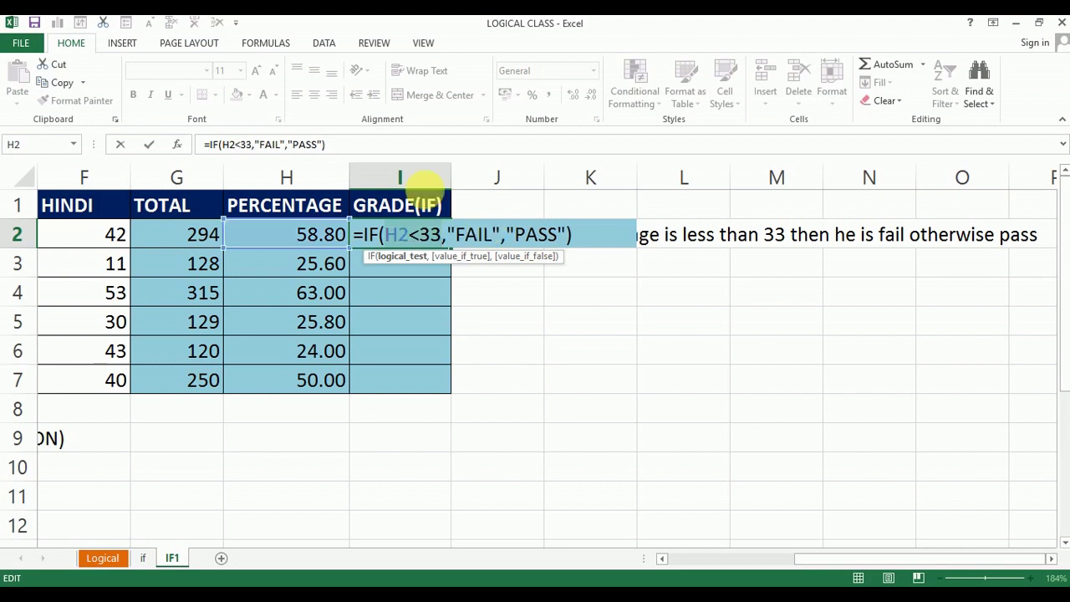
pyautogui.press('Return')
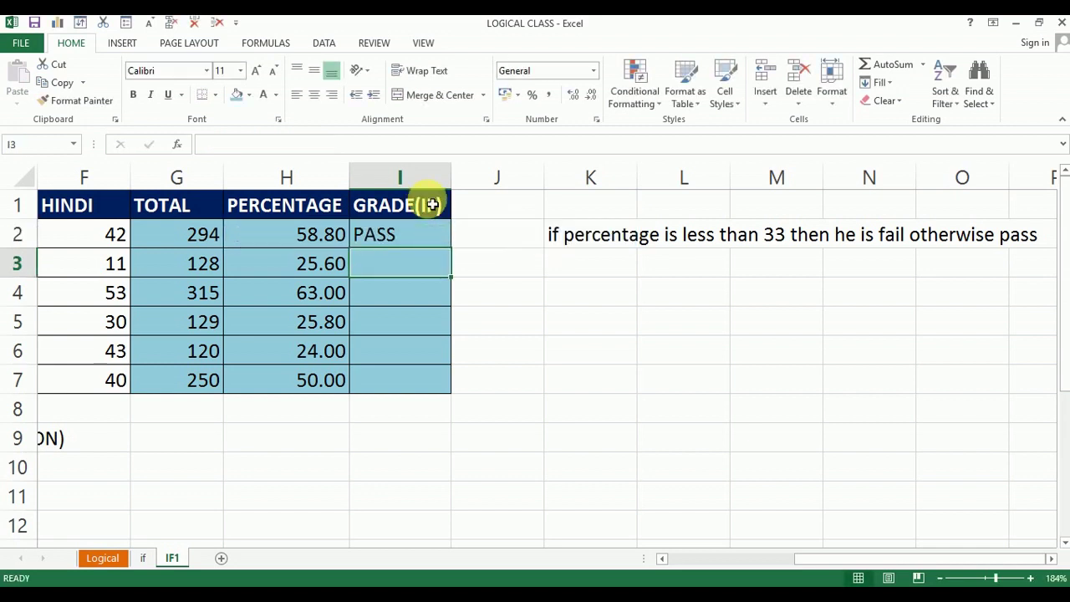
# - Fill the IF formula from I2 down through I7 for the remaining students
pyautogui.click(394, 234)
pyautogui.hotkey('shift', 'Down')
pyautogui.hotkey('shift', 'Down')
pyautogui.hotkey('shift', 'Down')
pyautogui.hotkey('shift', 'Down')
pyautogui.hotkey('shift', 'Down')
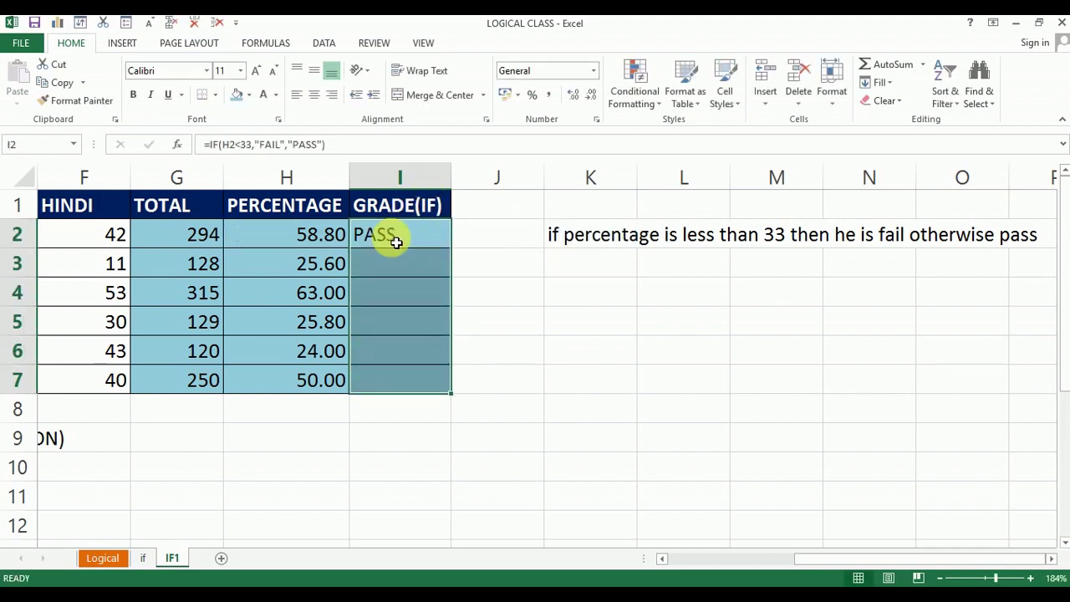
pyautogui.hotkey('ctrl', 'd')
pyautogui.hotkey('ctrl', 'q')
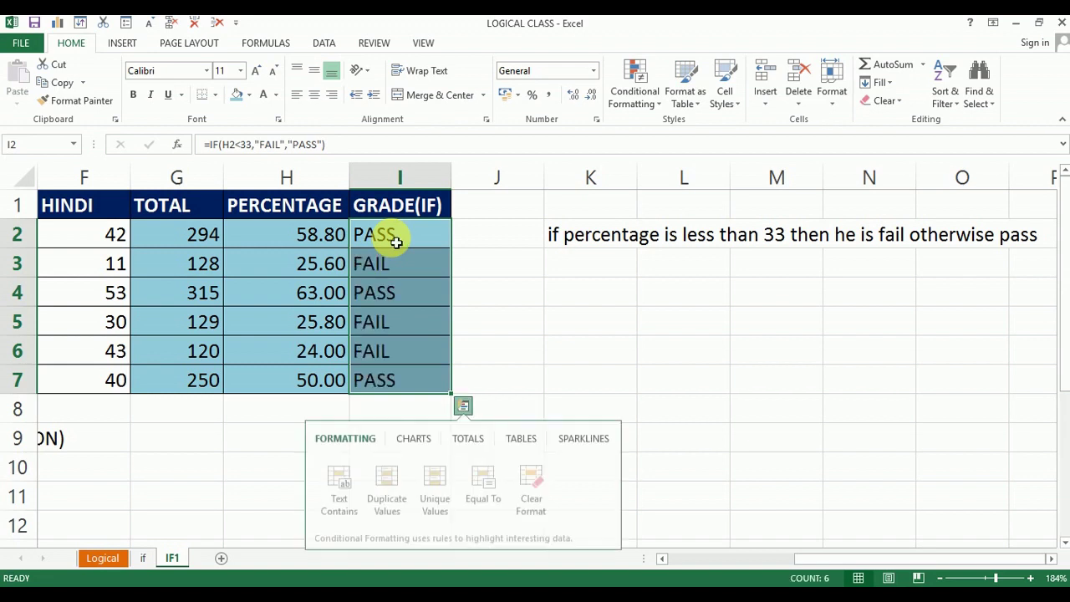
# - Evaluate the logical test H3<33 inside the I3 formula, and leave the cell without saving the change
pyautogui.click(402, 281)
pyautogui.click(382, 266)
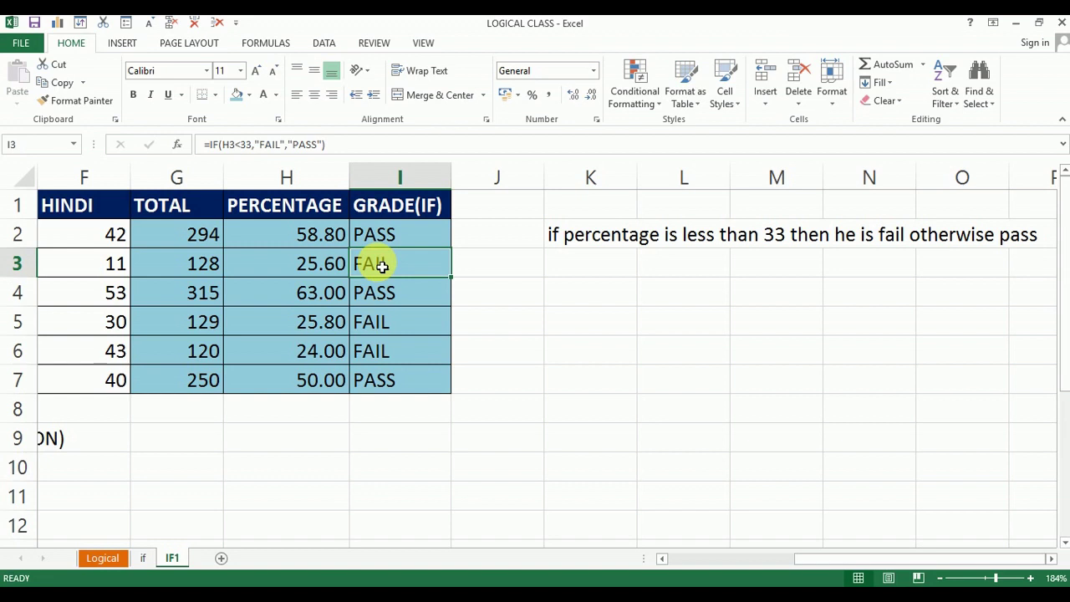
pyautogui.doubleClick(382, 266)
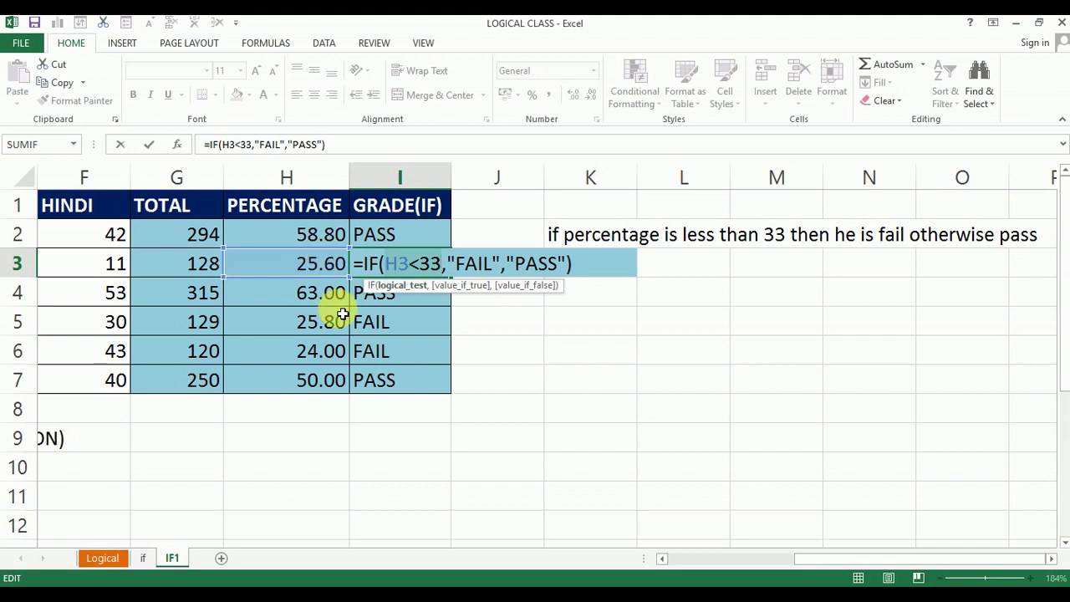
pyautogui.press('F9')
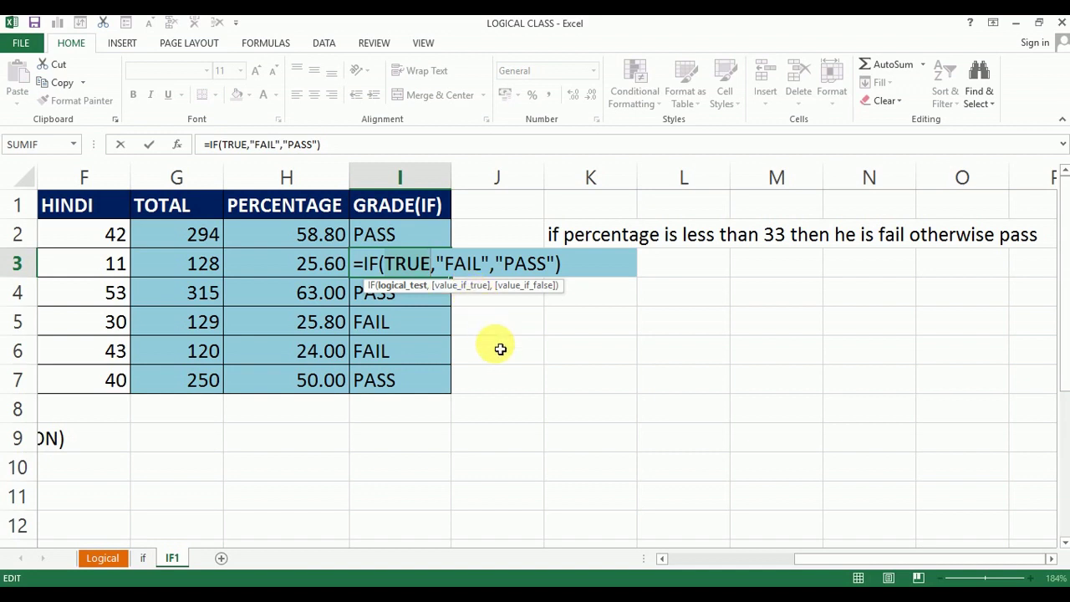
pyautogui.press('Escape')
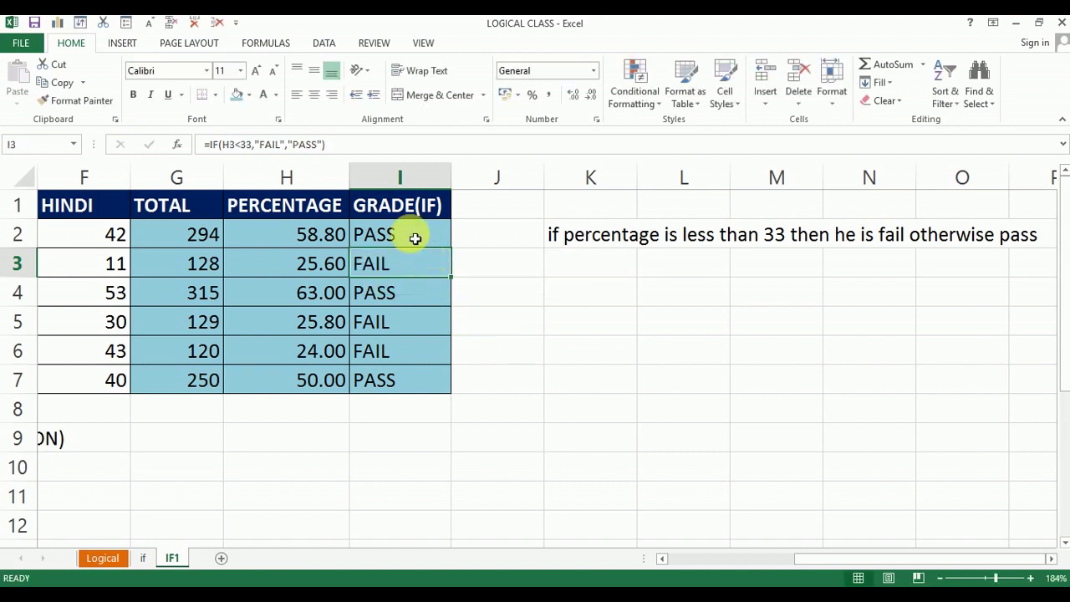
pyautogui.click(415, 239)
pyautogui.hotkey('shift', 'Down')
pyautogui.hotkey('shift', 'Down')
pyautogui.hotkey('shift', 'Down')
pyautogui.hotkey('shift', 'Down')
pyautogui.hotkey('shift', 'Down')
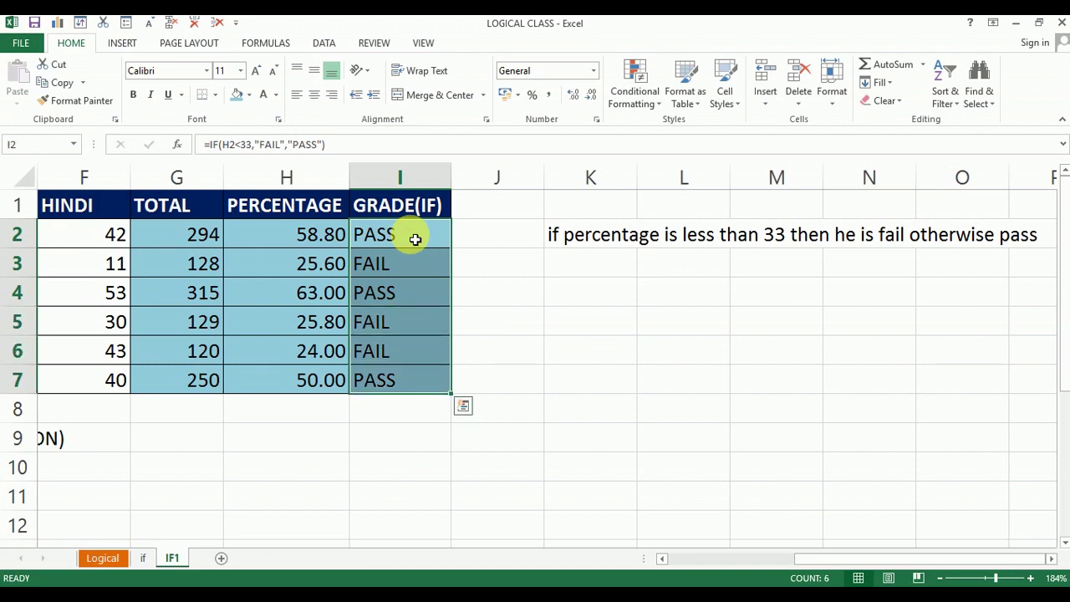
pyautogui.press('Delete')
pyautogui.hotkey('ctrl', 'z')
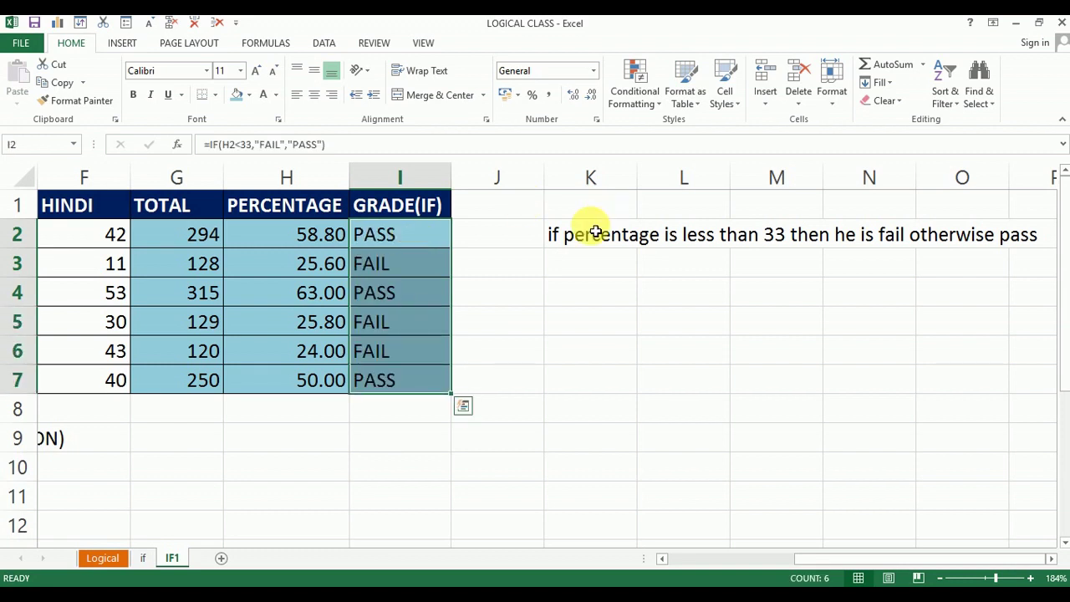
# - Try changing the comparison in the I2 formula from less than to less than or equal to 33
pyautogui.click(485, 249)
pyautogui.doubleClick(406, 234)
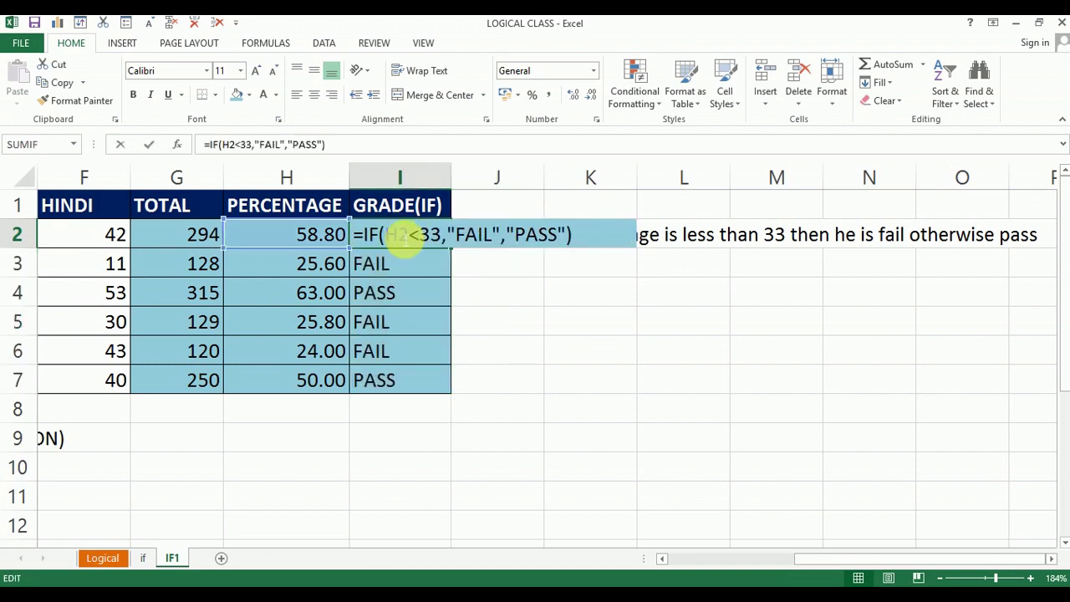
pyautogui.click(423, 236)
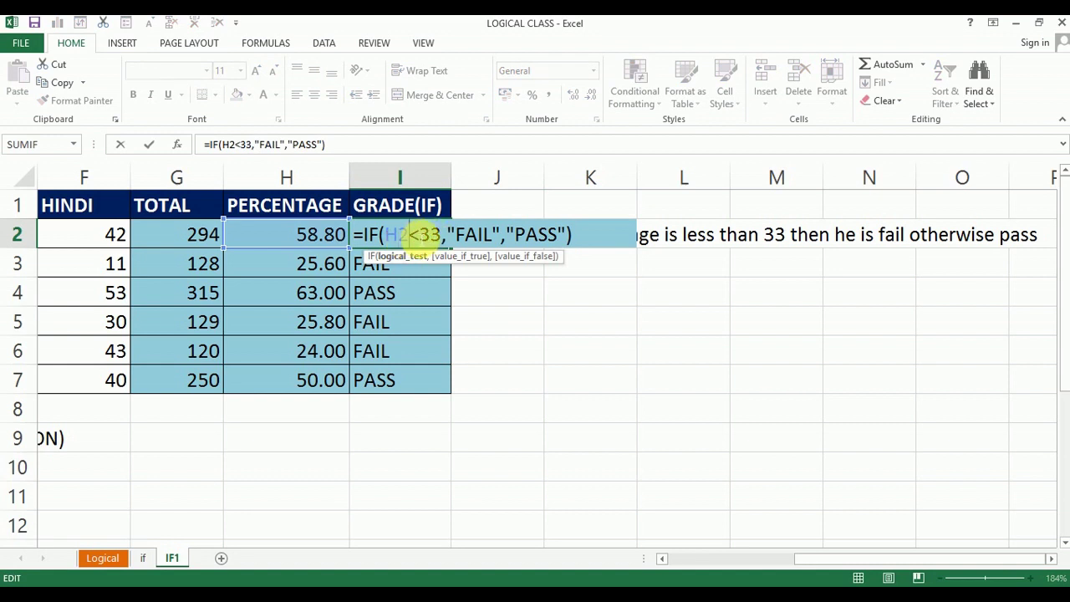
pyautogui.click(423, 236)
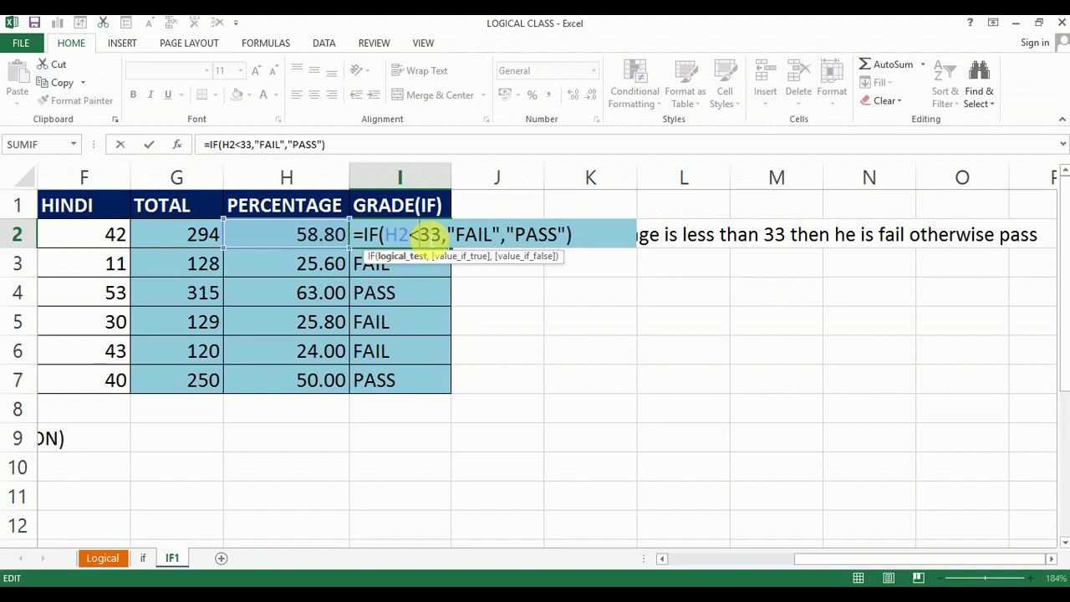
pyautogui.write('=')
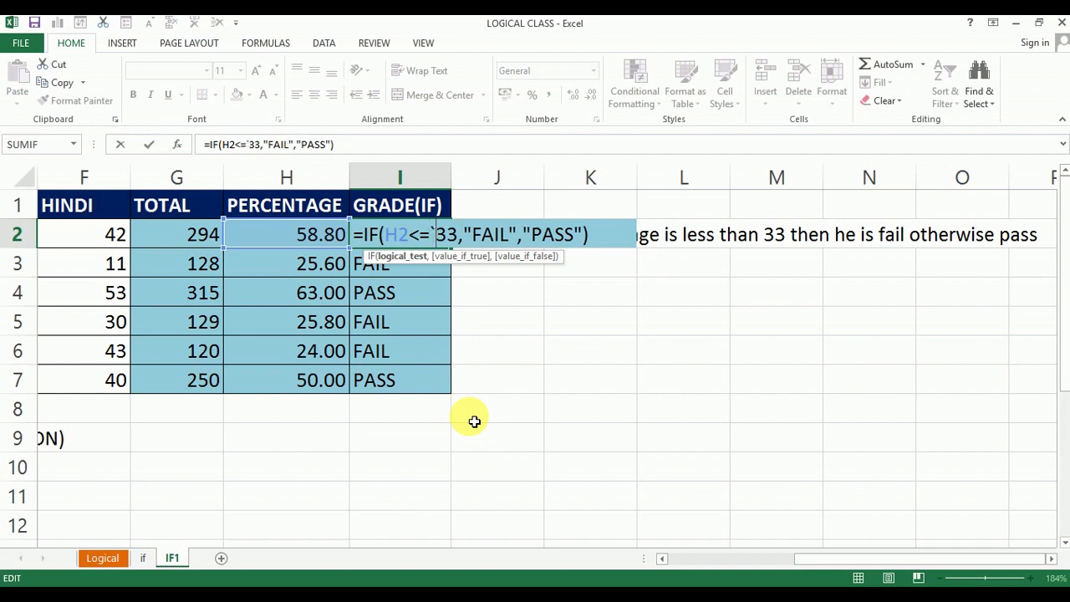
pyautogui.press('Escape')
# - Clear the grade formulas from I2:I7
pyautogui.hotkey('shift', 'Down')
pyautogui.hotkey('shift', 'Down')
pyautogui.hotkey('shift', 'Down')
pyautogui.hotkey('shift', 'Down')
pyautogui.hotkey('shift', 'Down')
pyautogui.hotkey('shift', 'Down')
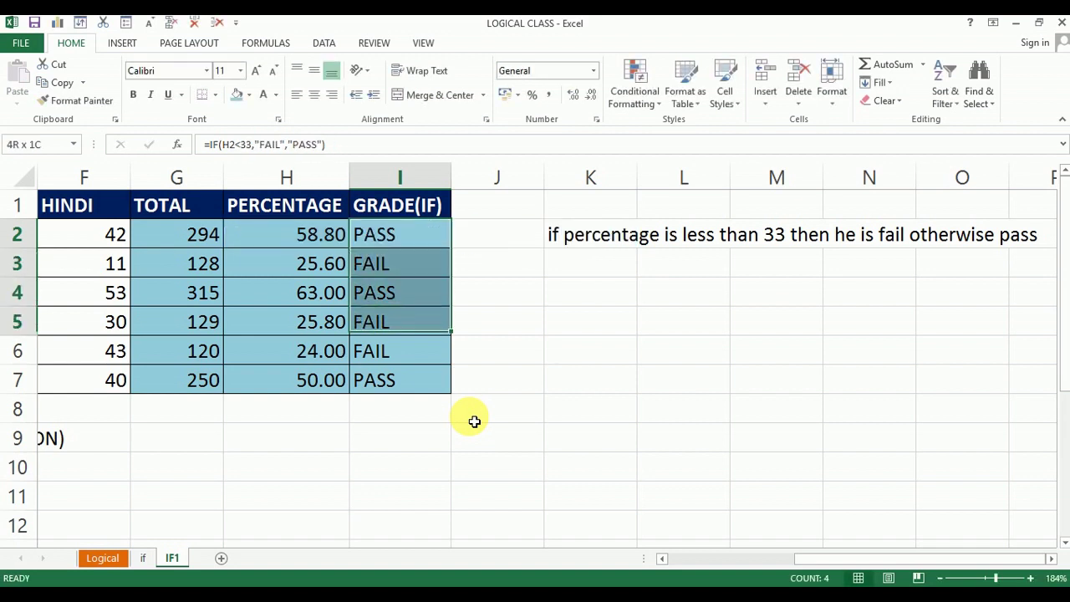
pyautogui.hotkey('shift', 'Up')
pyautogui.press('Delete')
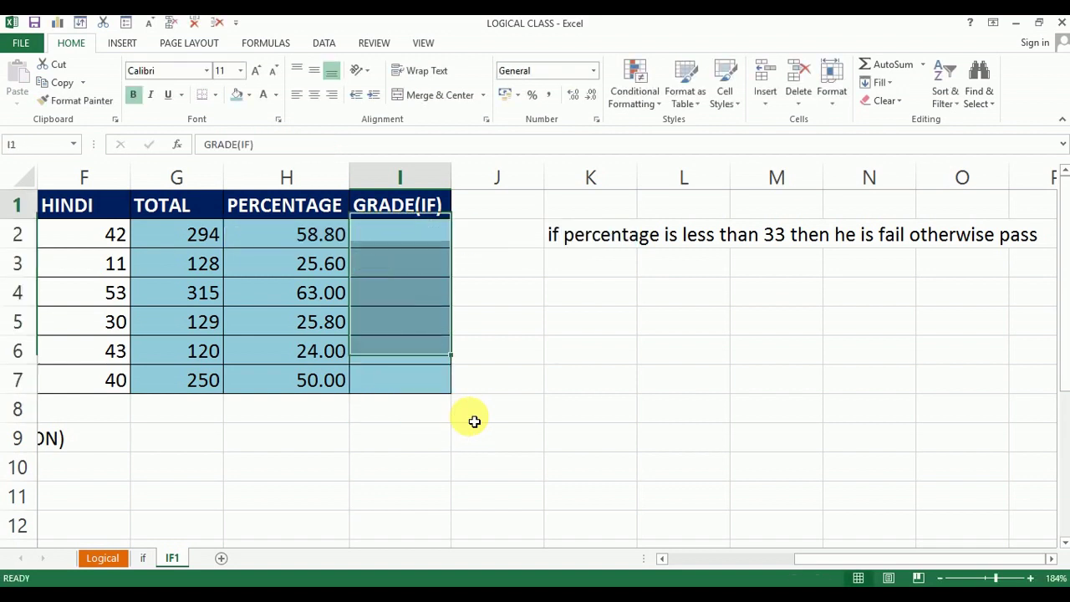
# - Enter the formula =IF(H2>=33,"PASS","FAIL") in I2
pyautogui.write('=IF(')
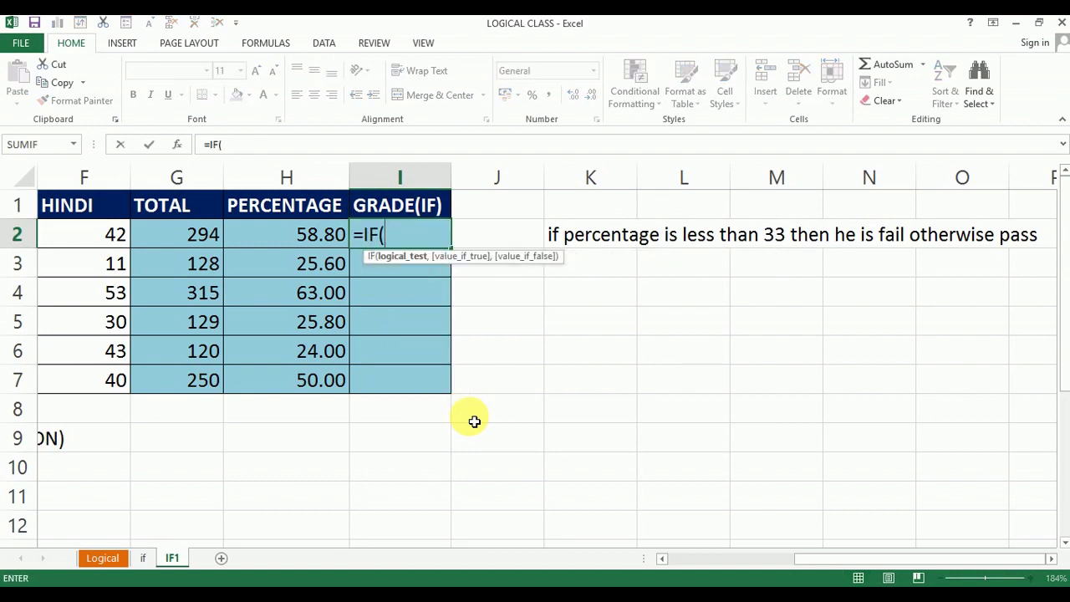
pyautogui.click(323, 238)
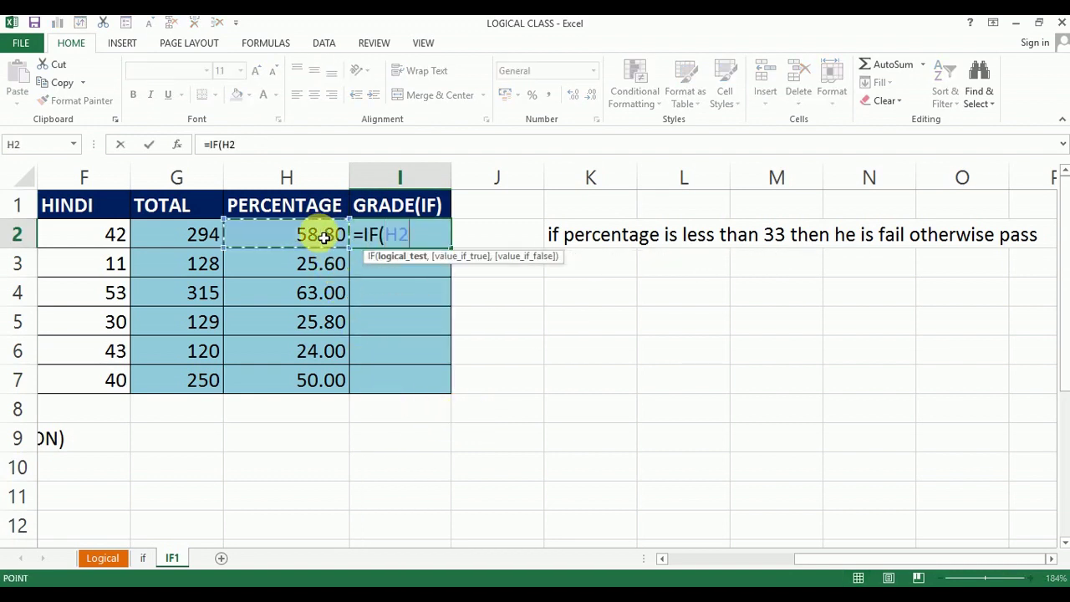
pyautogui.write('>')
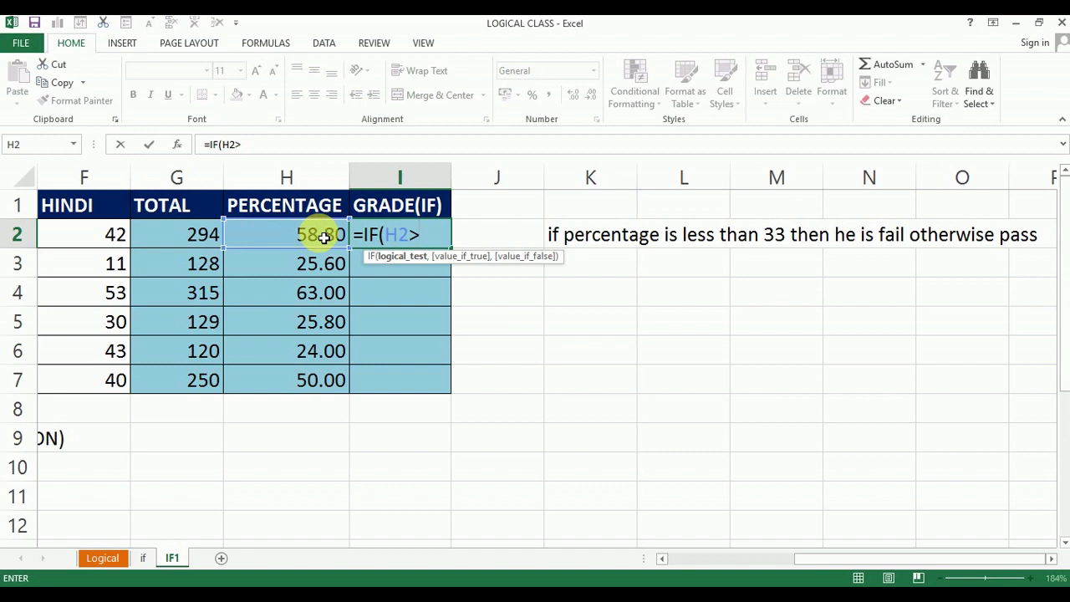
pyautogui.write('=33')
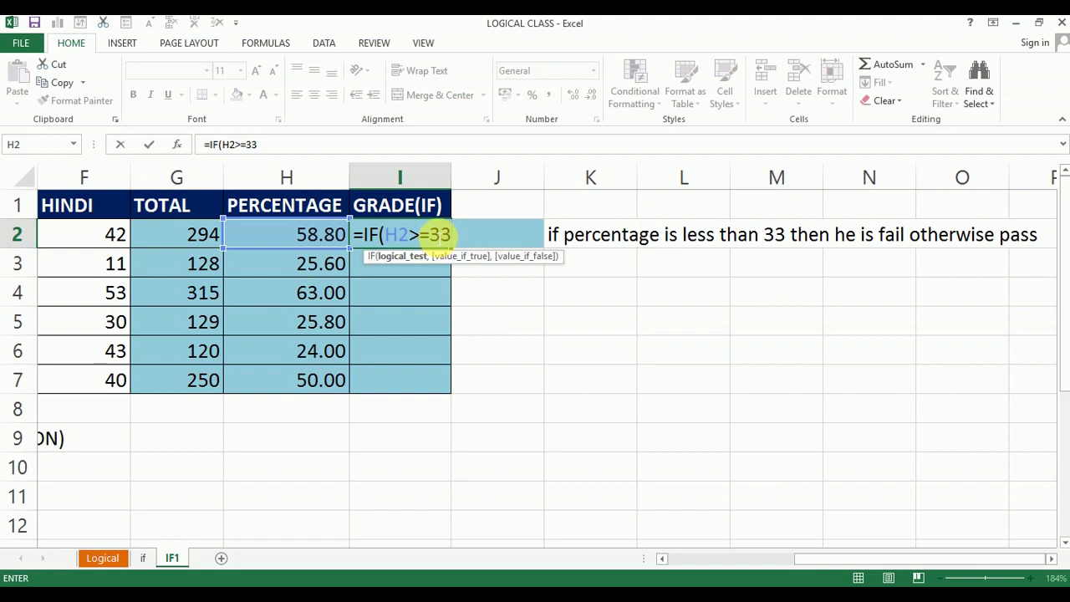
pyautogui.write(',')
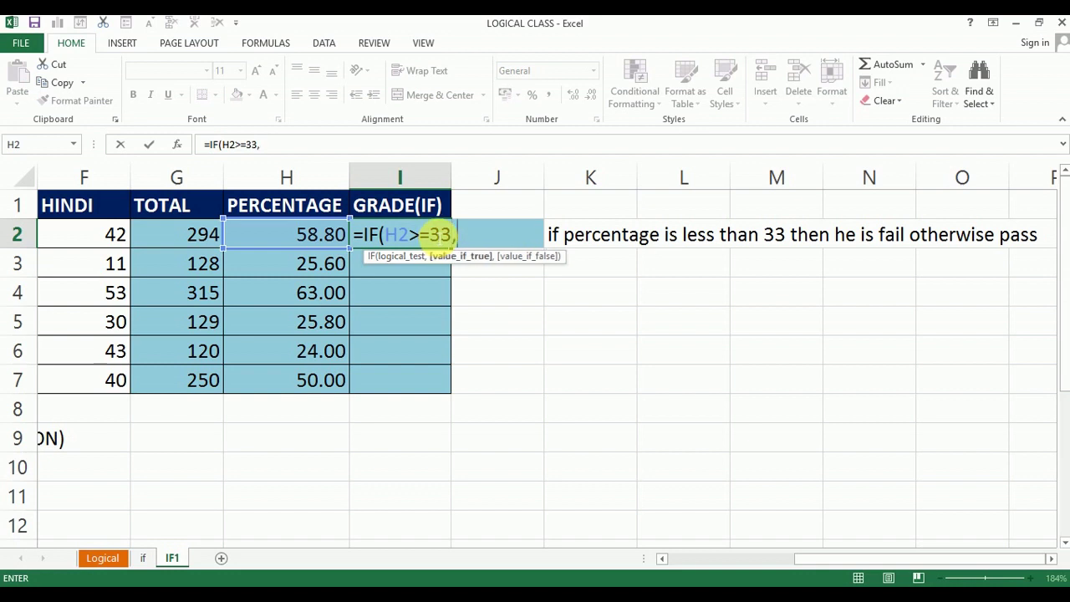
pyautogui.write('"PASS')
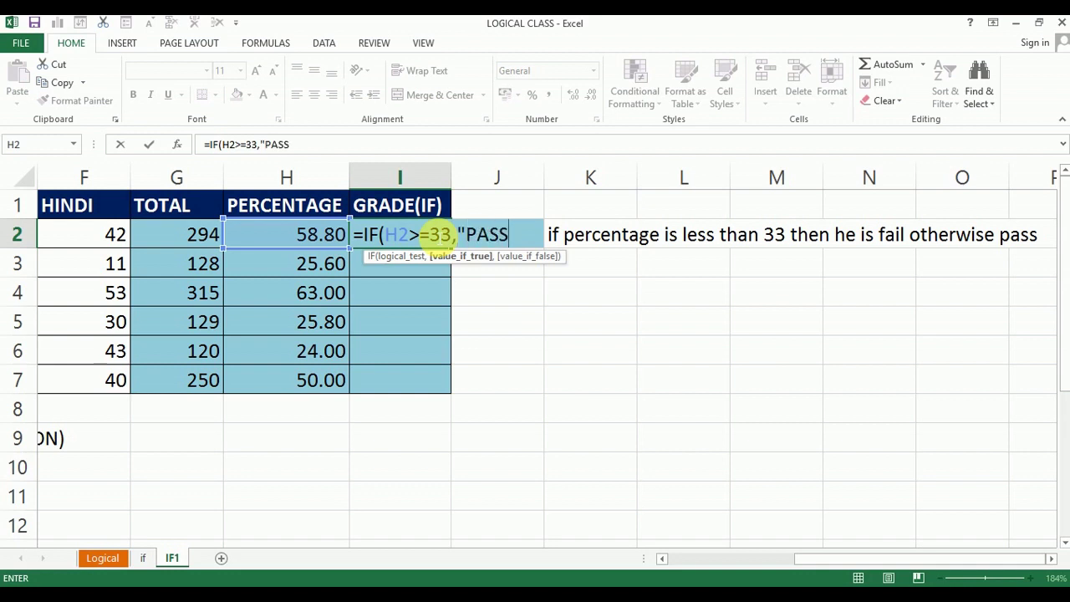
pyautogui.write('"')
pyautogui.write(',')
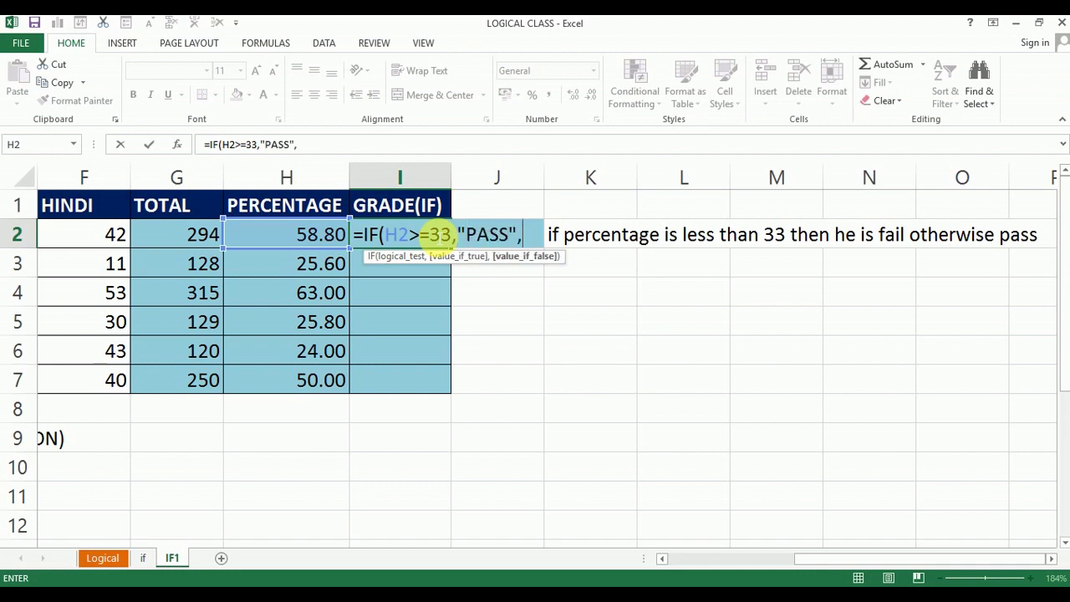
pyautogui.write('"FAIL")')
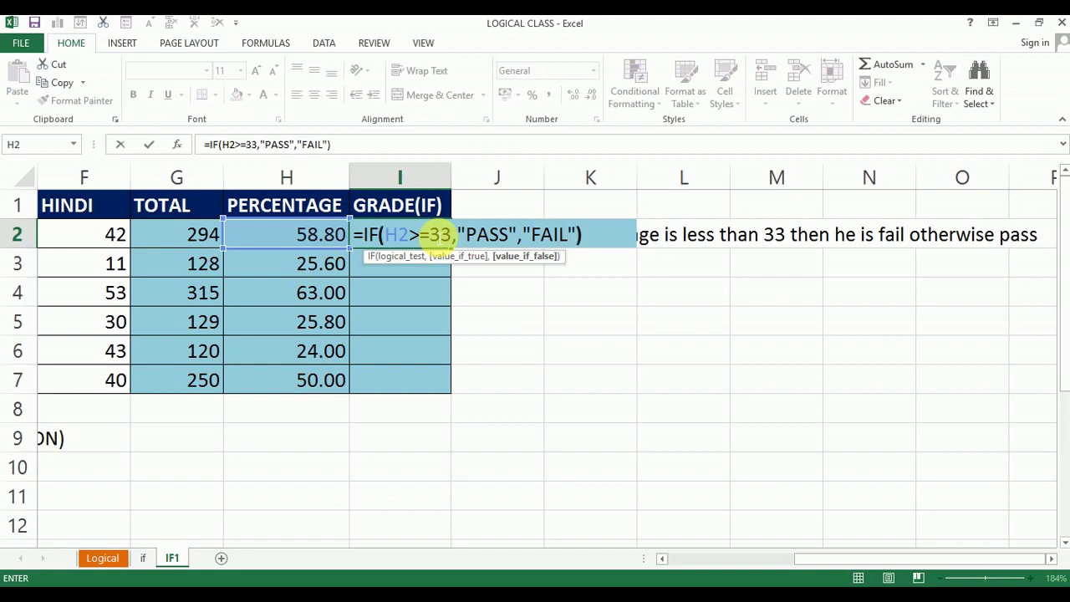
pyautogui.hotkey('ctrl', 'Return')
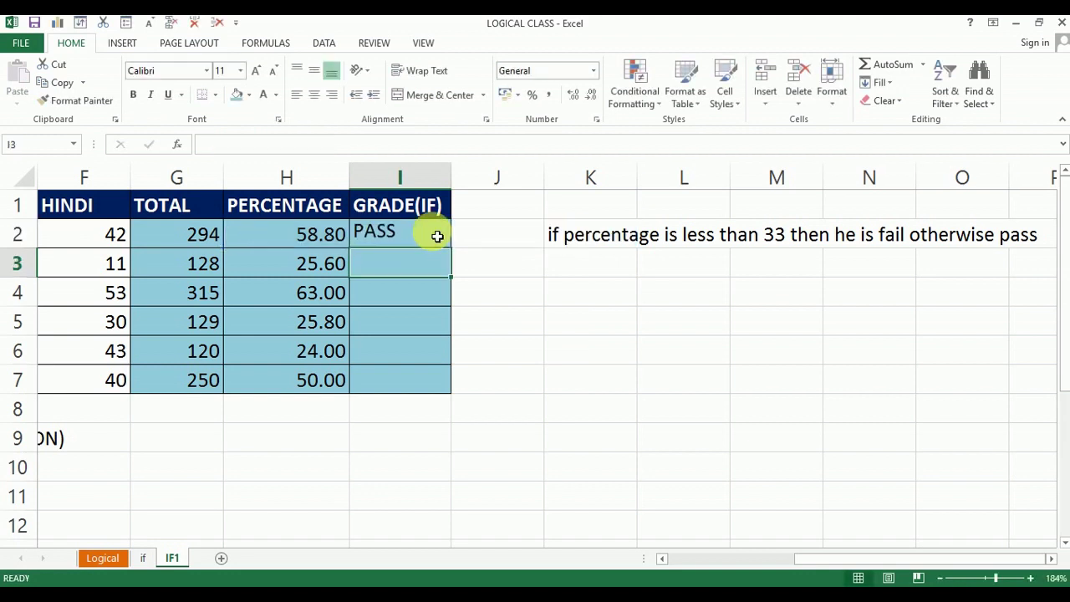
# - Fill the new greater-than-or-equal IF formula from I2 down through I7
pyautogui.hotkey('shift', 'Down')
pyautogui.hotkey('shift', 'Down')
pyautogui.hotkey('shift', 'Down')
pyautogui.hotkey('shift', 'Down')
pyautogui.hotkey('shift', 'Down')
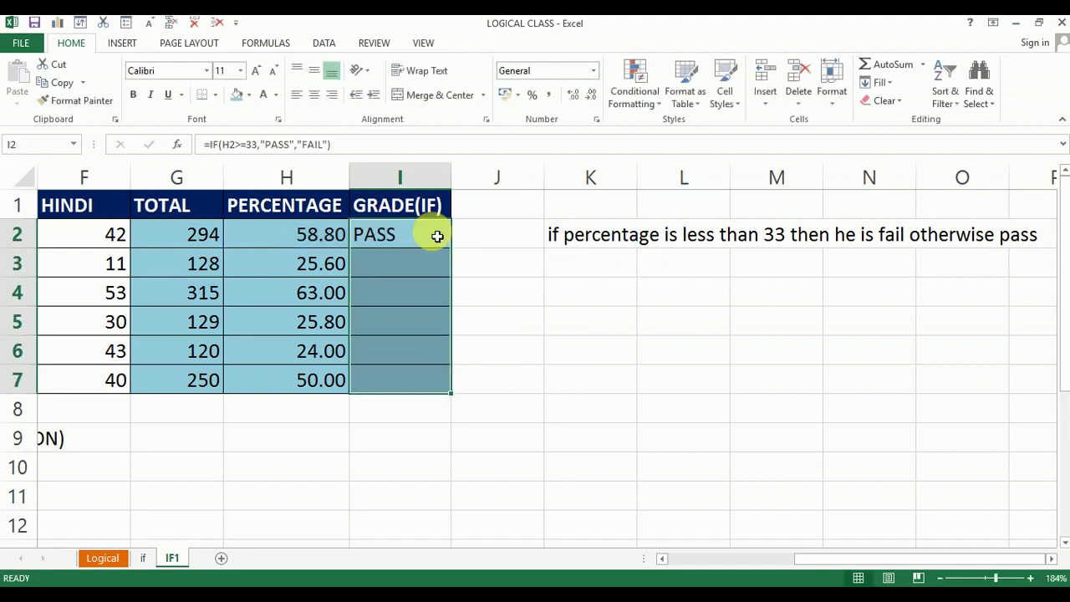
pyautogui.hotkey('ctrl', 'd')
# - Review the arguments of the IF formula in I2 and the neighbouring total and percentage cells in row 2
pyautogui.doubleClick(394, 235)
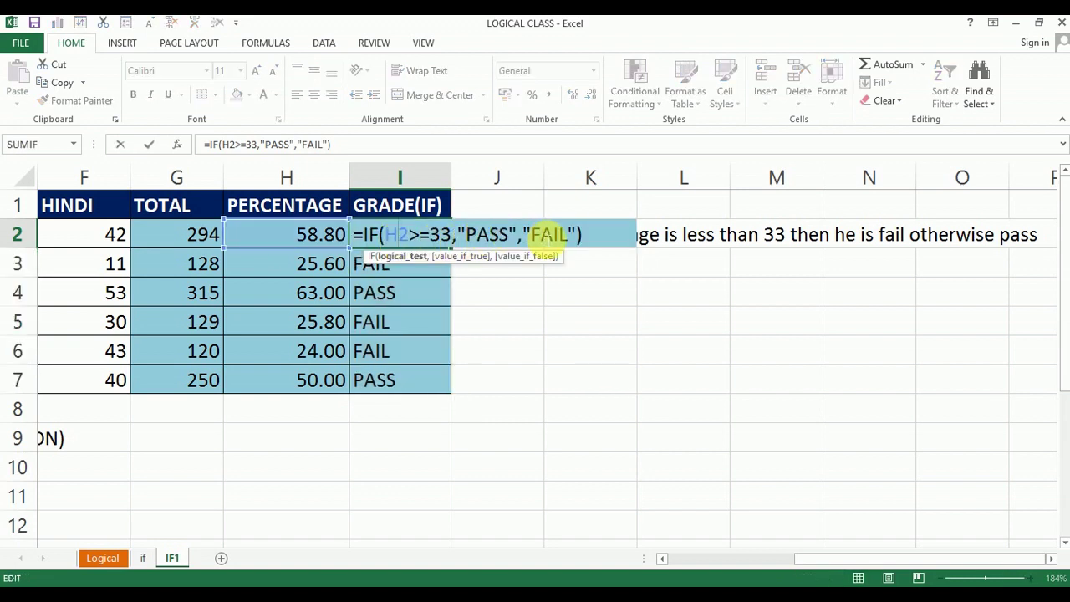
pyautogui.click(490, 235)
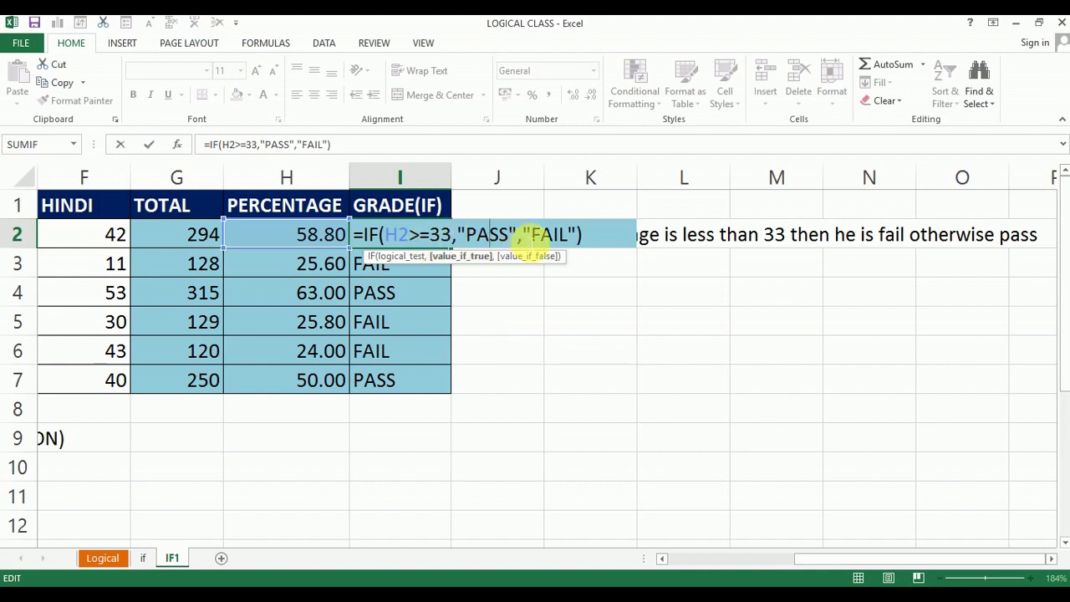
pyautogui.hotkey('ctrl', 'Return')
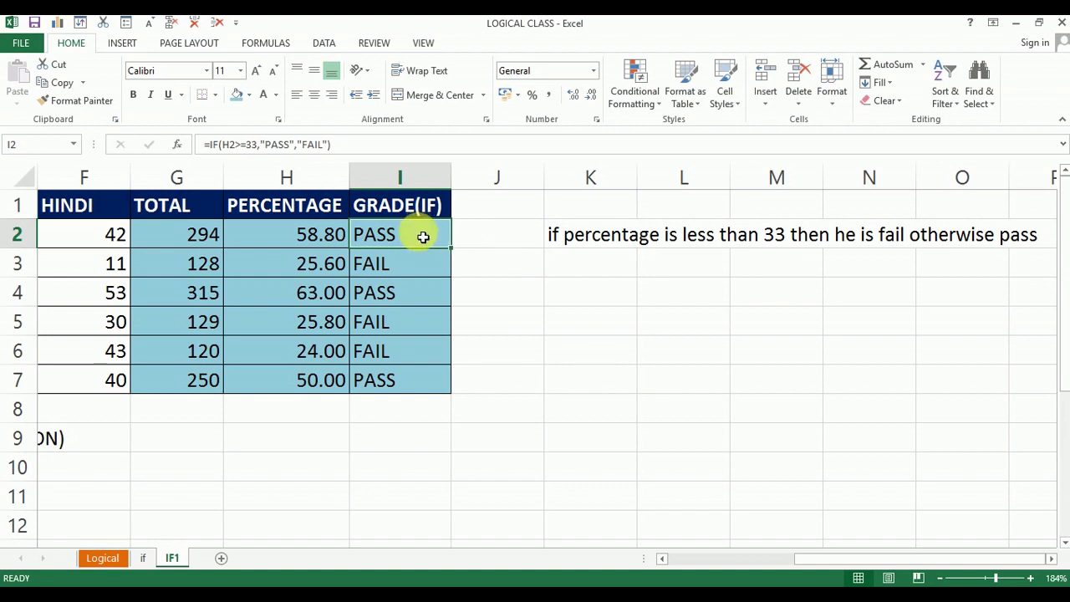
pyautogui.press('Left')
pyautogui.press('Left')
pyautogui.press('Left')
pyautogui.press('Right')
pyautogui.press('Right')
pyautogui.press('Right')
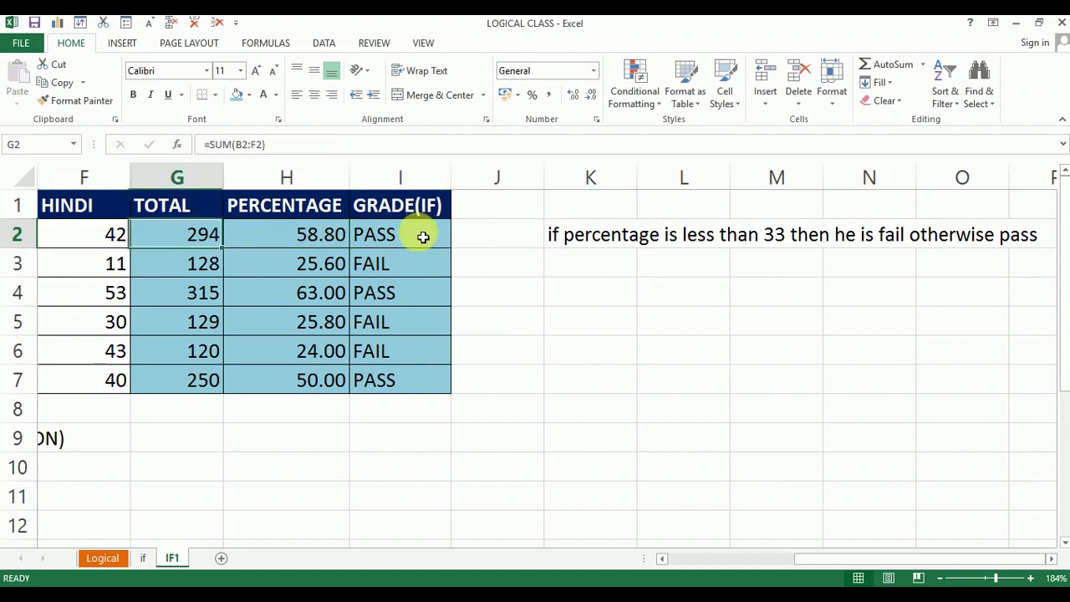